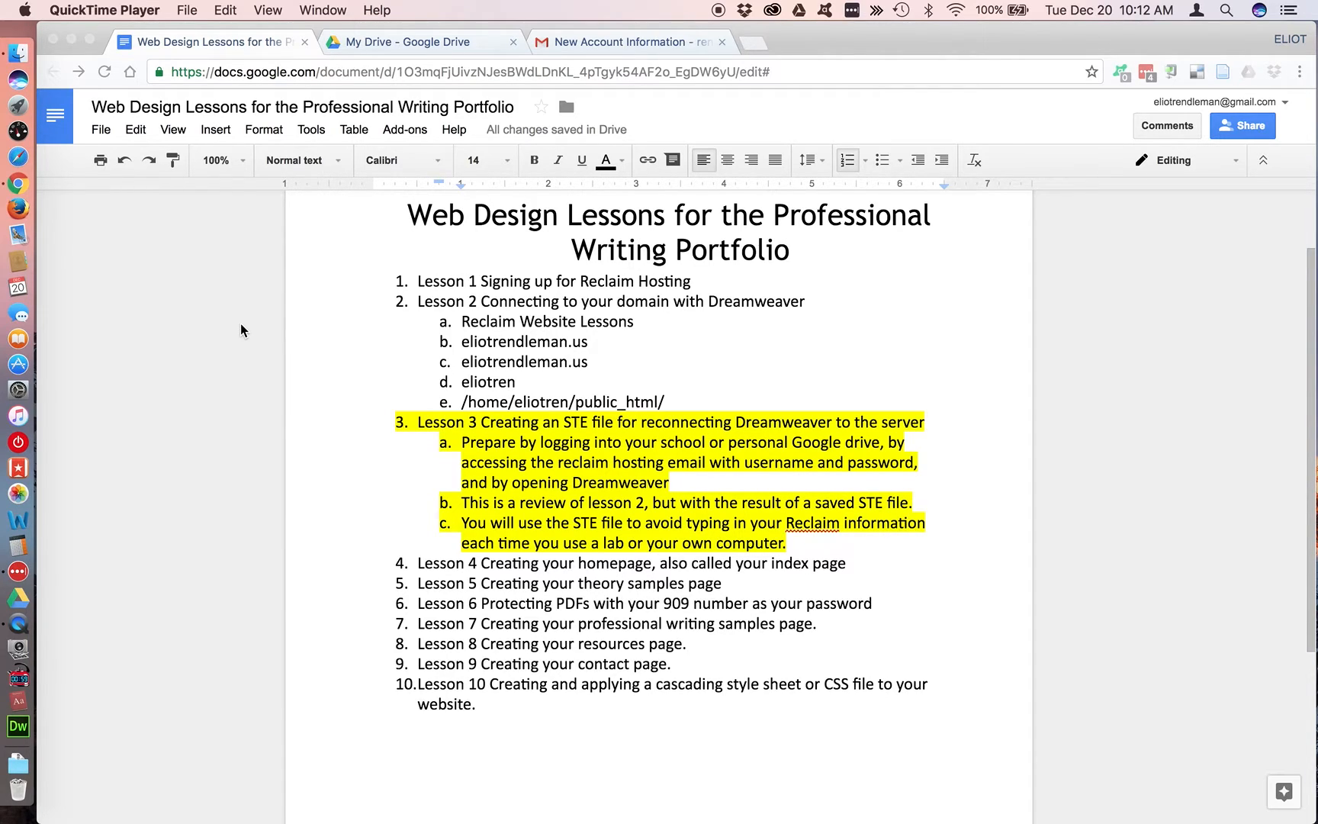
Review the My Drive folders and the login details in Reclaim Hosting's New Account Information email, returning to the lessons document
click(446, 39)
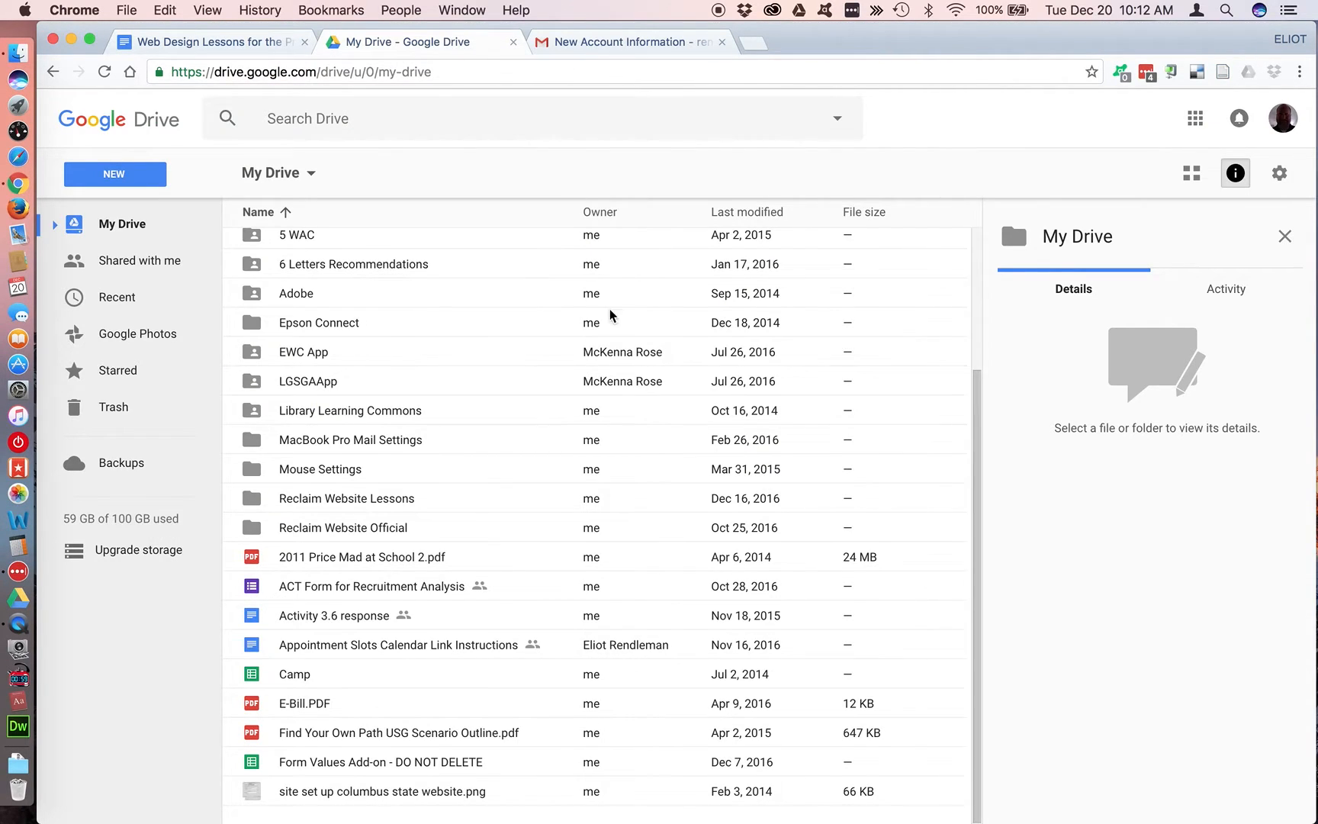
scroll(606, 319, up, 5)
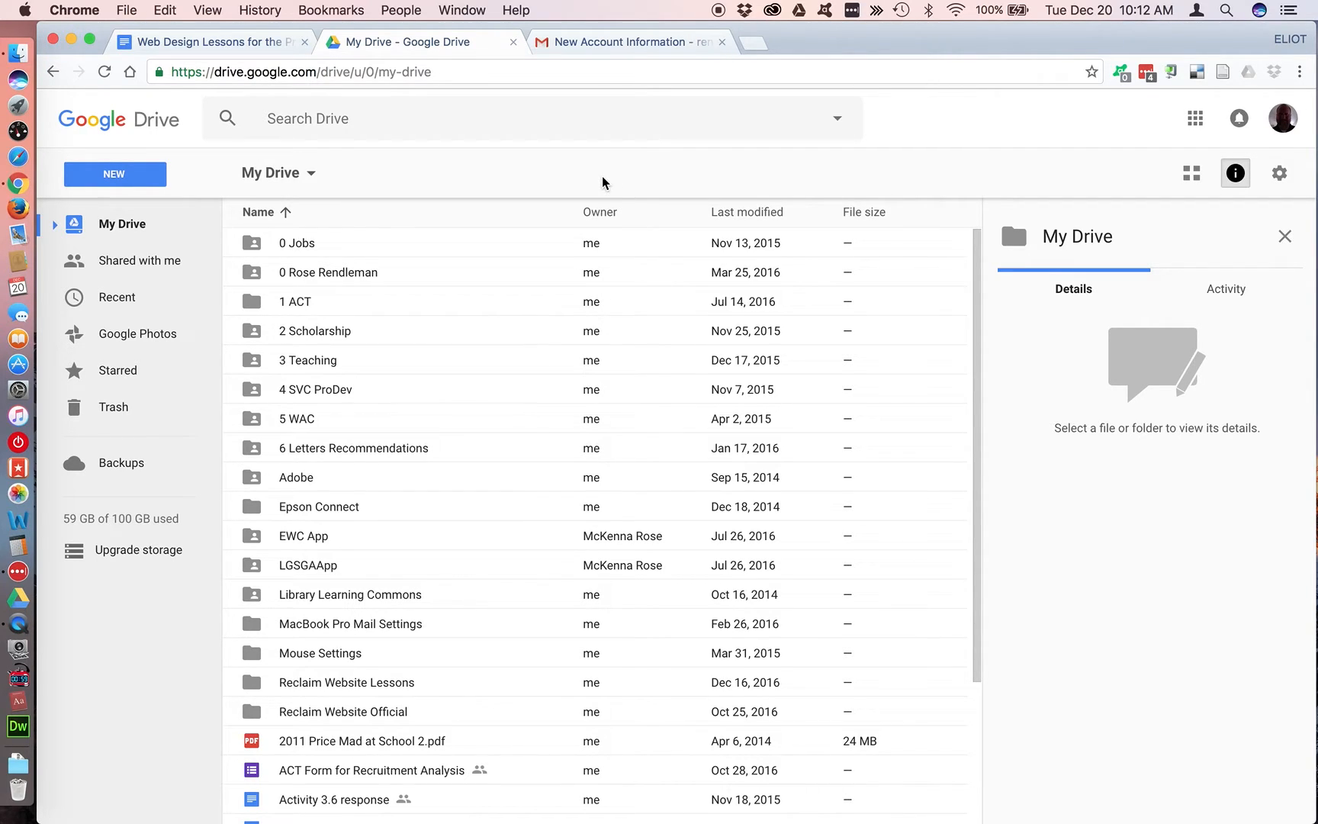
click(616, 43)
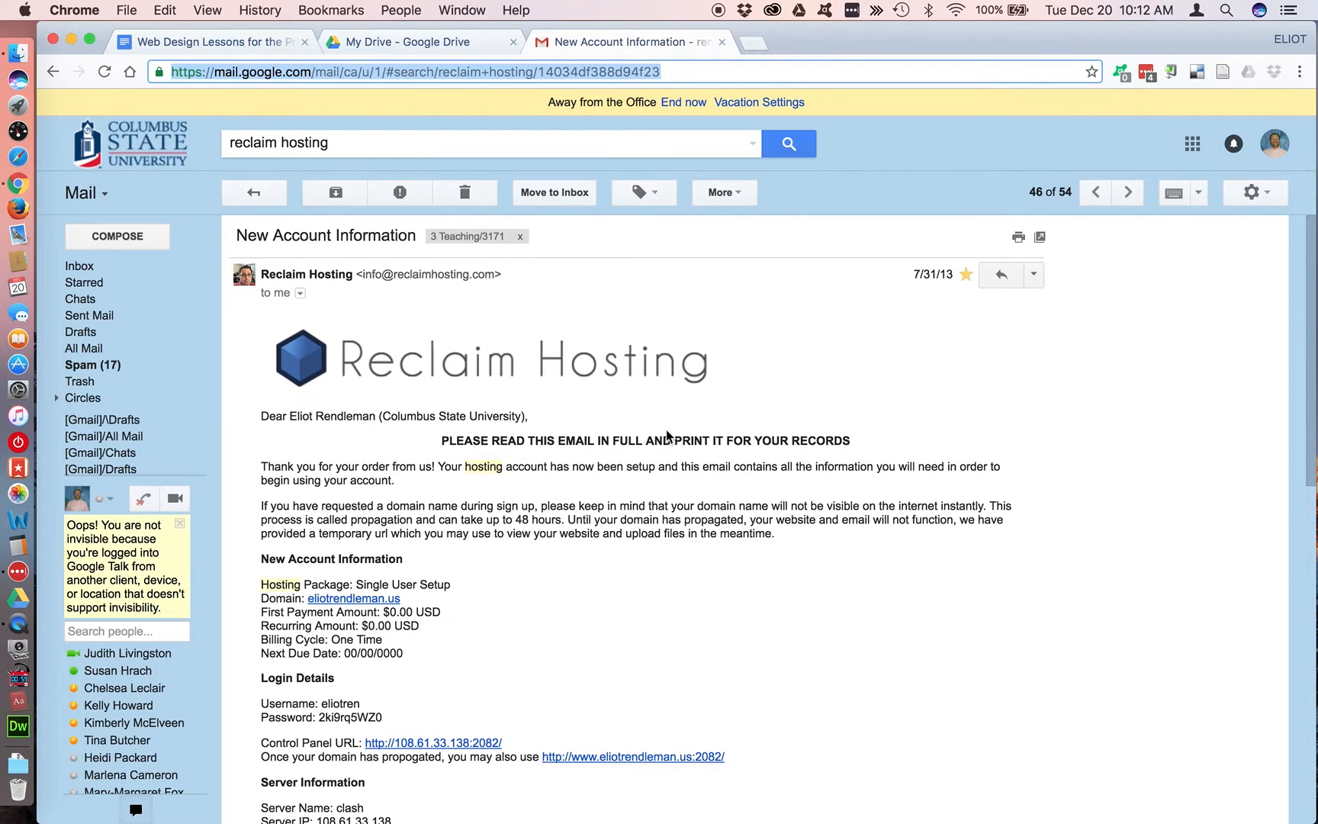
scroll(666, 436, down, 1)
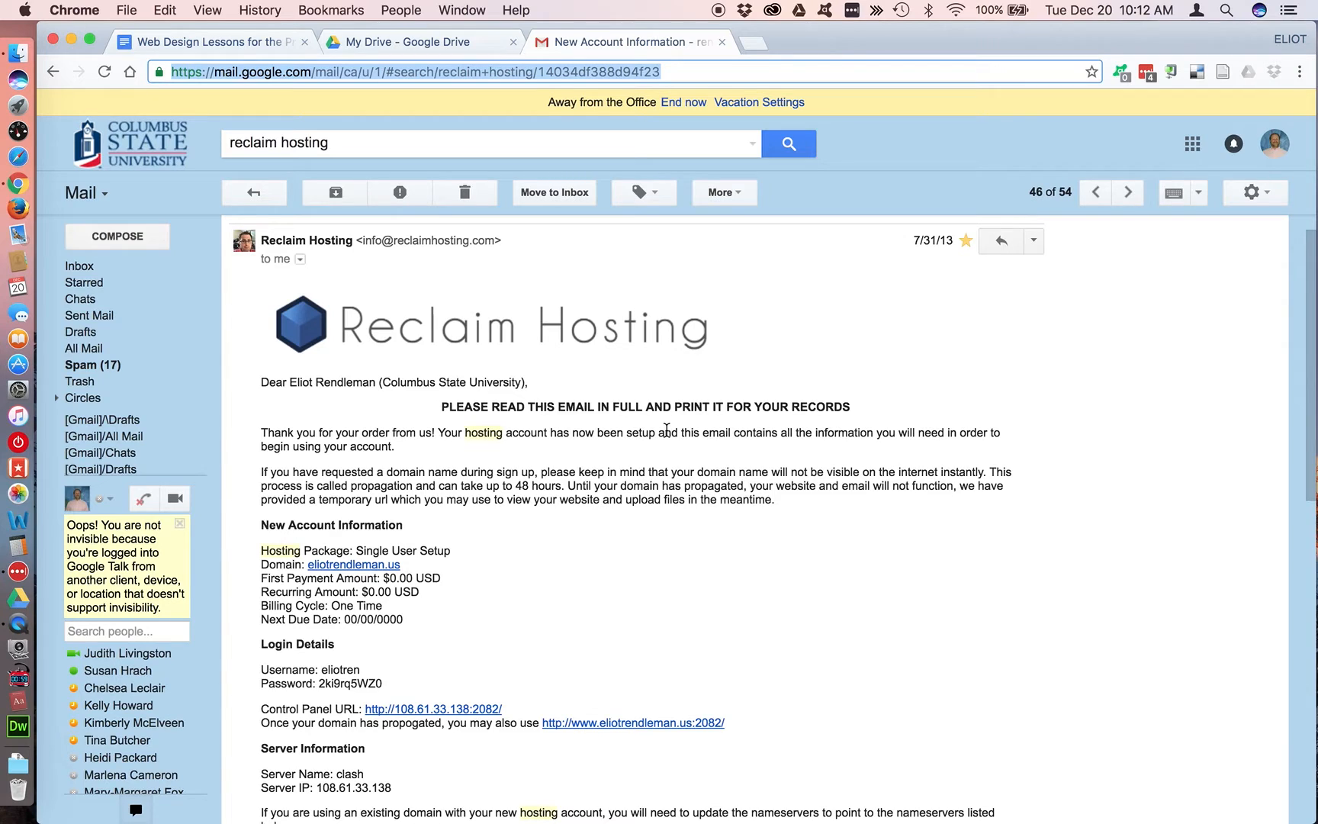
scroll(666, 431, down, 3)
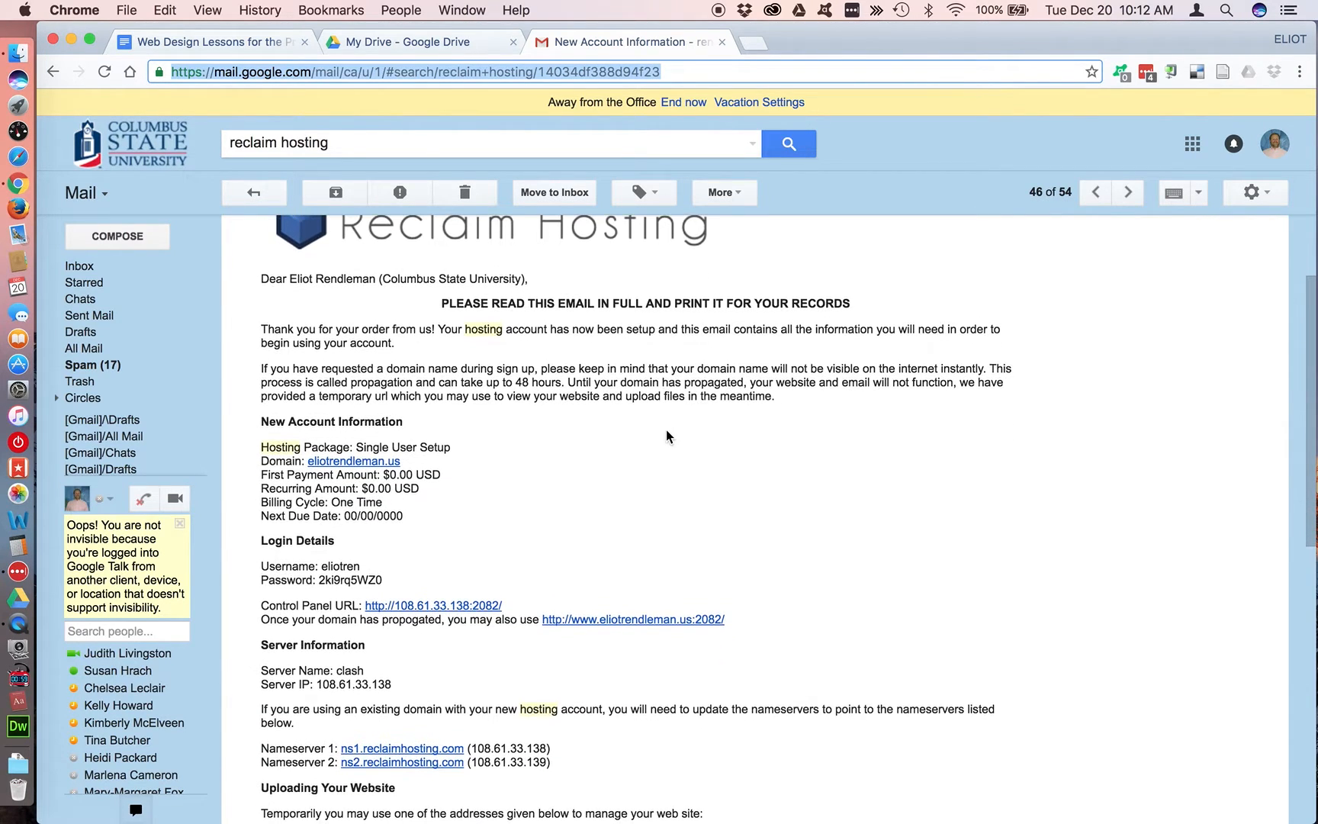
scroll(666, 436, down, 3)
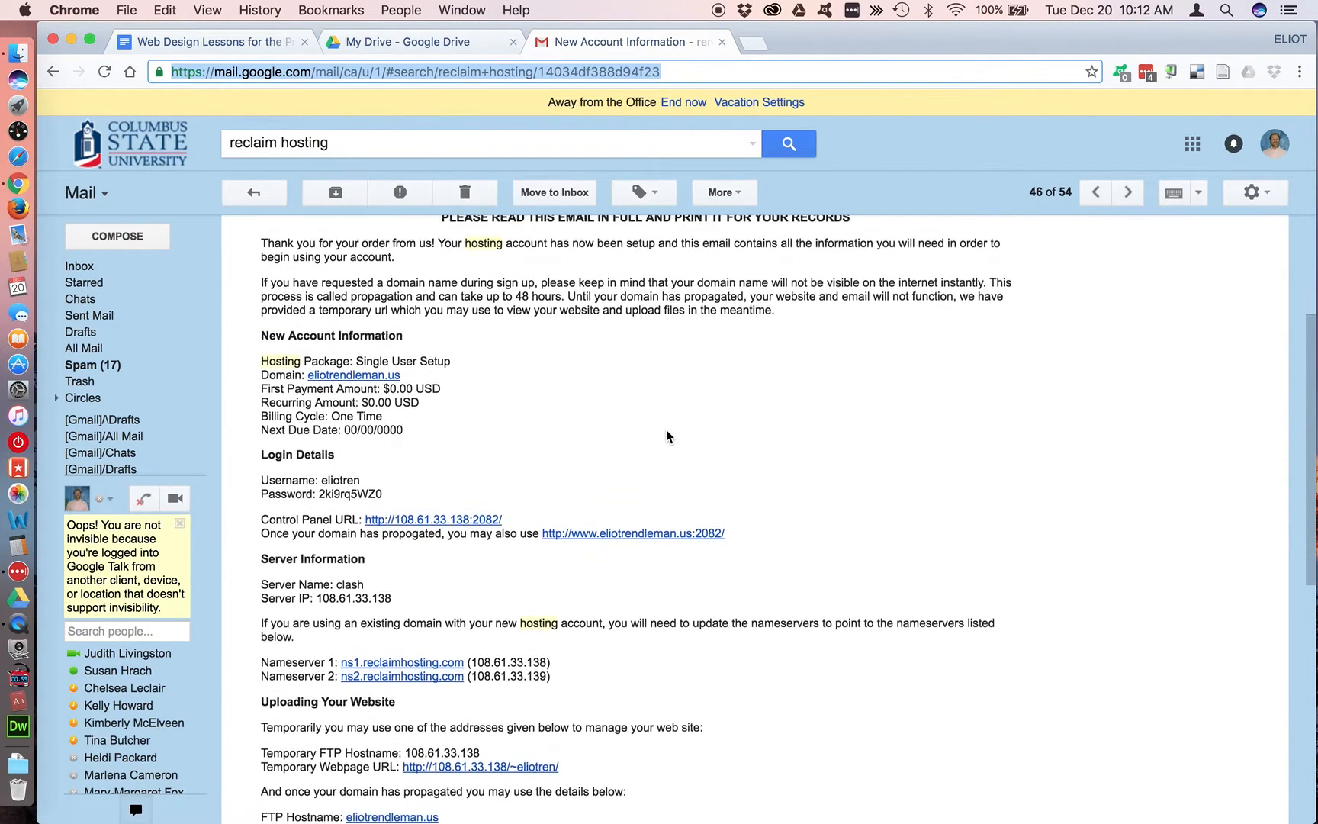
drag(384, 462, 259, 449)
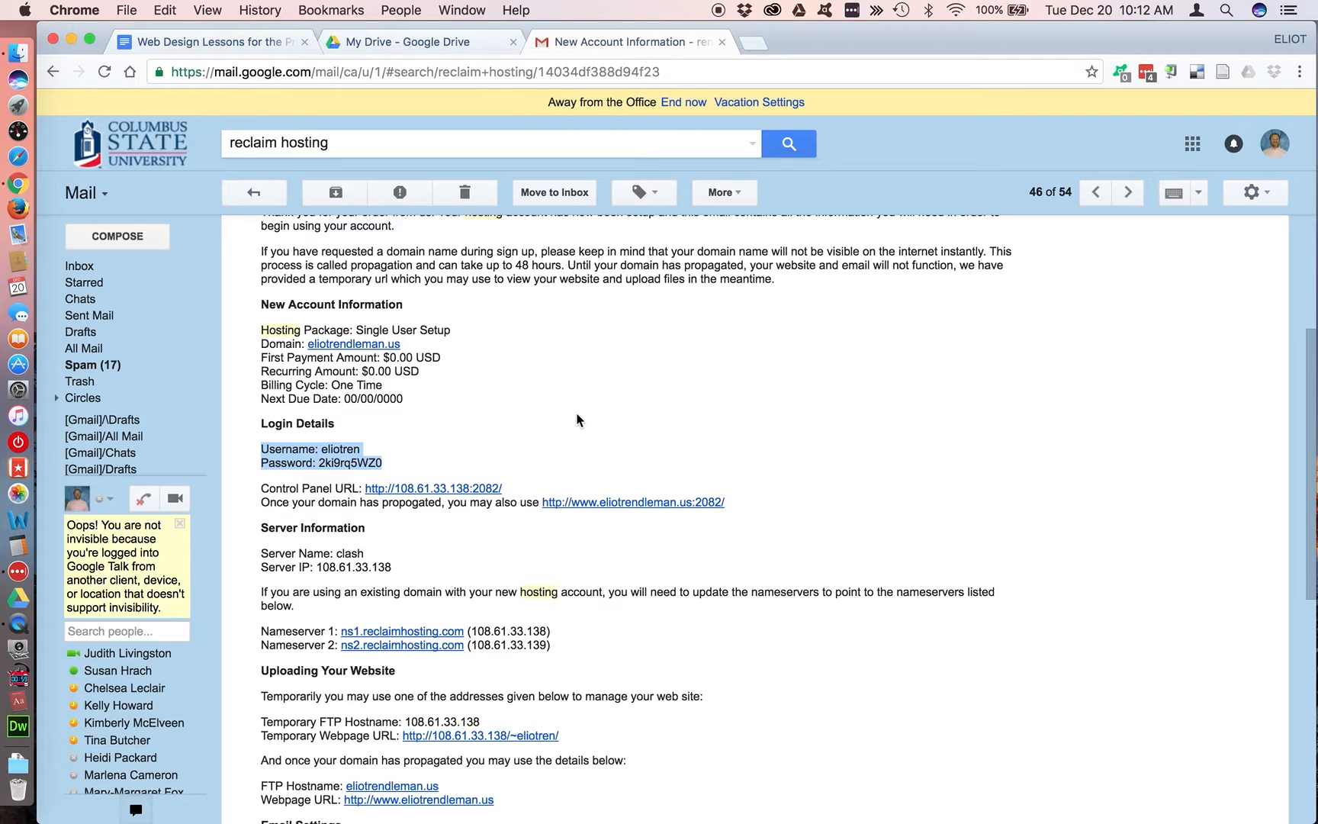
click(251, 38)
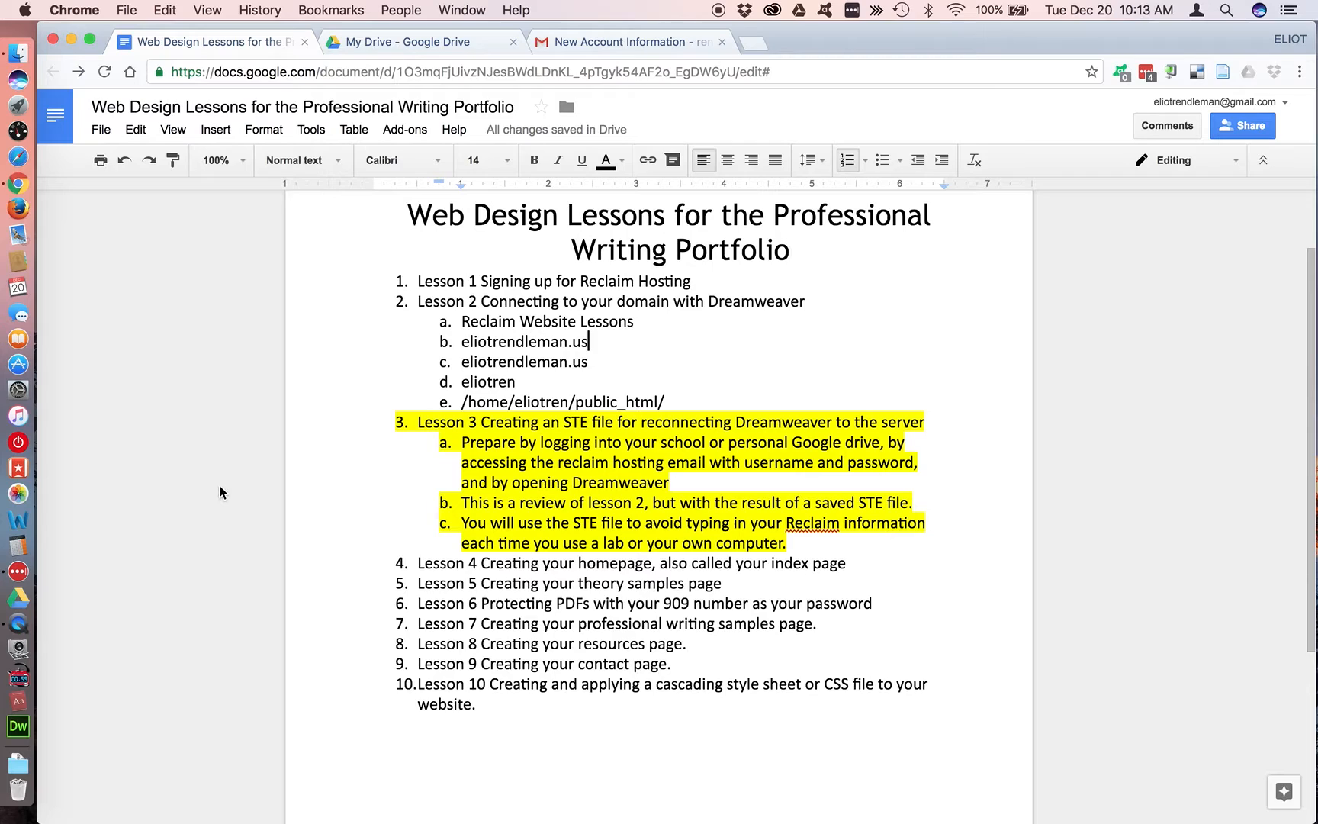
click(239, 319)
Find and launch Adobe Dreamweaver CC 2017
key(super+space)
text(dream)
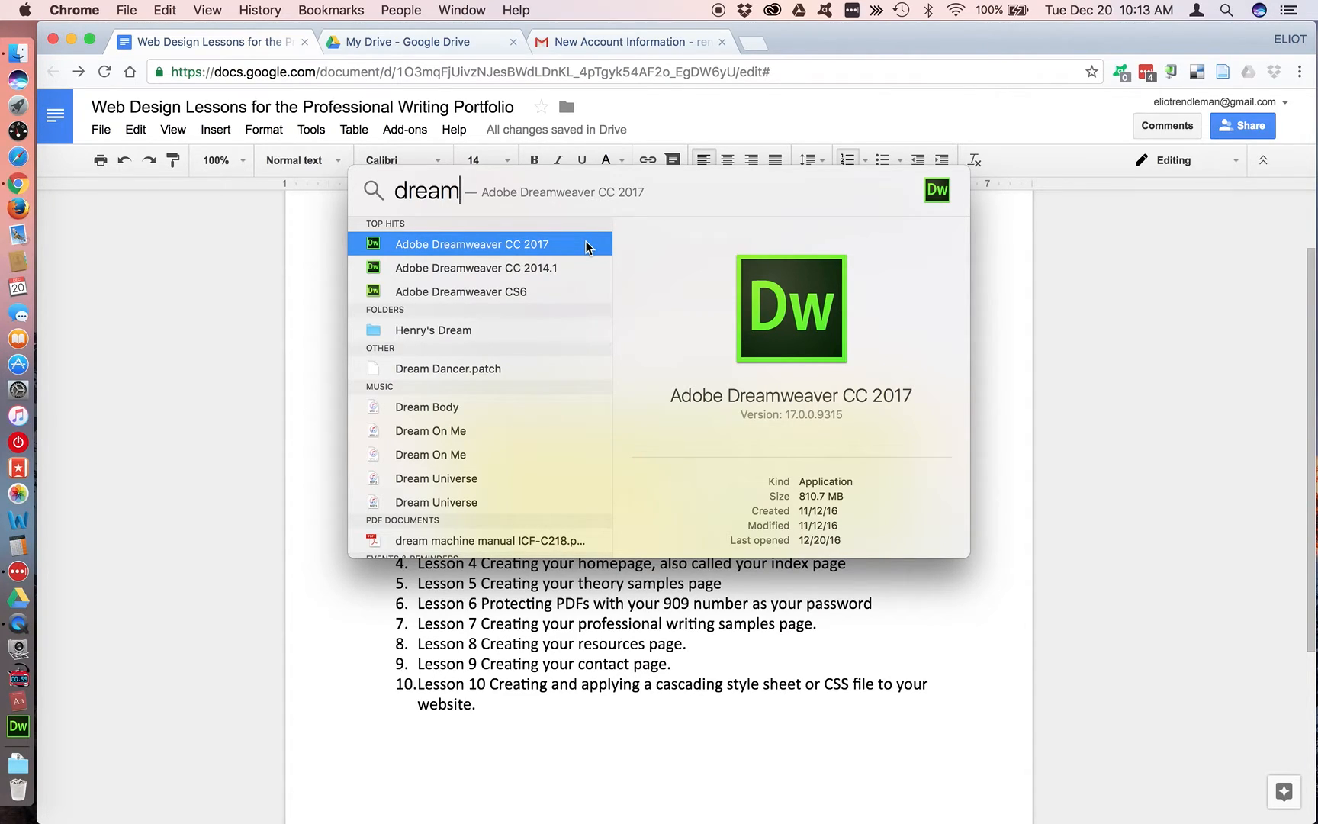
key(Return)
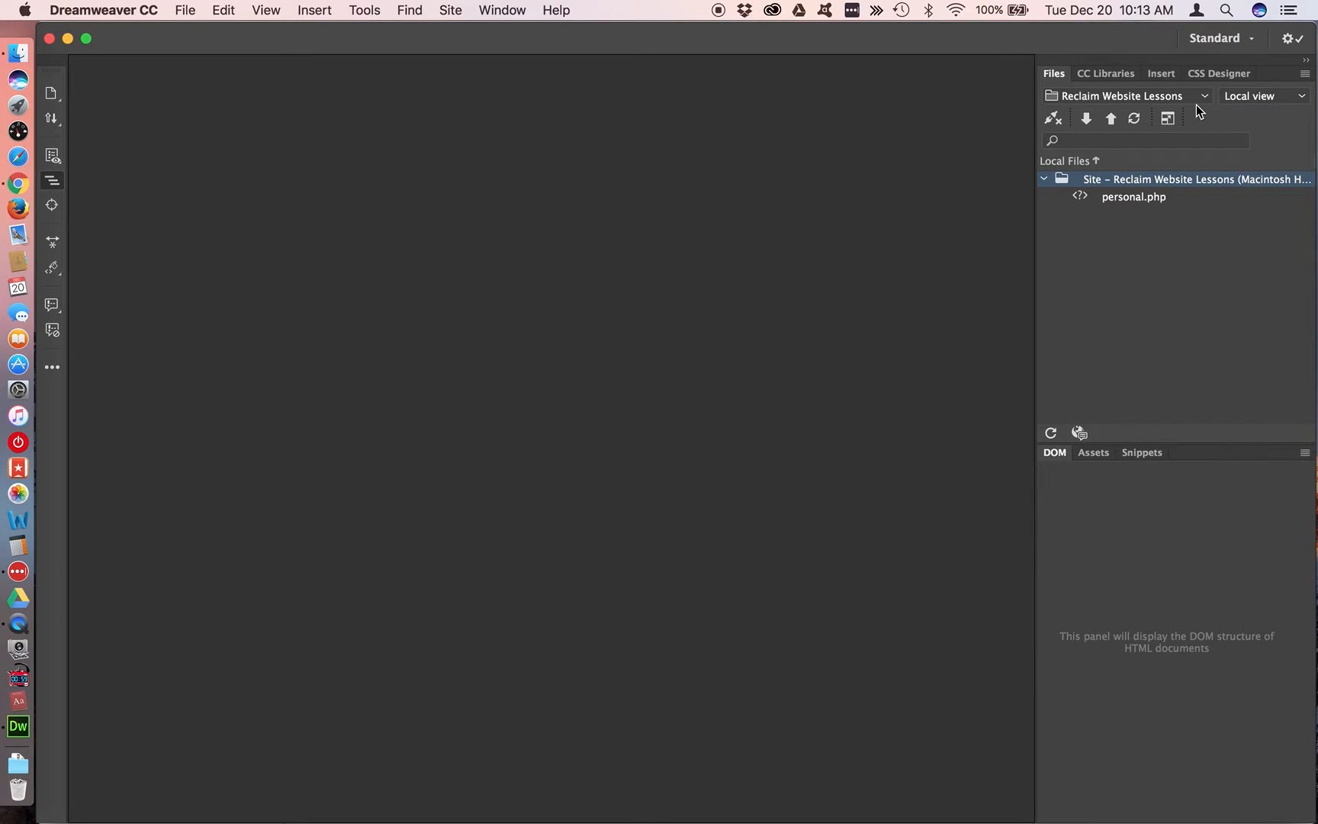
Delete the existing Reclaim Website Lessons site from Dreamweaver's managed sites
click(1204, 96)
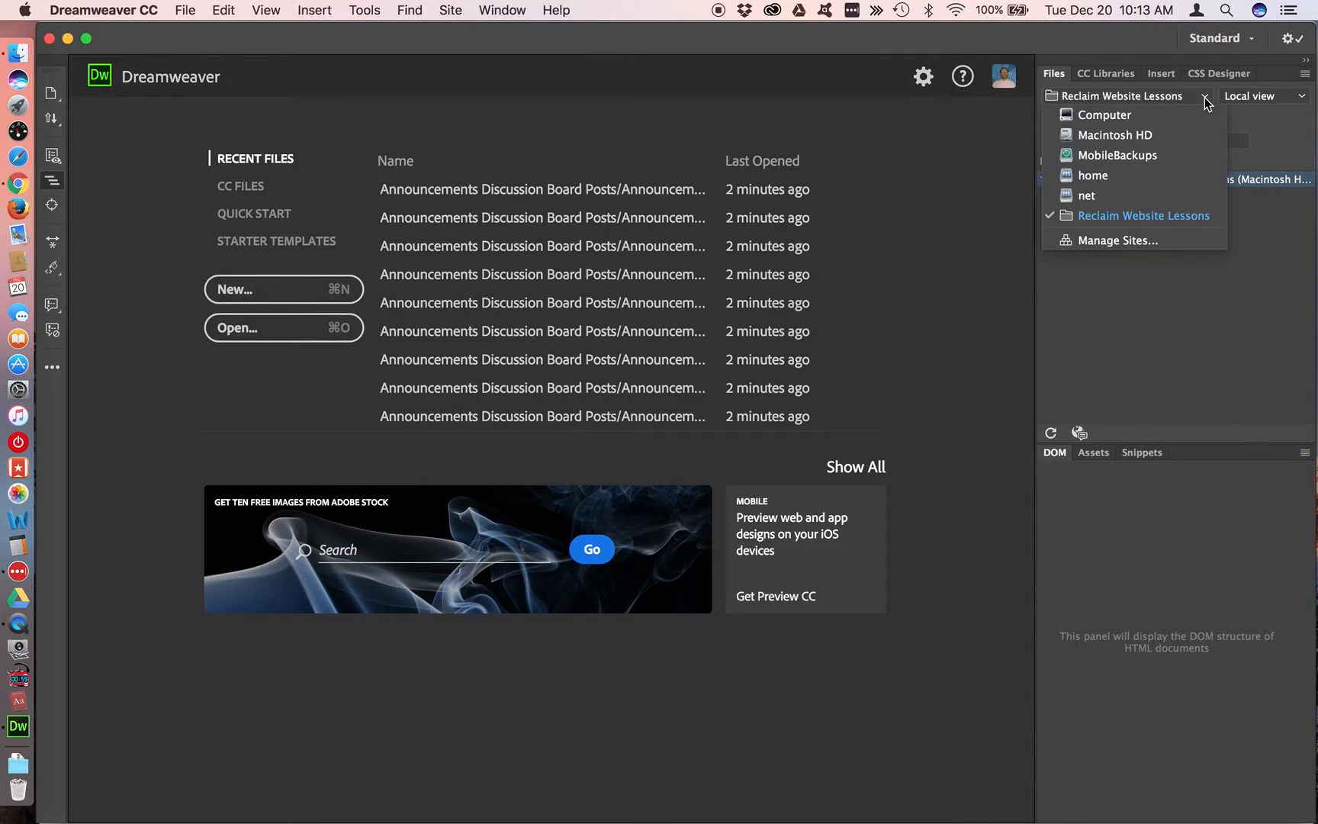
click(1124, 242)
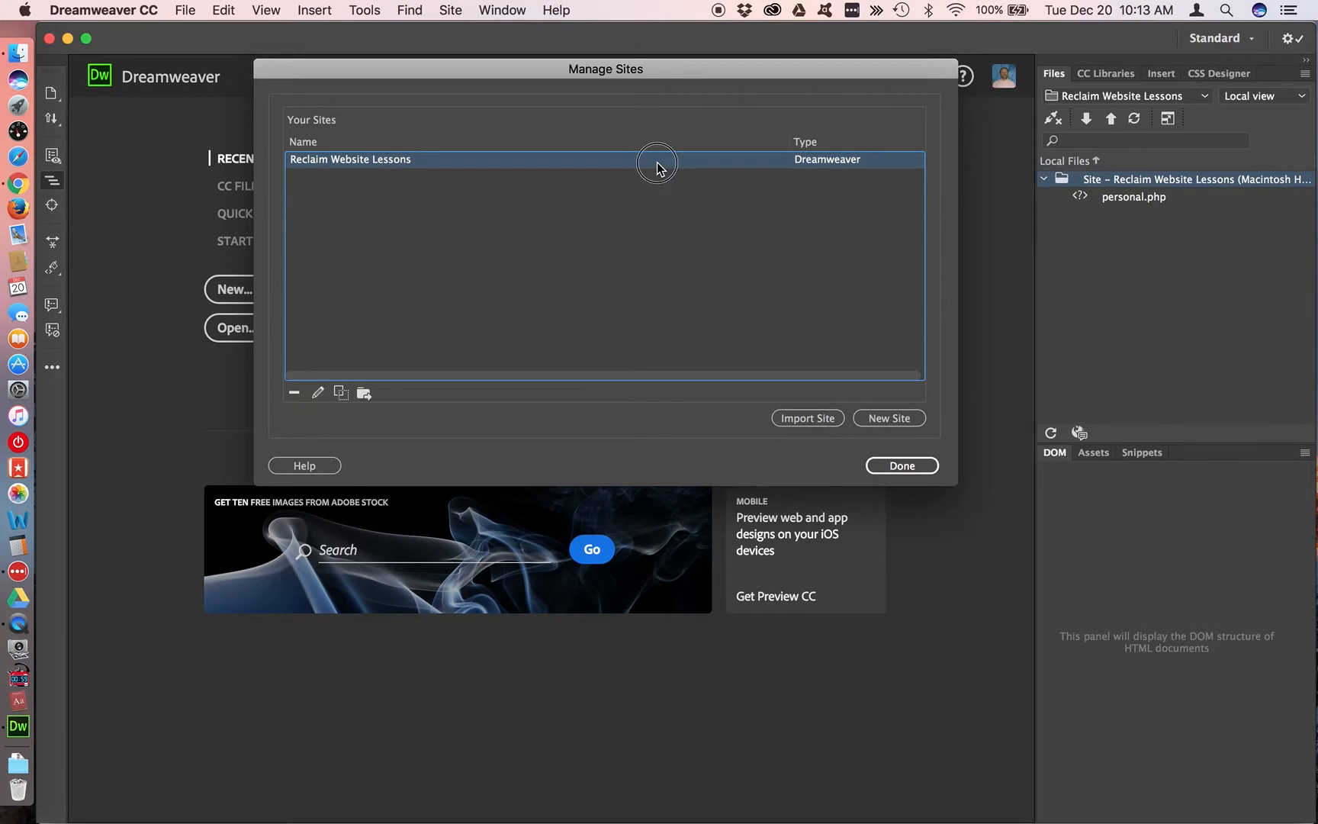
click(294, 394)
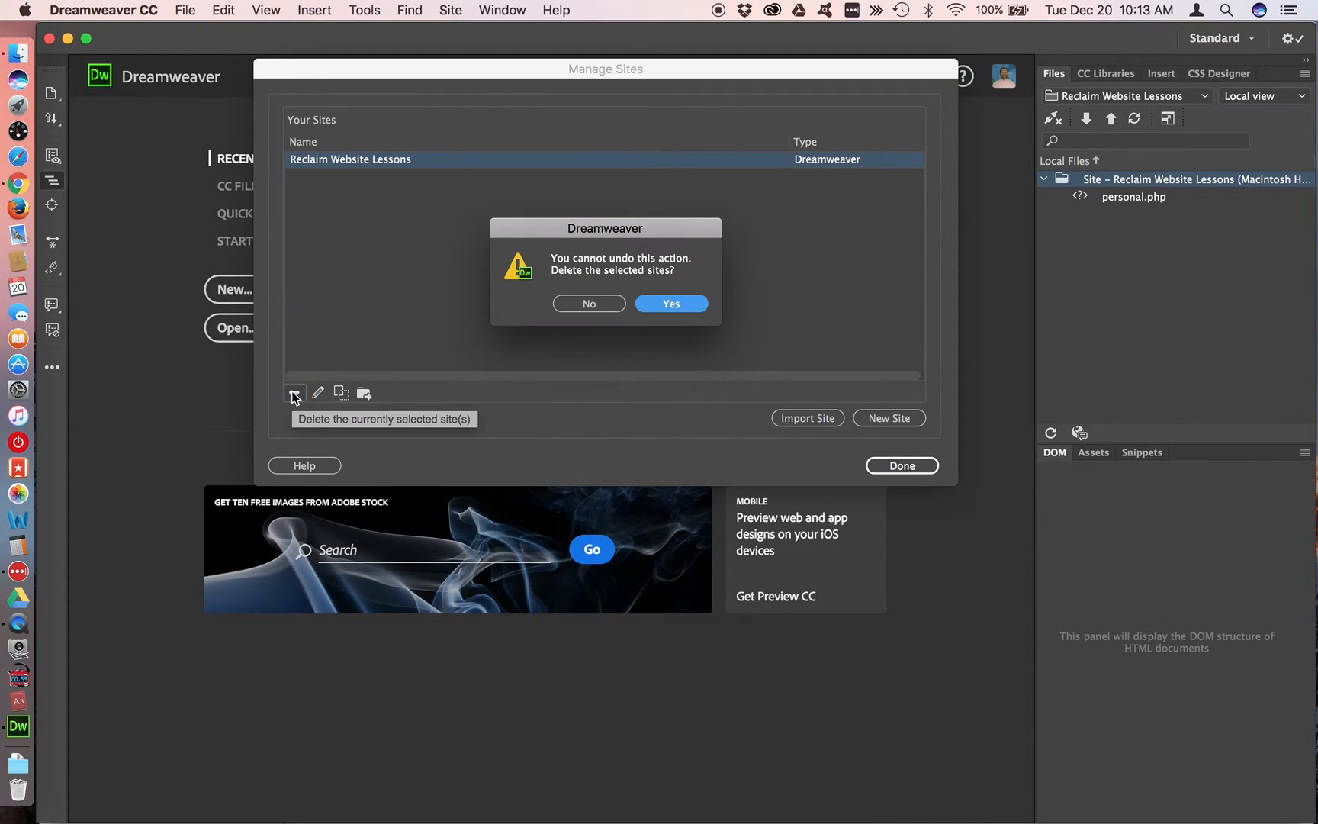
click(689, 303)
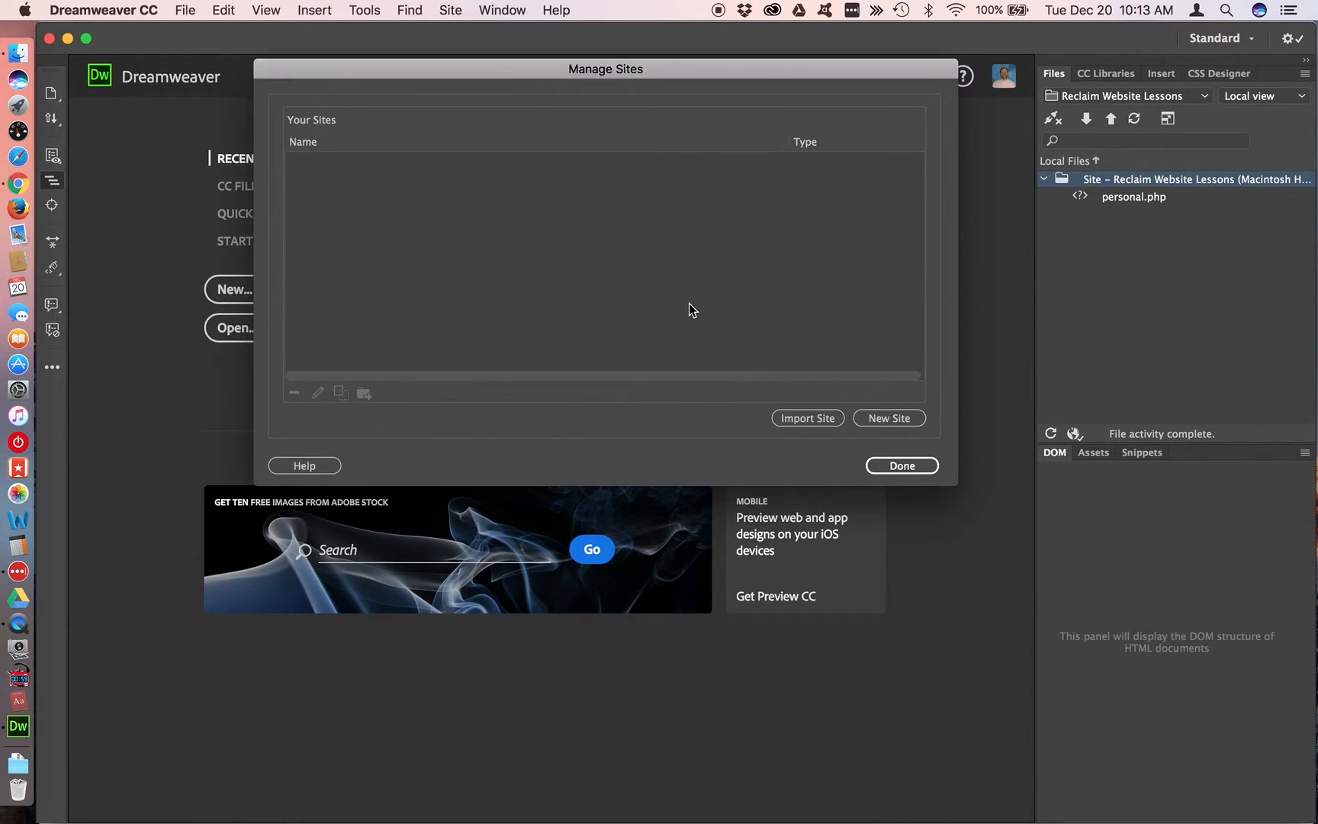
click(903, 466)
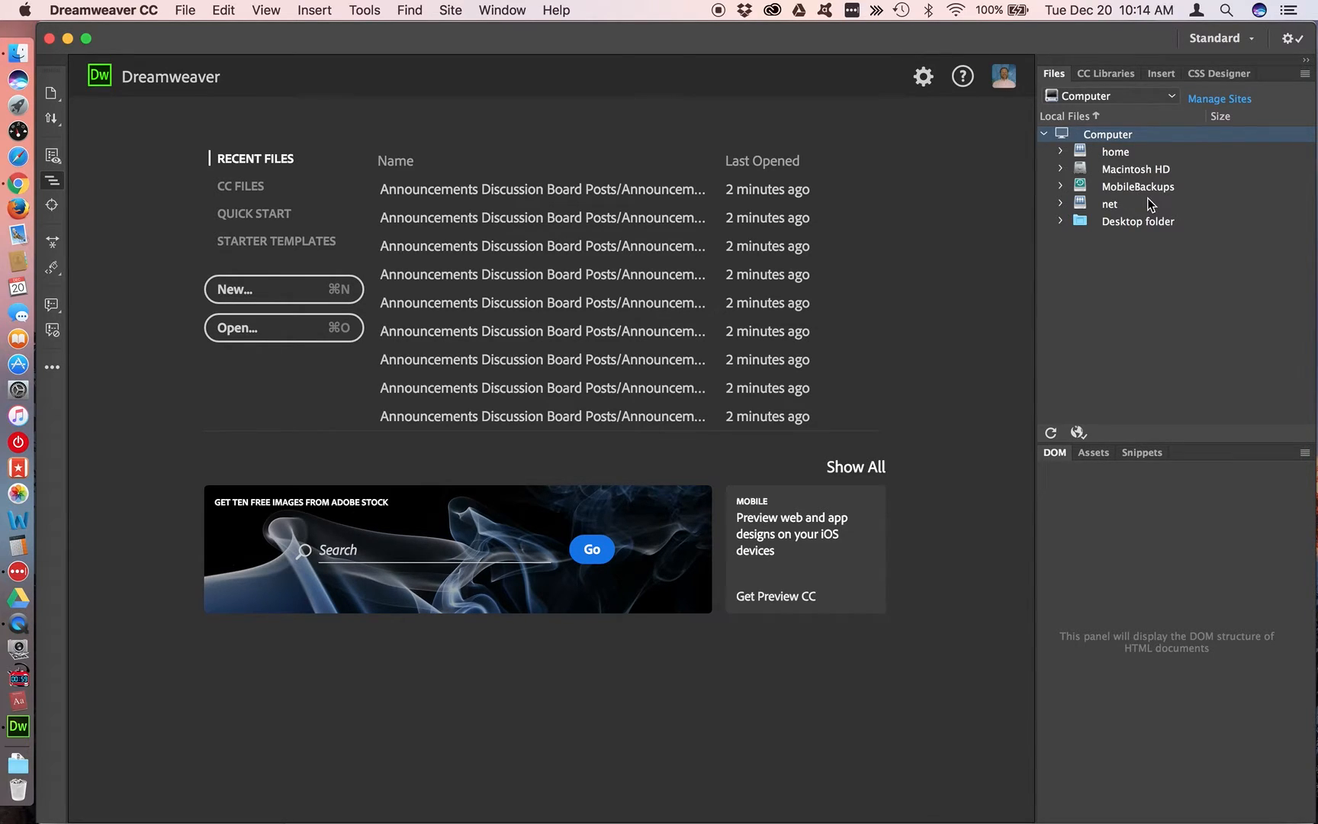
Create a new site with the Reclaim Website Lessons folder in Google Drive as its local site folder
click(1173, 98)
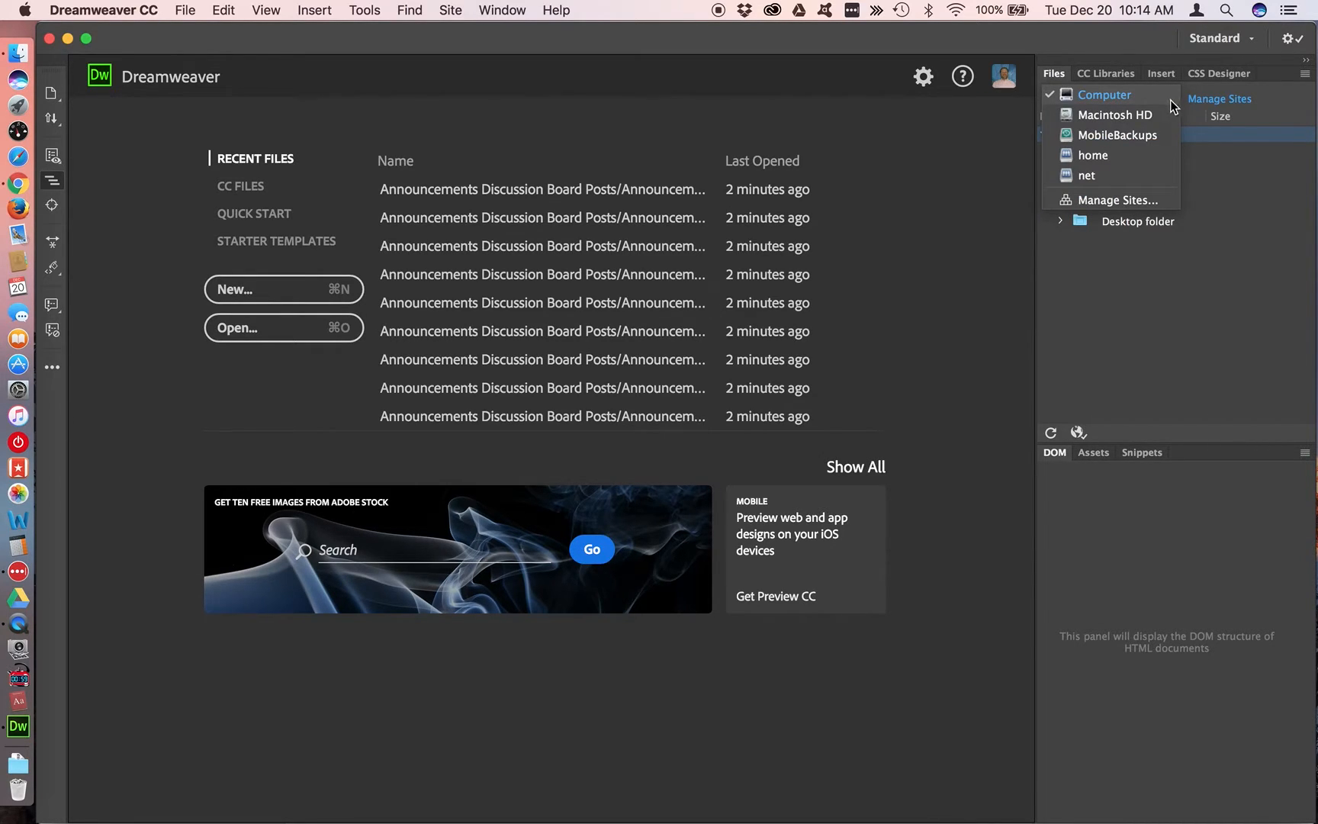
click(1124, 200)
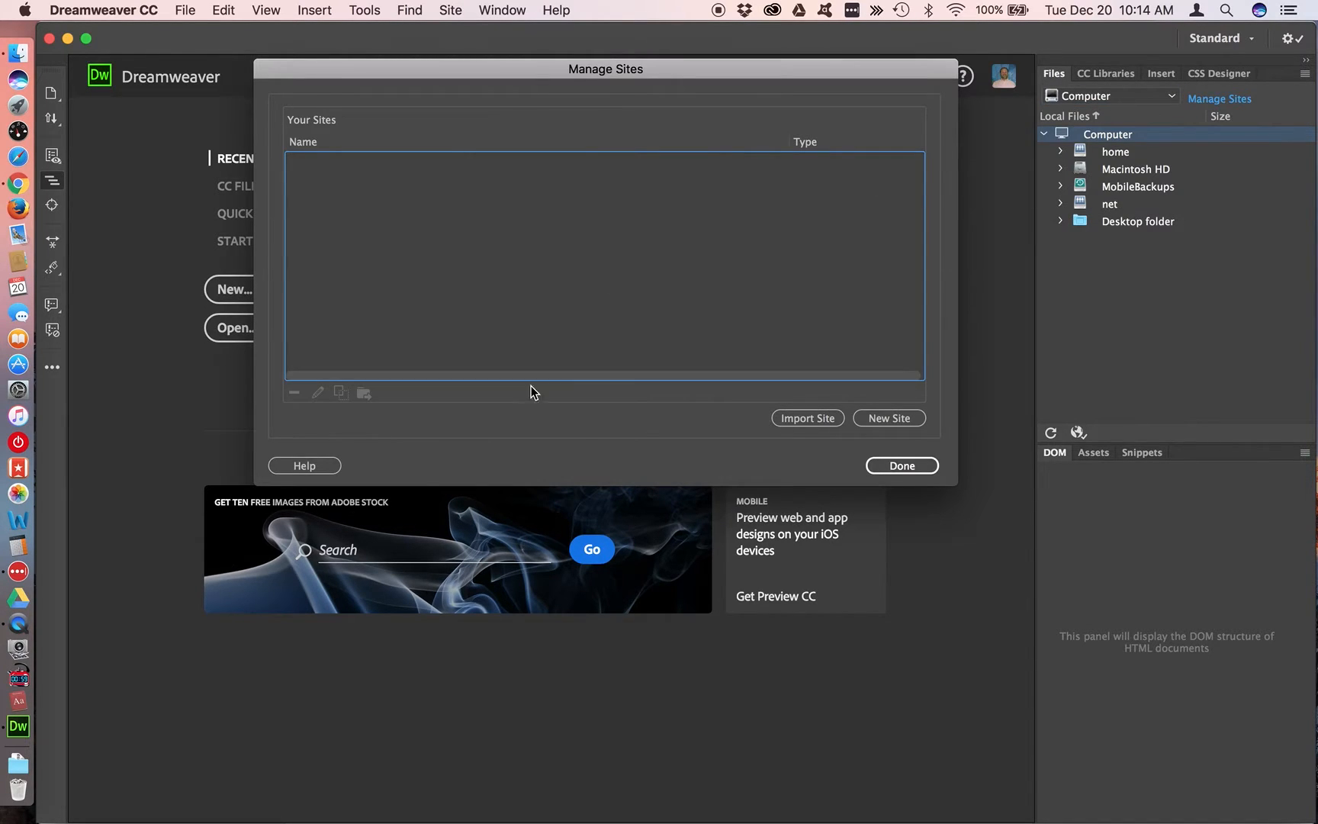
click(896, 423)
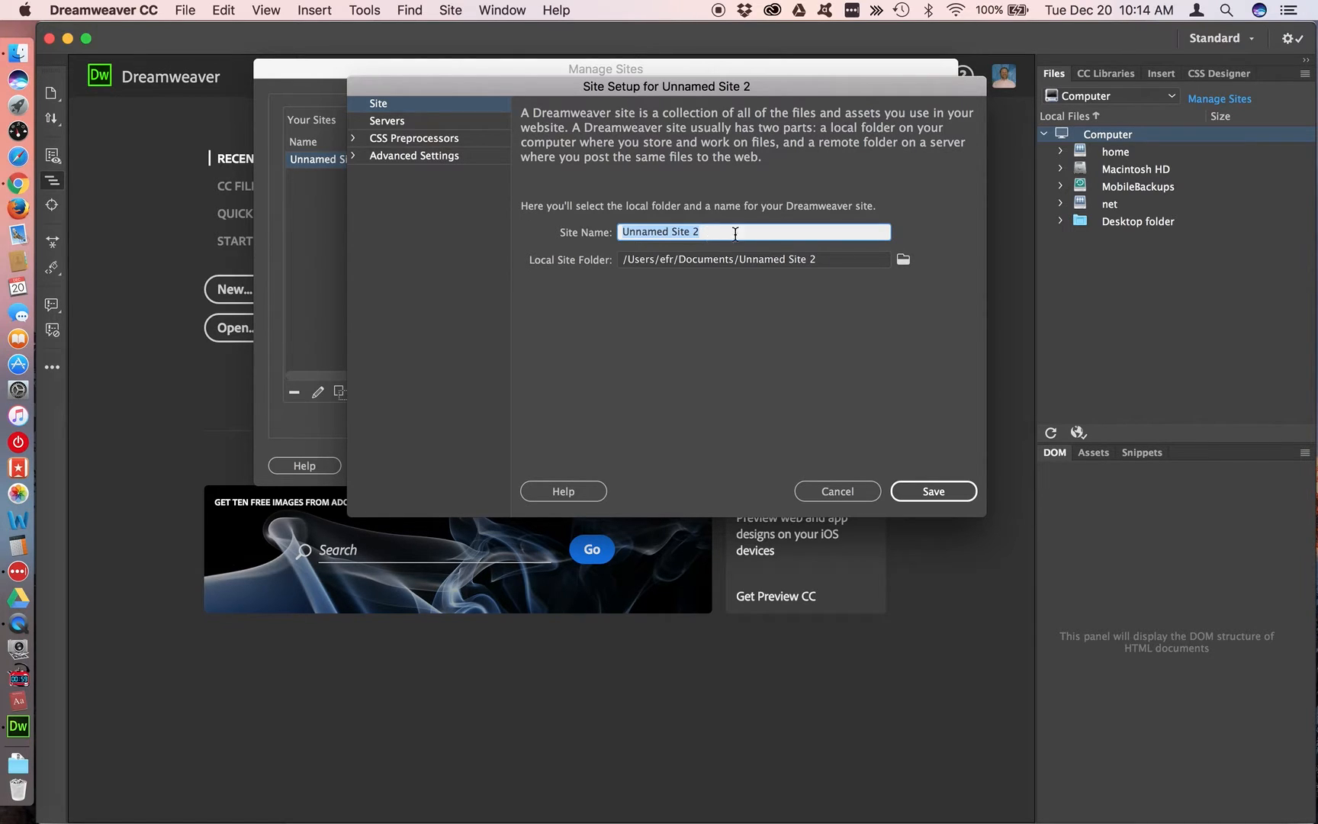
click(903, 261)
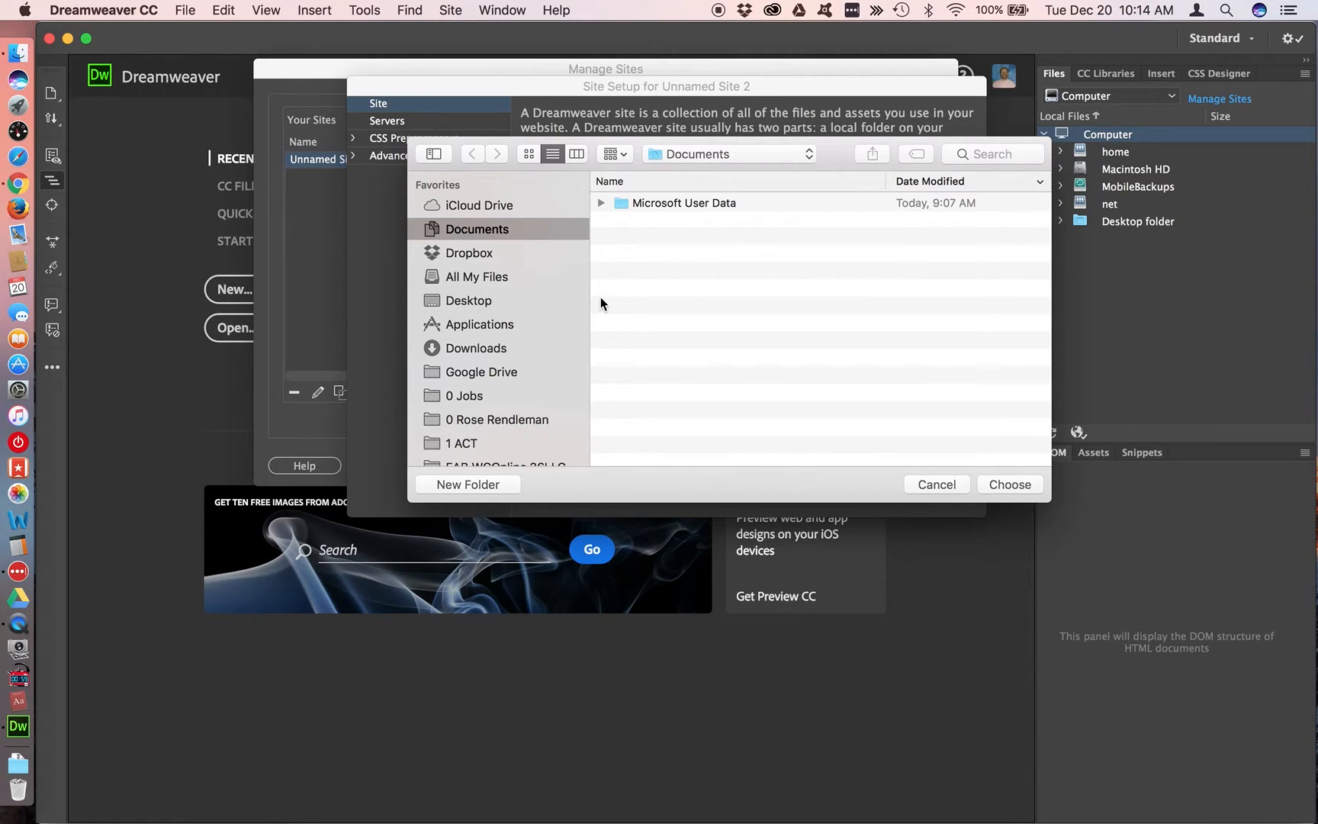
scroll(542, 277, down, 5)
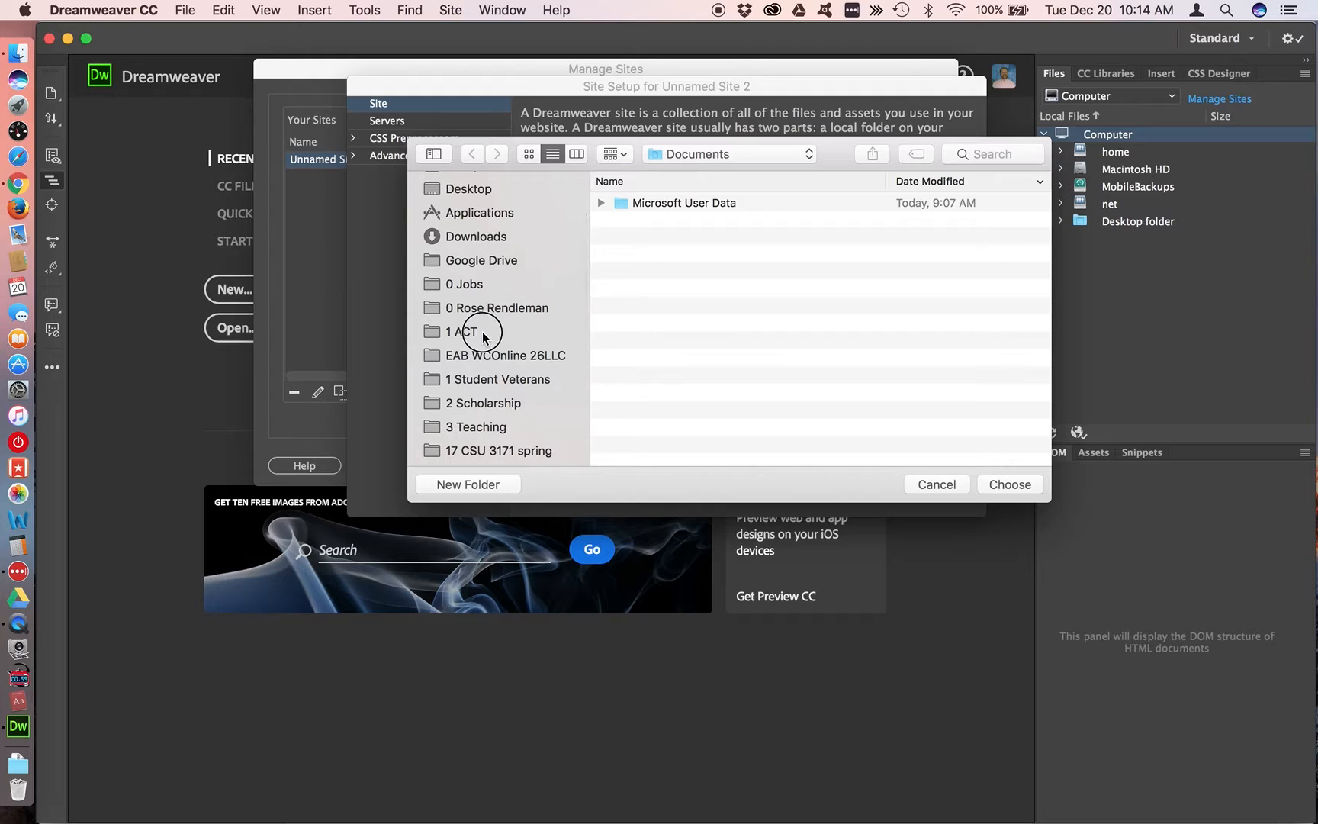
click(480, 332)
click(480, 262)
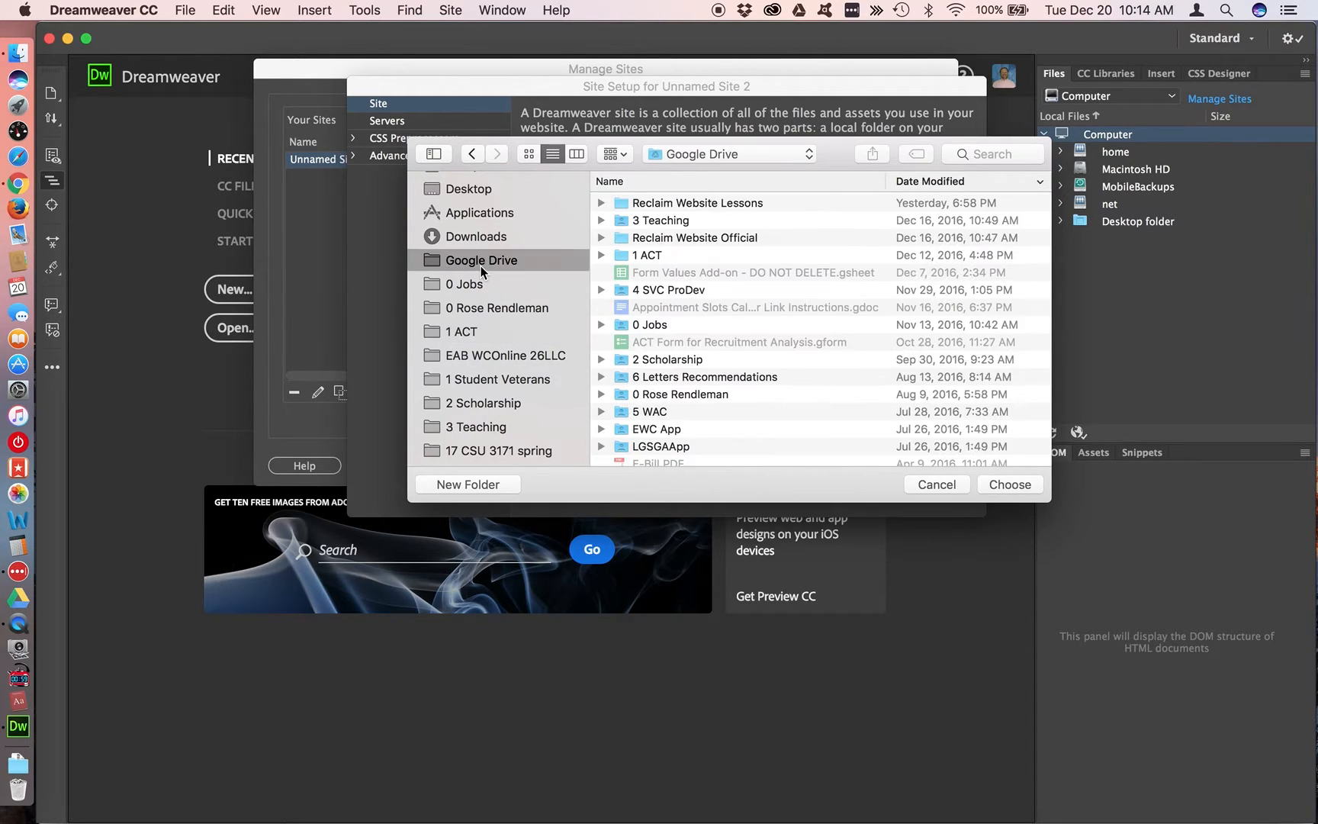
click(735, 204)
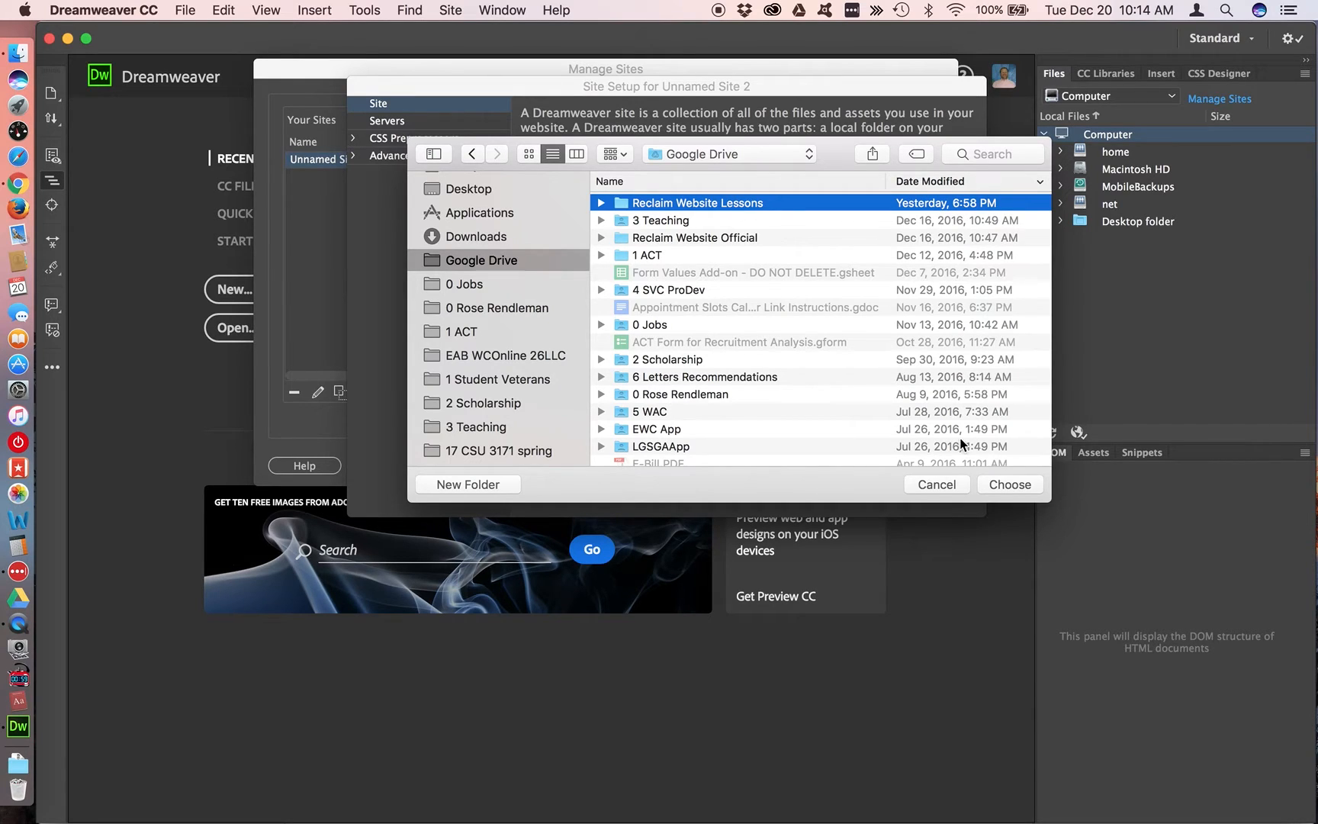
click(1016, 486)
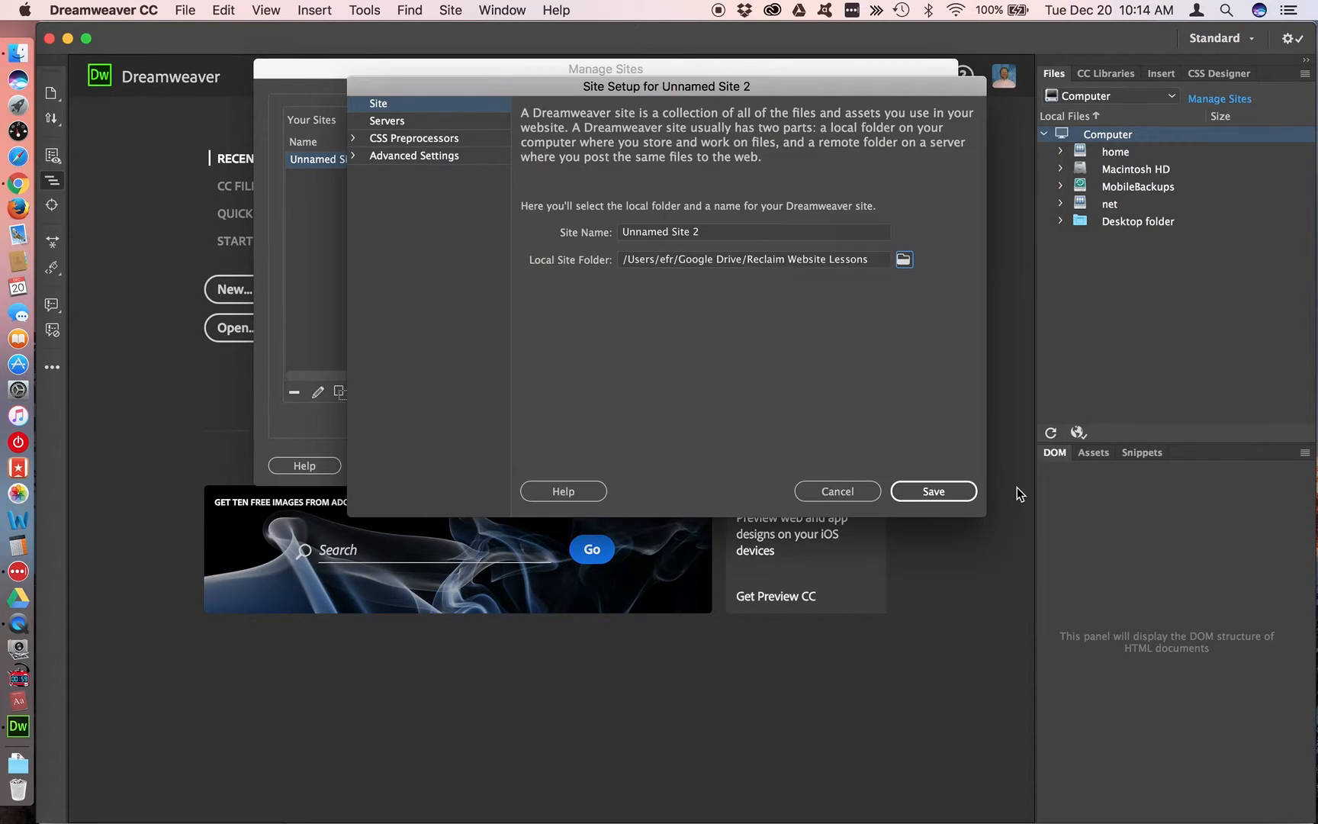
Name the site Reclaim Website Lessons, copying the name from the local folder path
click(853, 260)
drag(875, 259, 747, 257)
key(super+c)
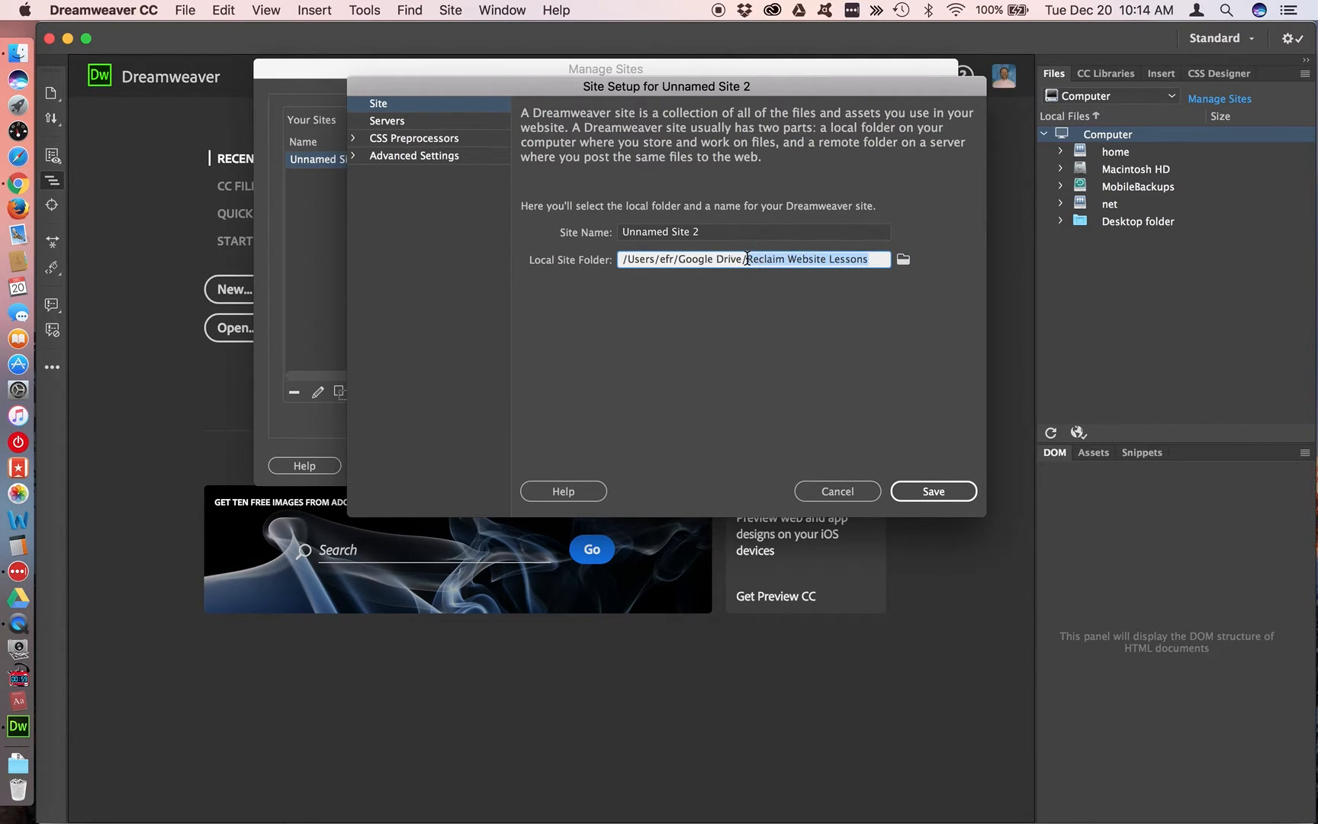
click(678, 233)
triple_click(678, 232)
key(super+v)
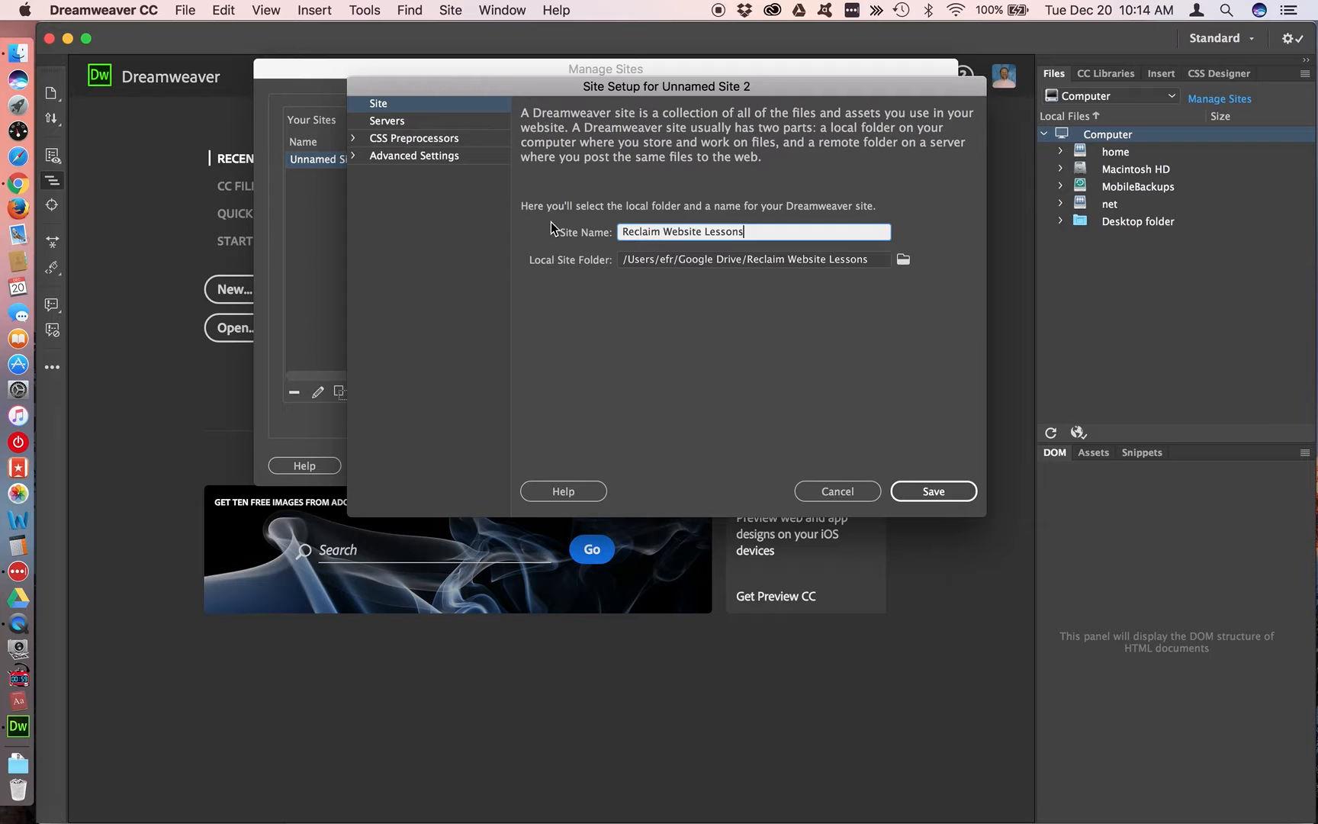
Add a server to the site and name it with the domain copied from item b under Lesson 2 in the Chrome document
click(433, 122)
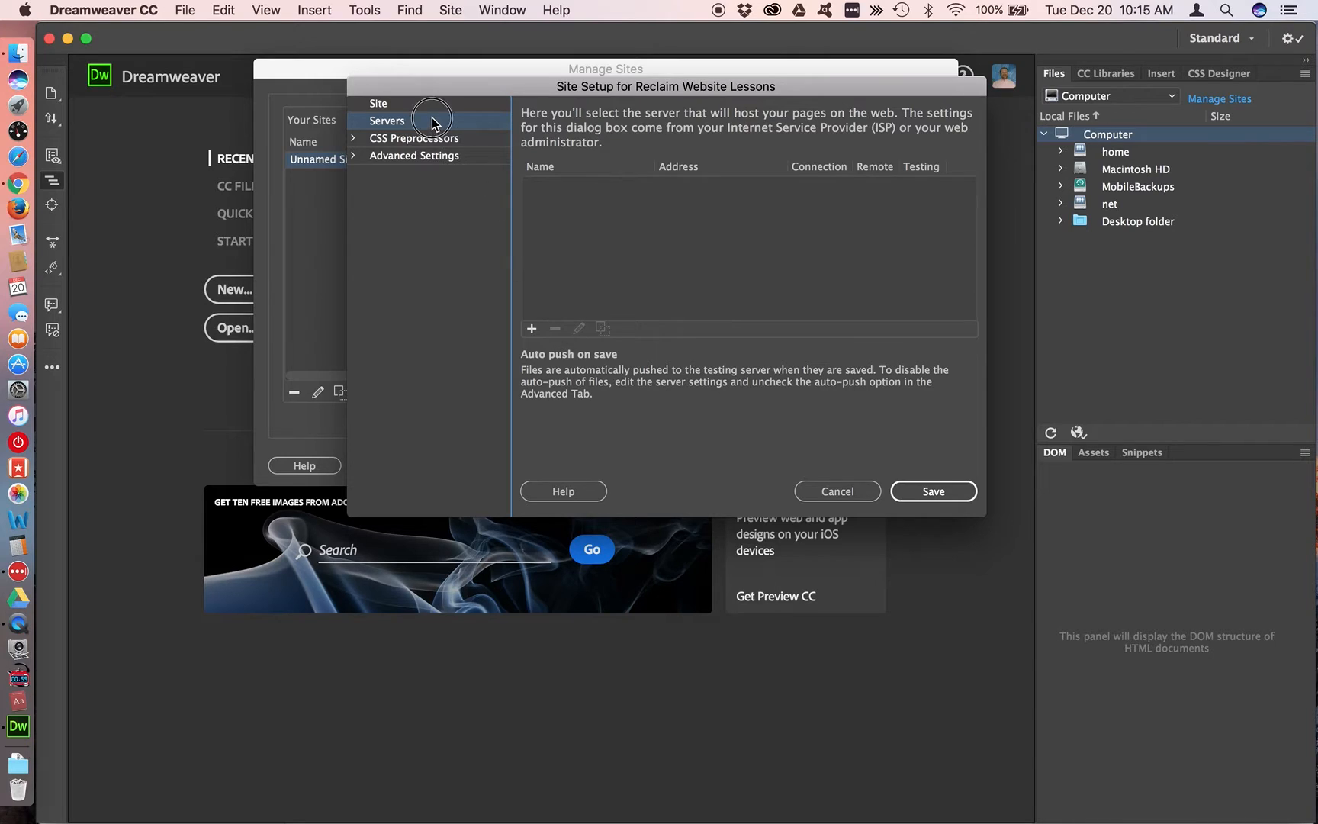
click(532, 330)
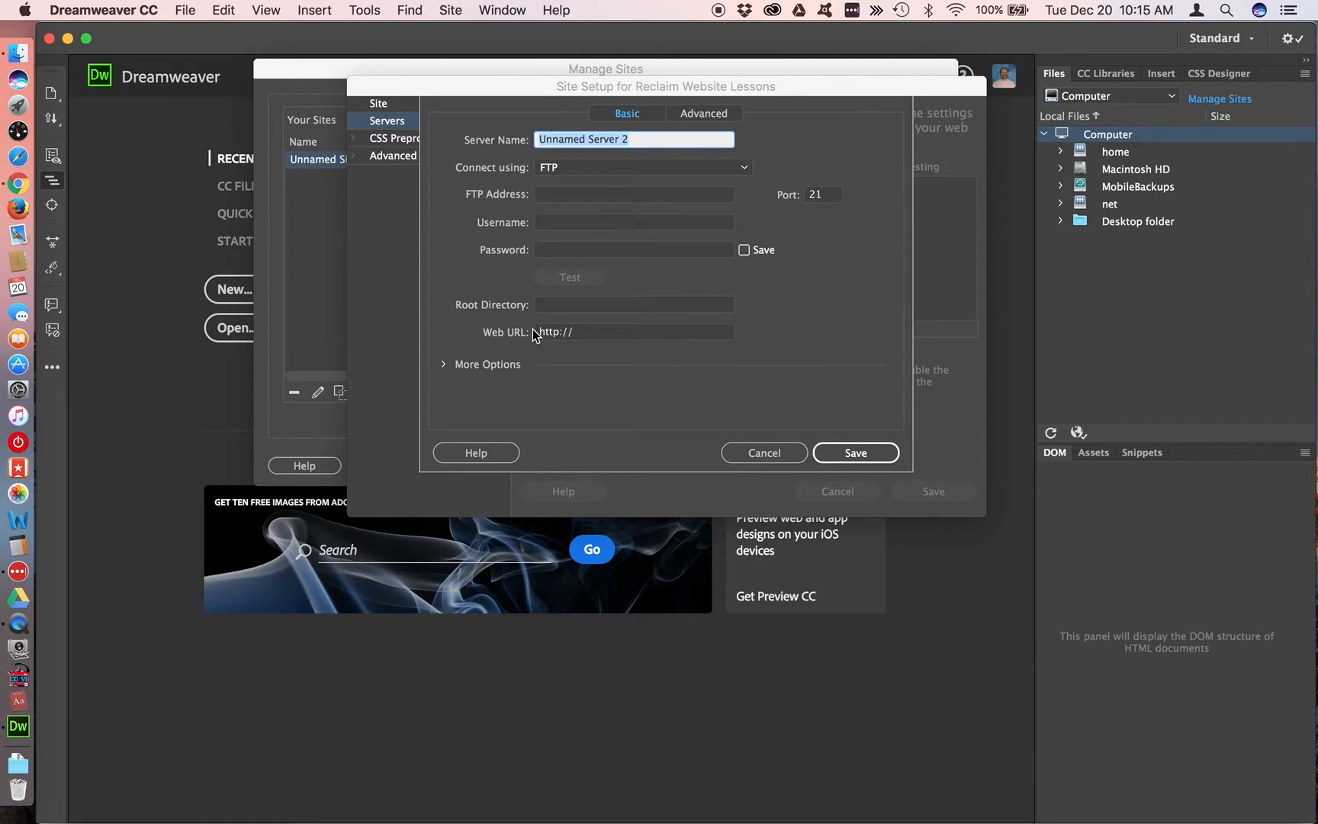
key(super+Tab)
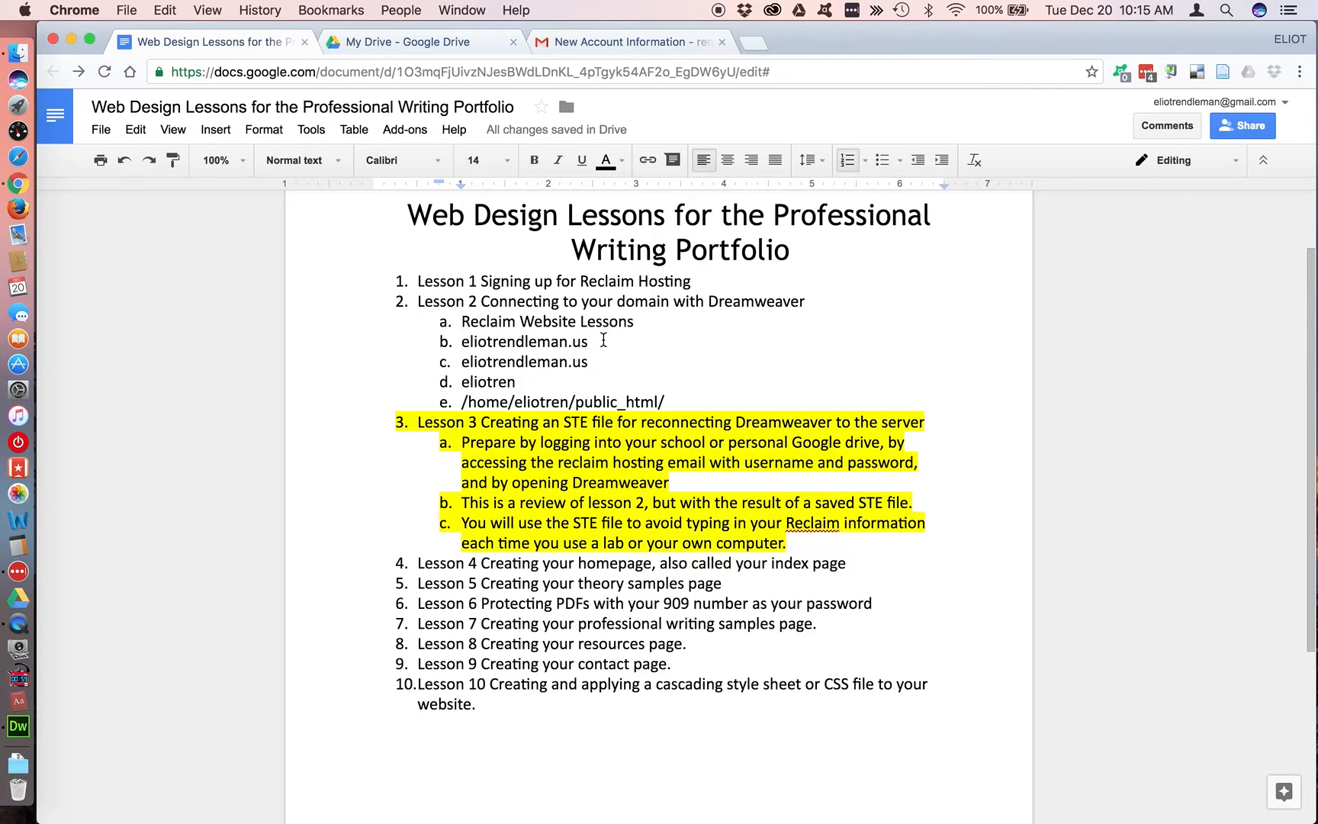
drag(603, 339, 463, 339)
key(super+c)
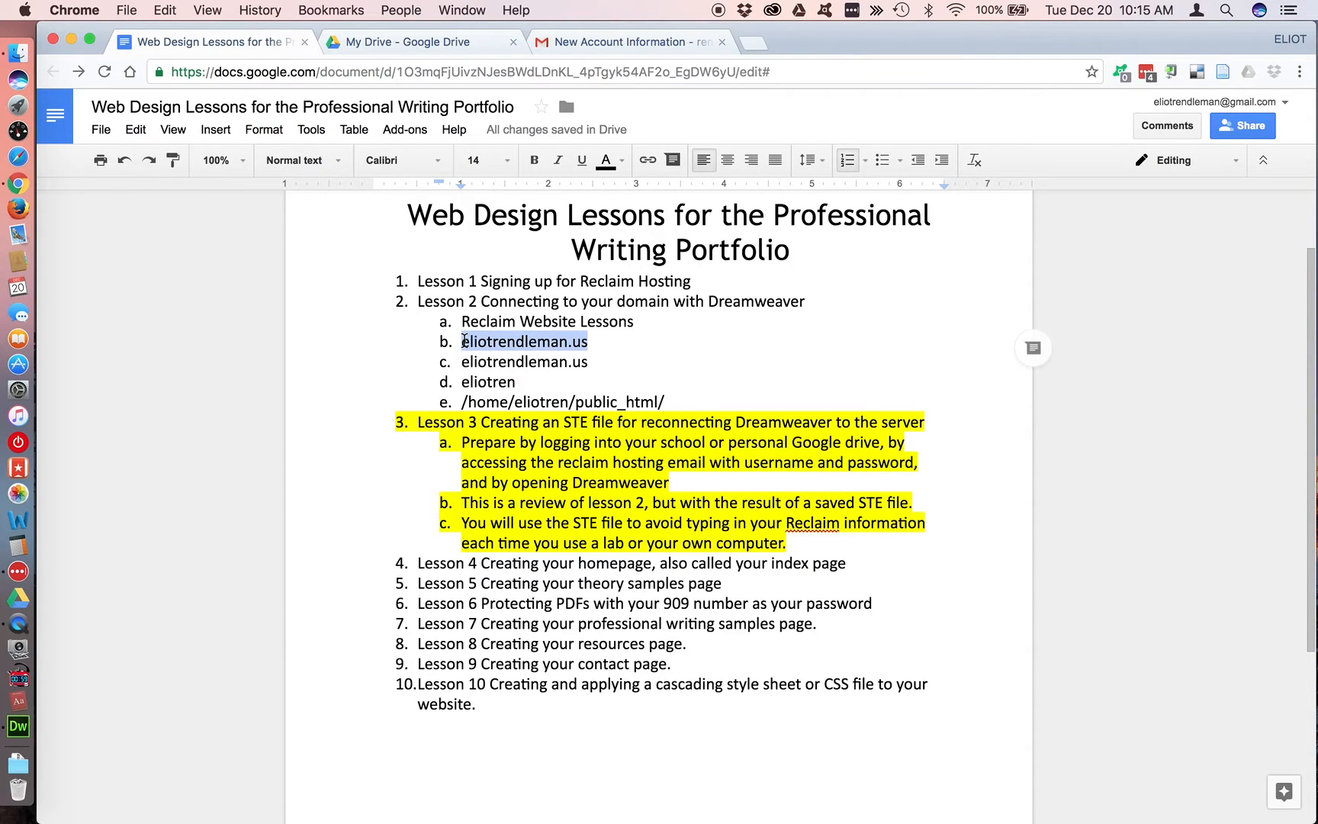
key(super+Tab)
key(super+v)
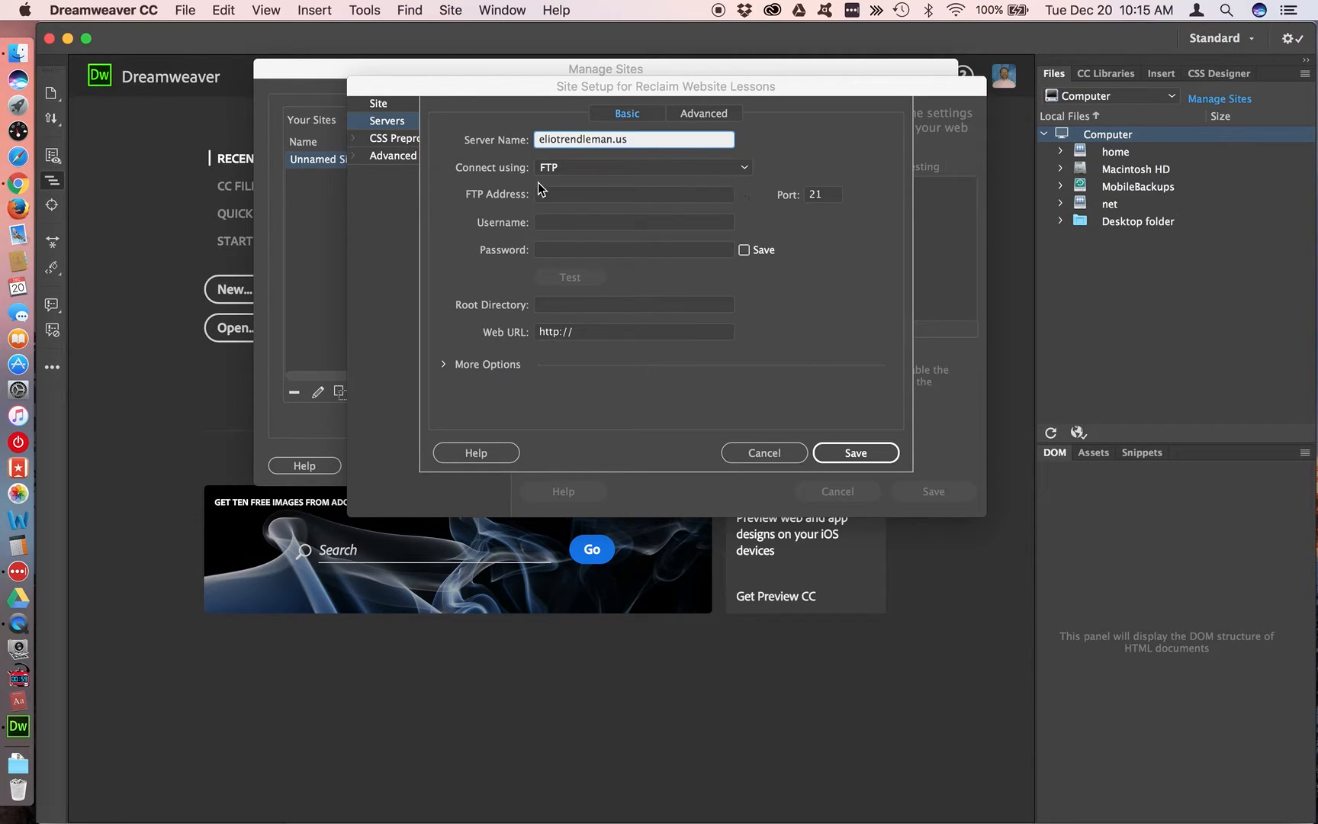
Set the server connection to SFTP and enter the copied domain as the SFTP address
click(744, 171)
click(693, 214)
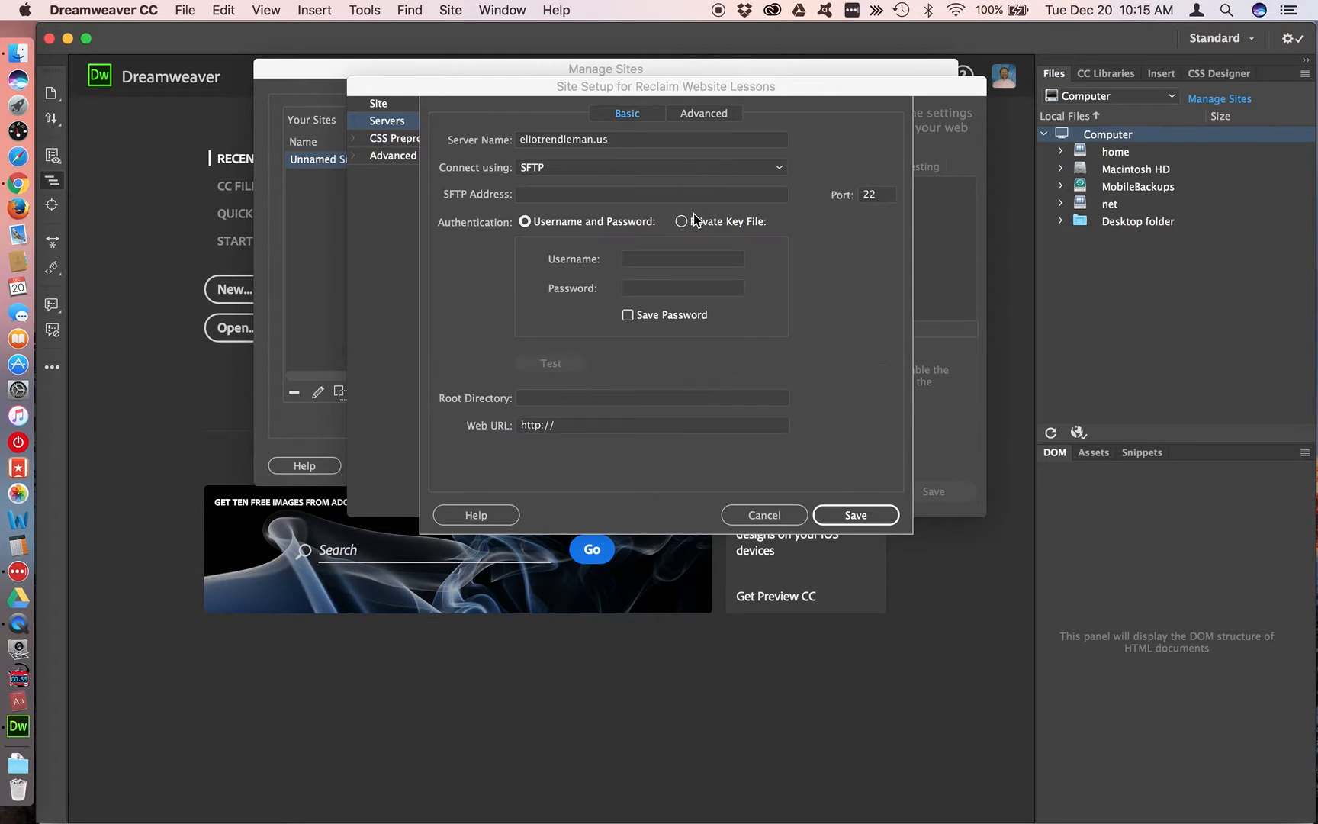
key(super+Tab)
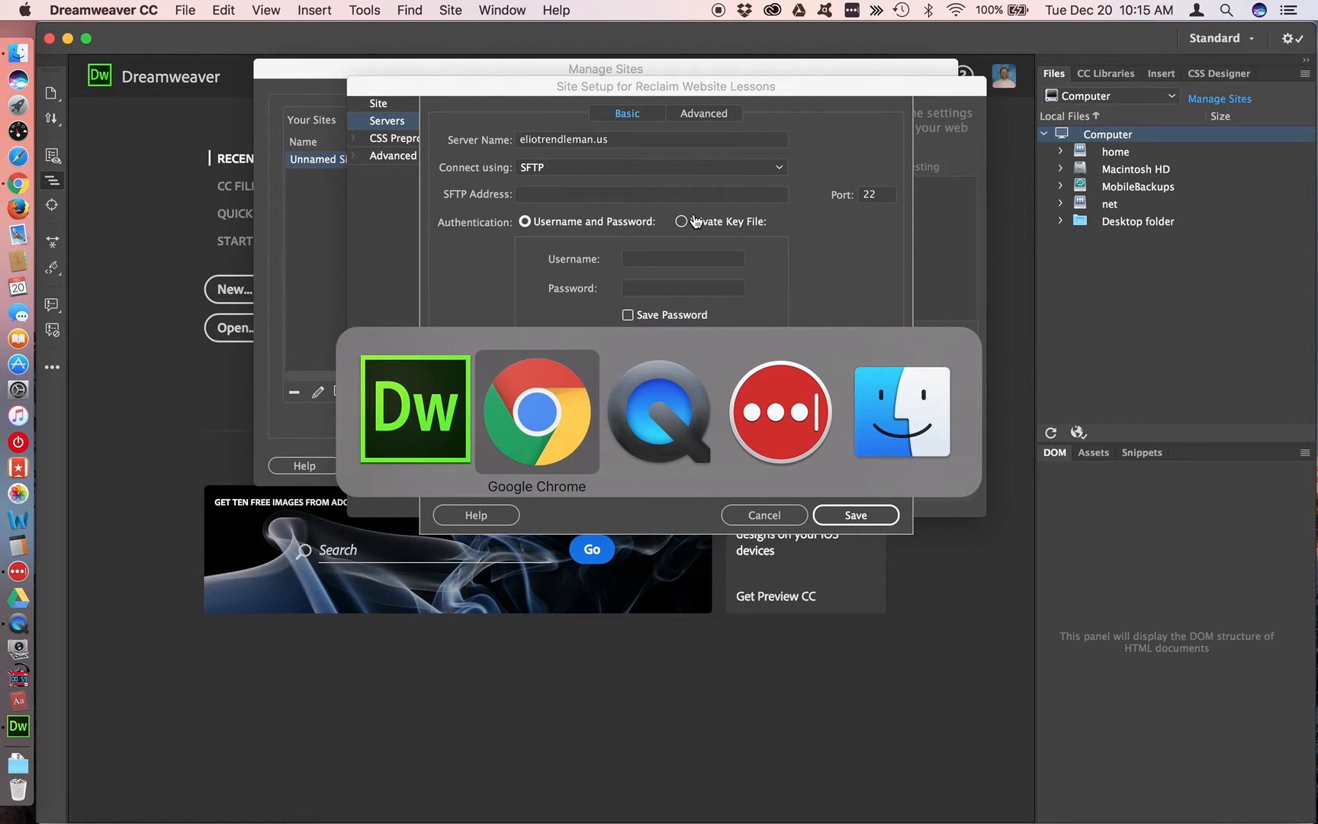
key(super+Tab)
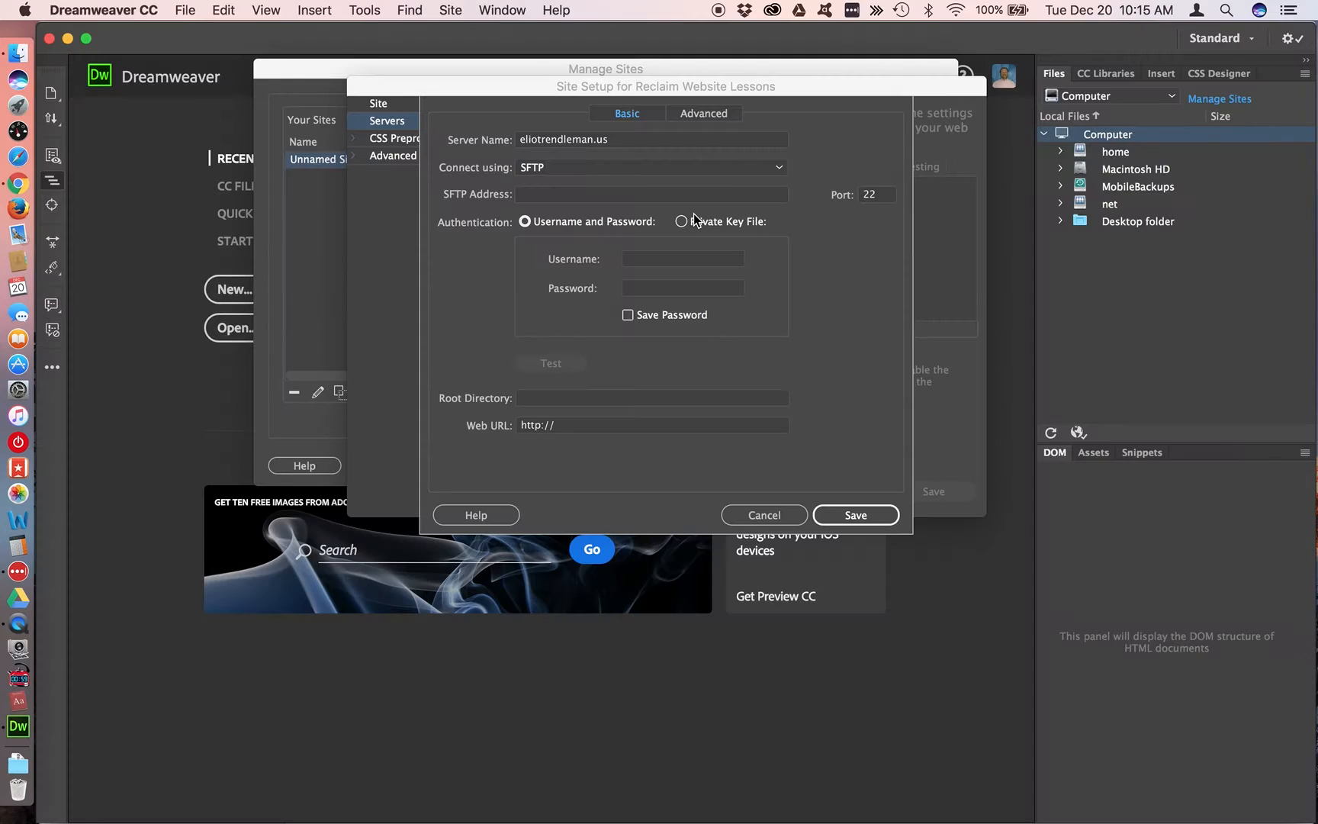
click(575, 195)
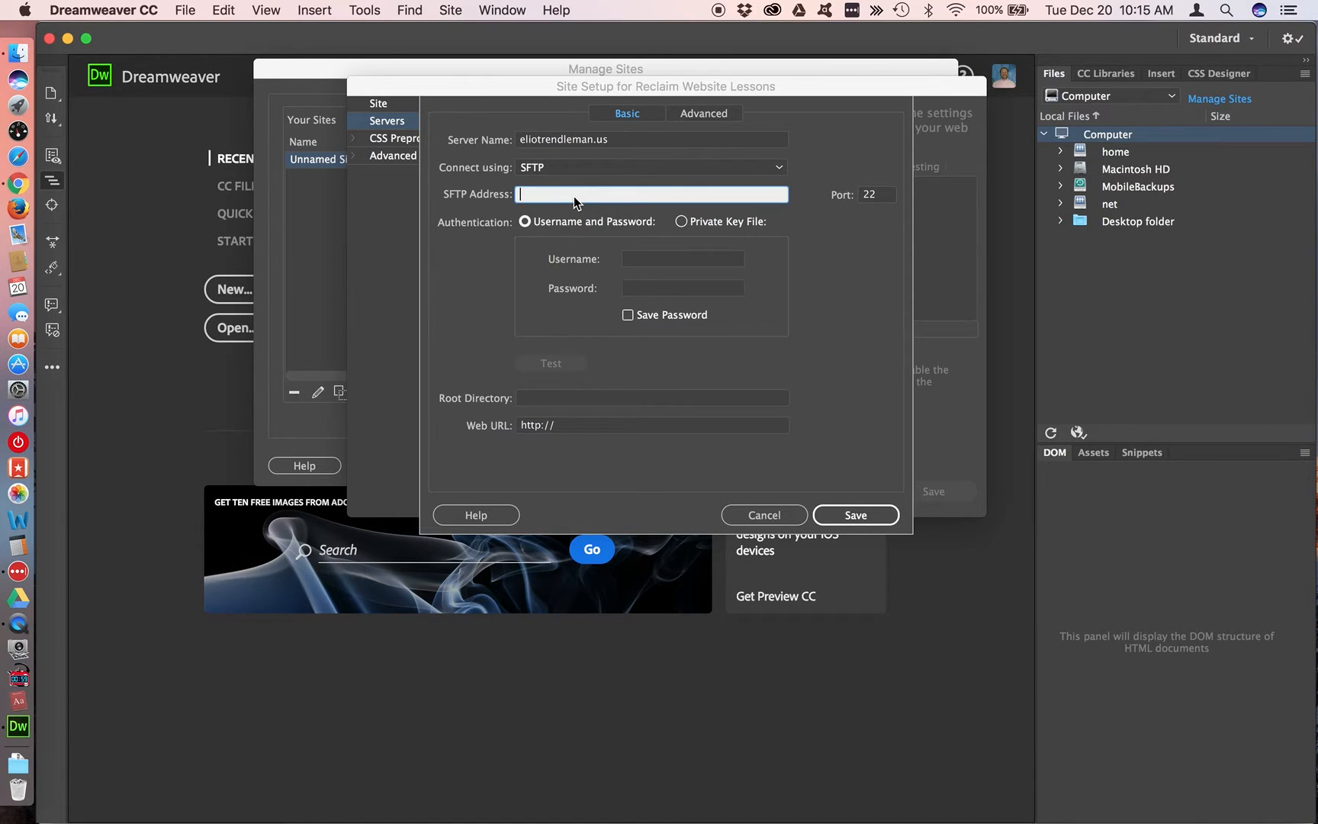
key(super+v)
Copy the account username from the login details in the Reclaim Hosting email in Chrome and enter it as the server username
key(super+Tab)
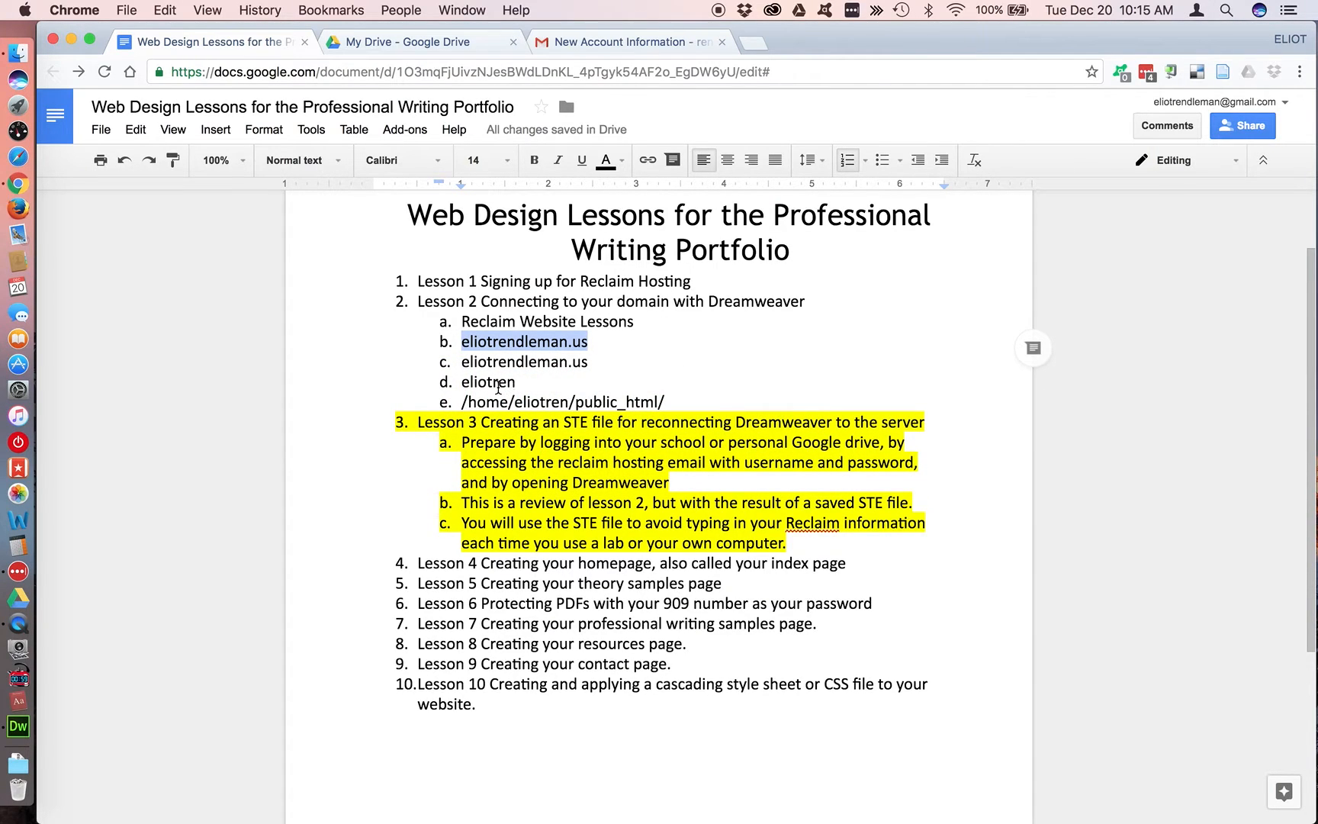
double_click(498, 383)
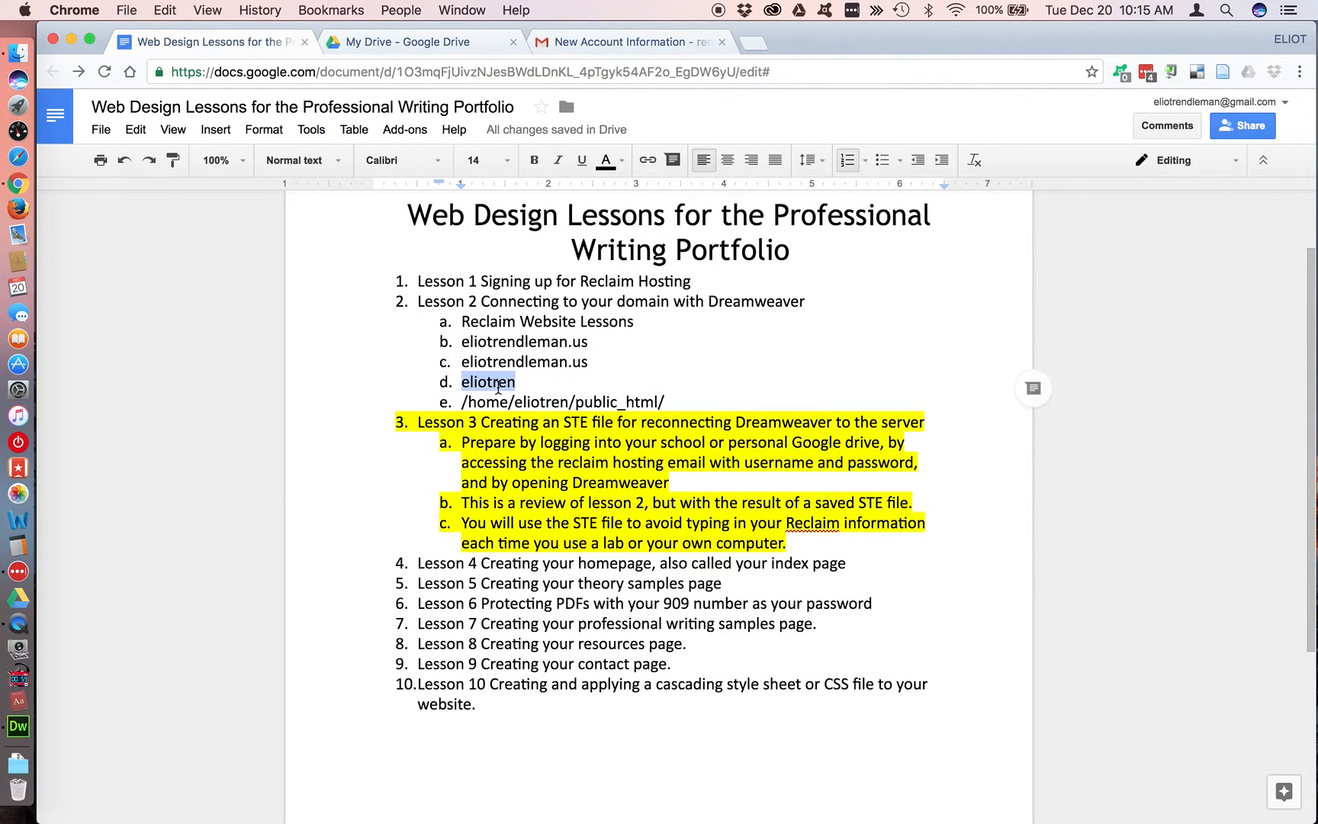
key(super+Tab)
key(super+shift+Tab)
click(630, 43)
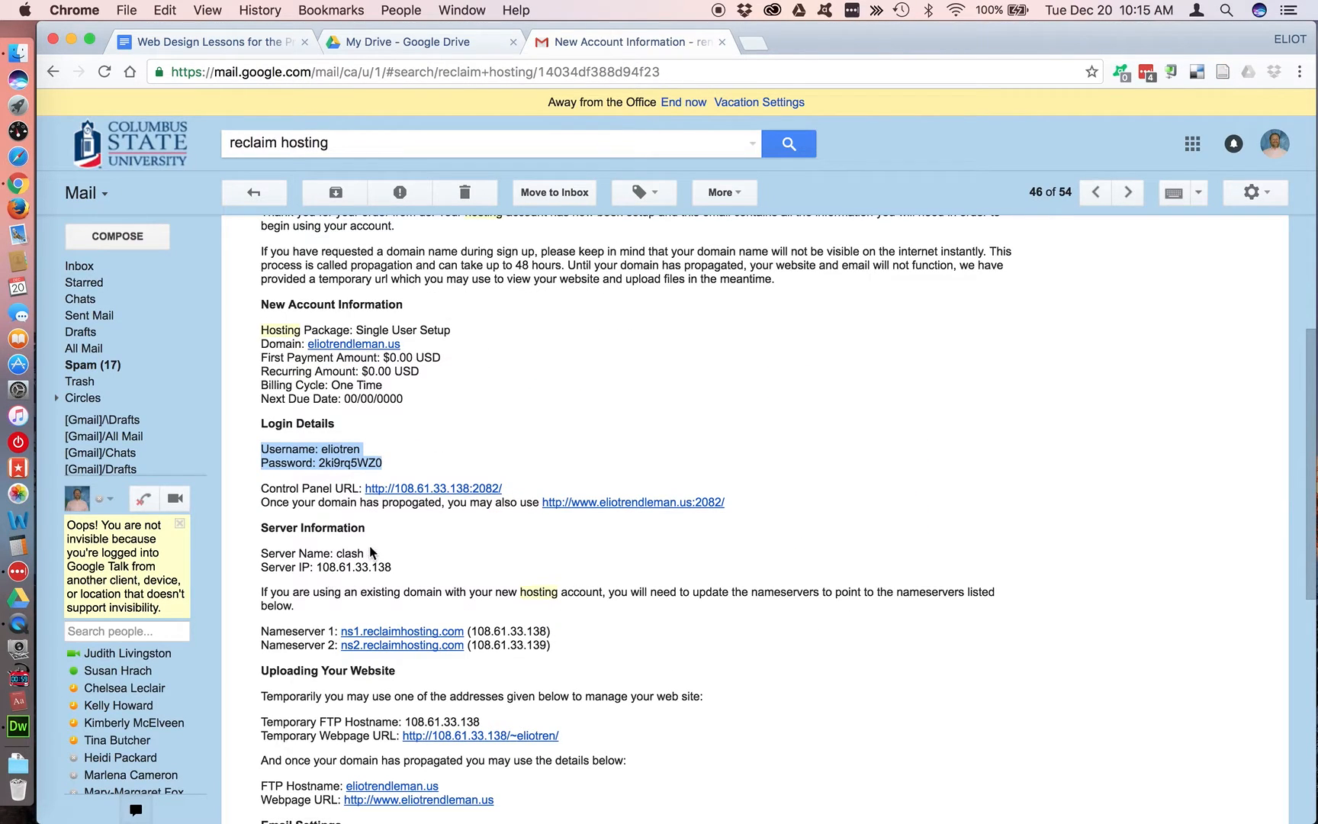
click(351, 450)
double_click(351, 450)
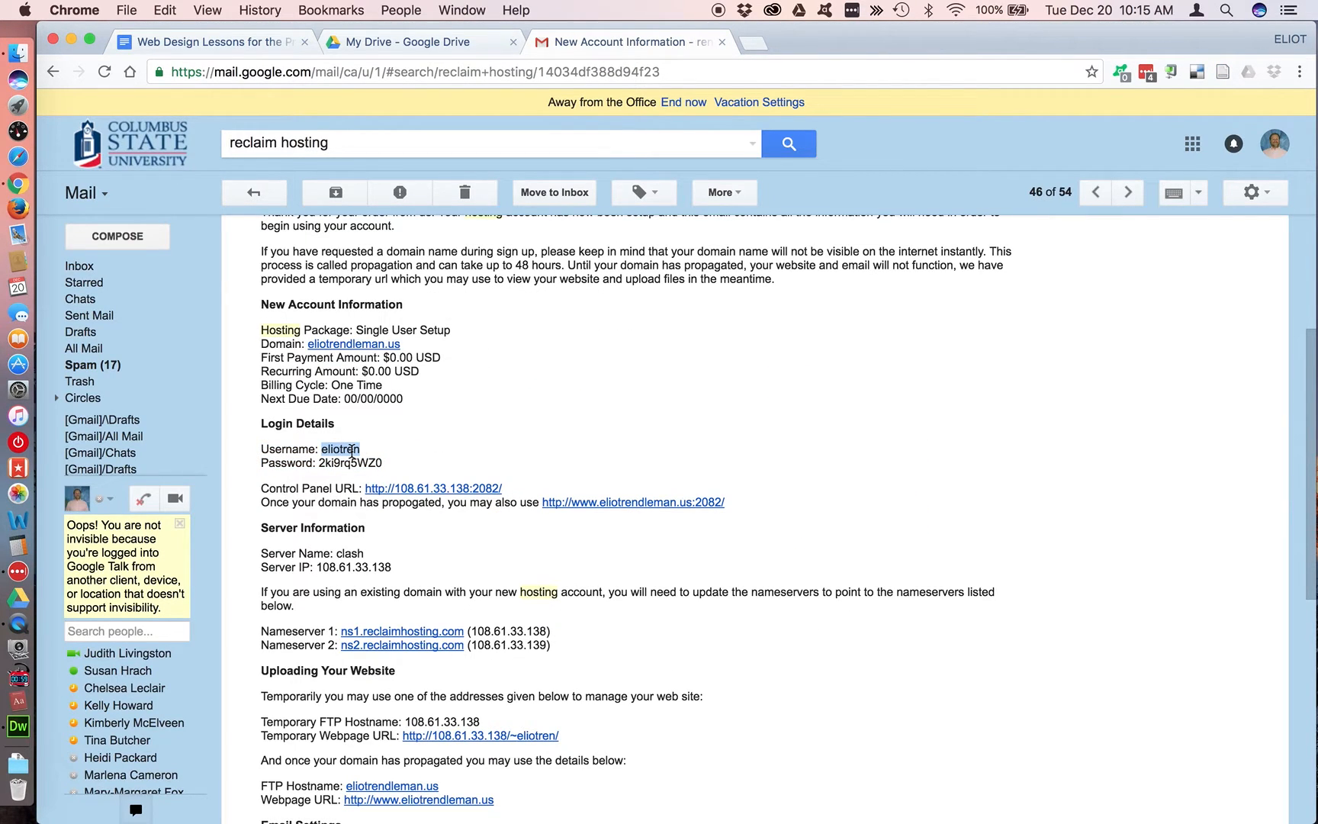
key(super+Tab)
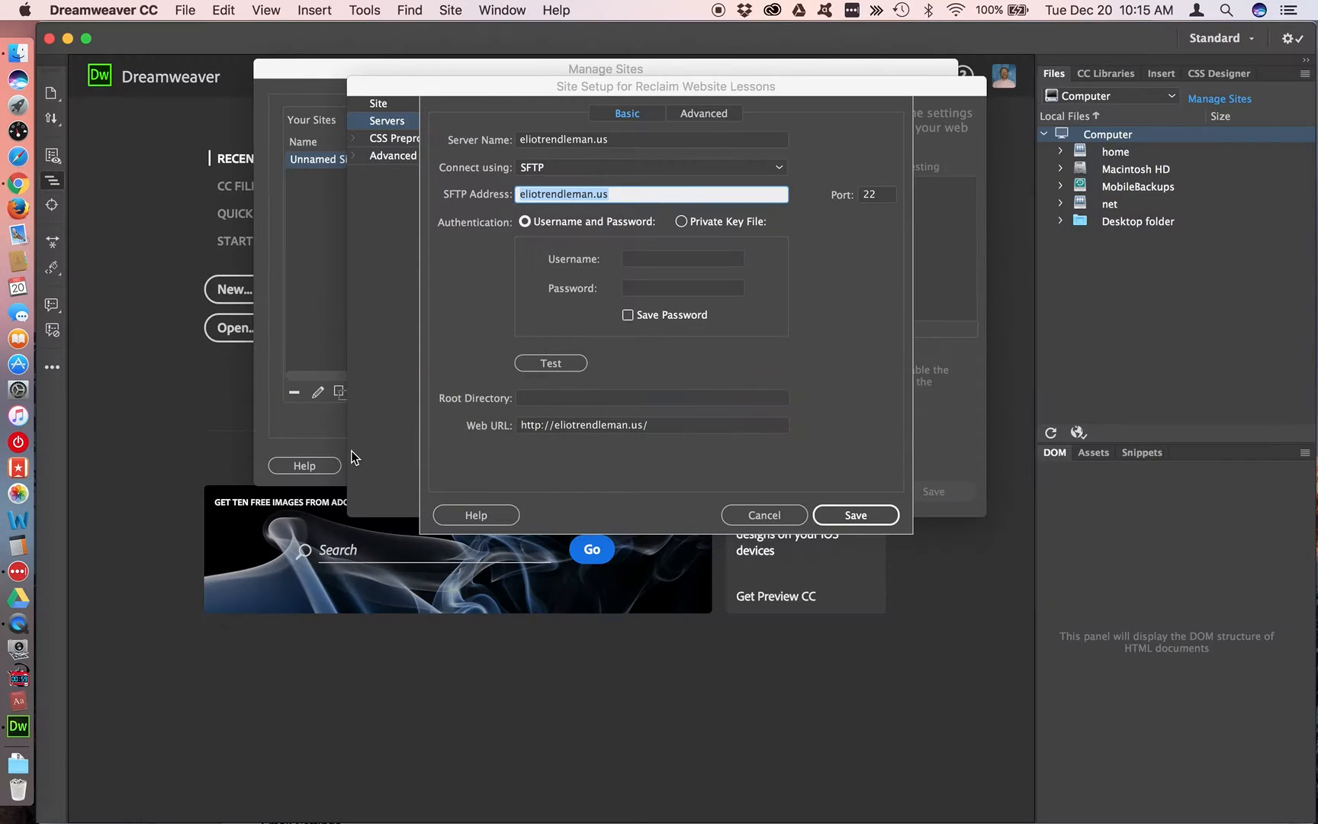
click(637, 263)
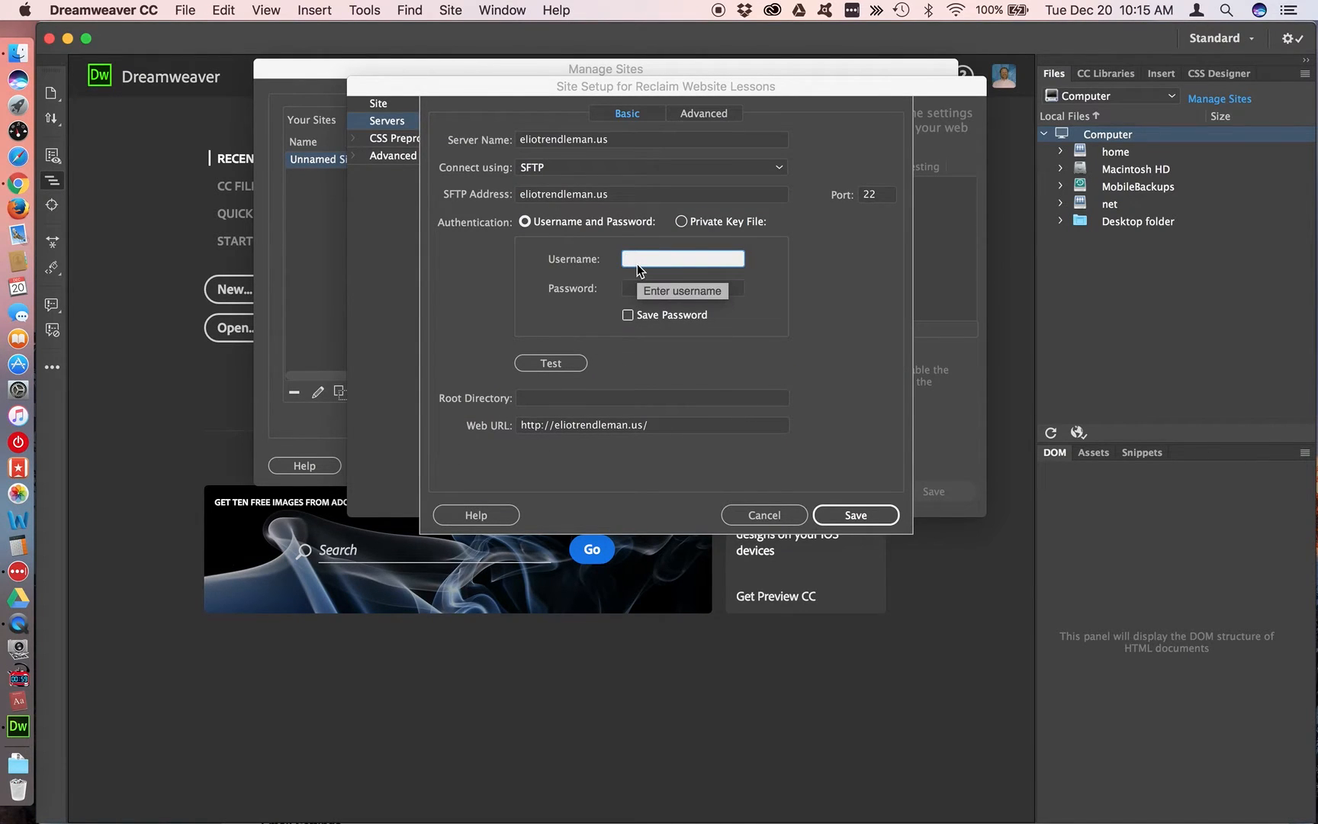
Copy the account password from the Reclaim cPanel entry in LastPass and enter it in the server's password field in Dreamweaver
key(super+Tab)
key(super+Tab)
key(super+Tab)
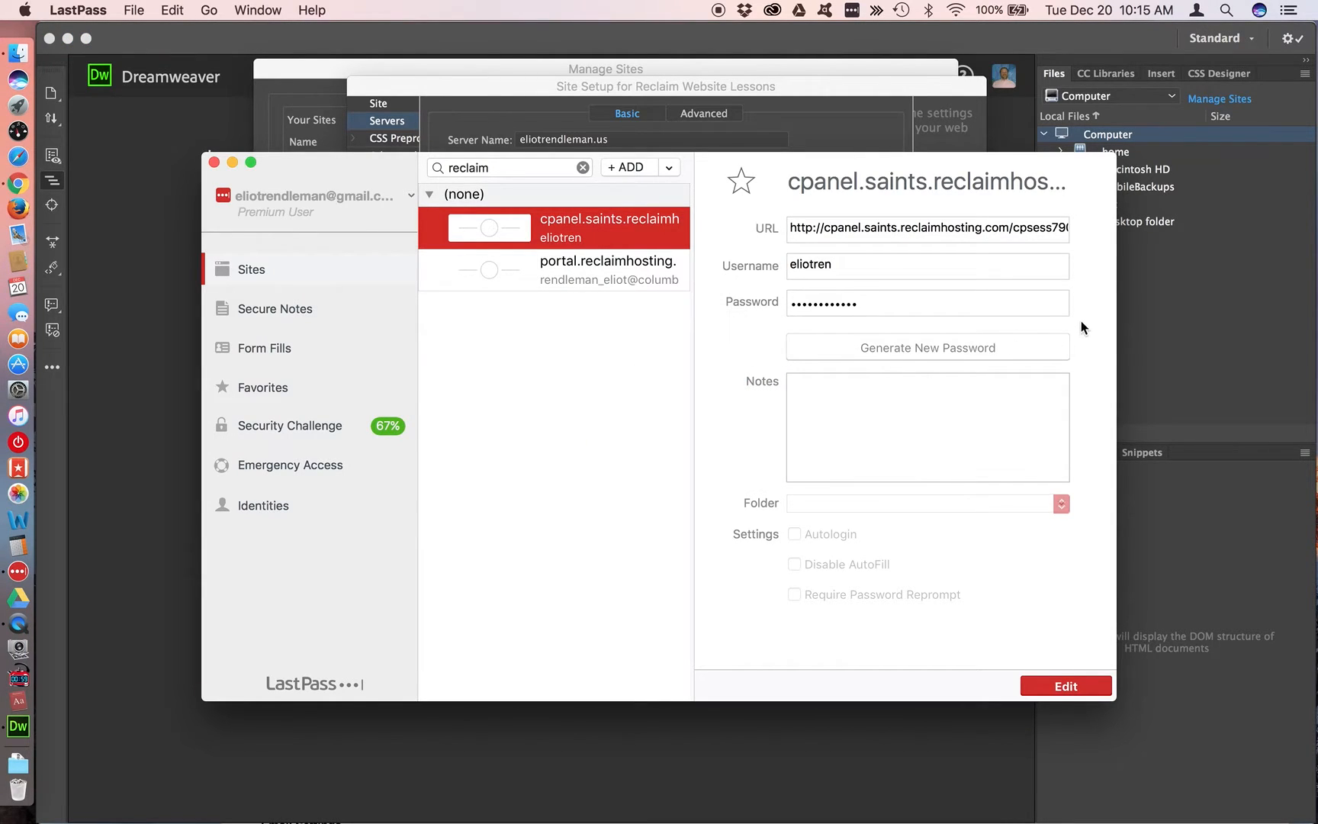
click(1092, 304)
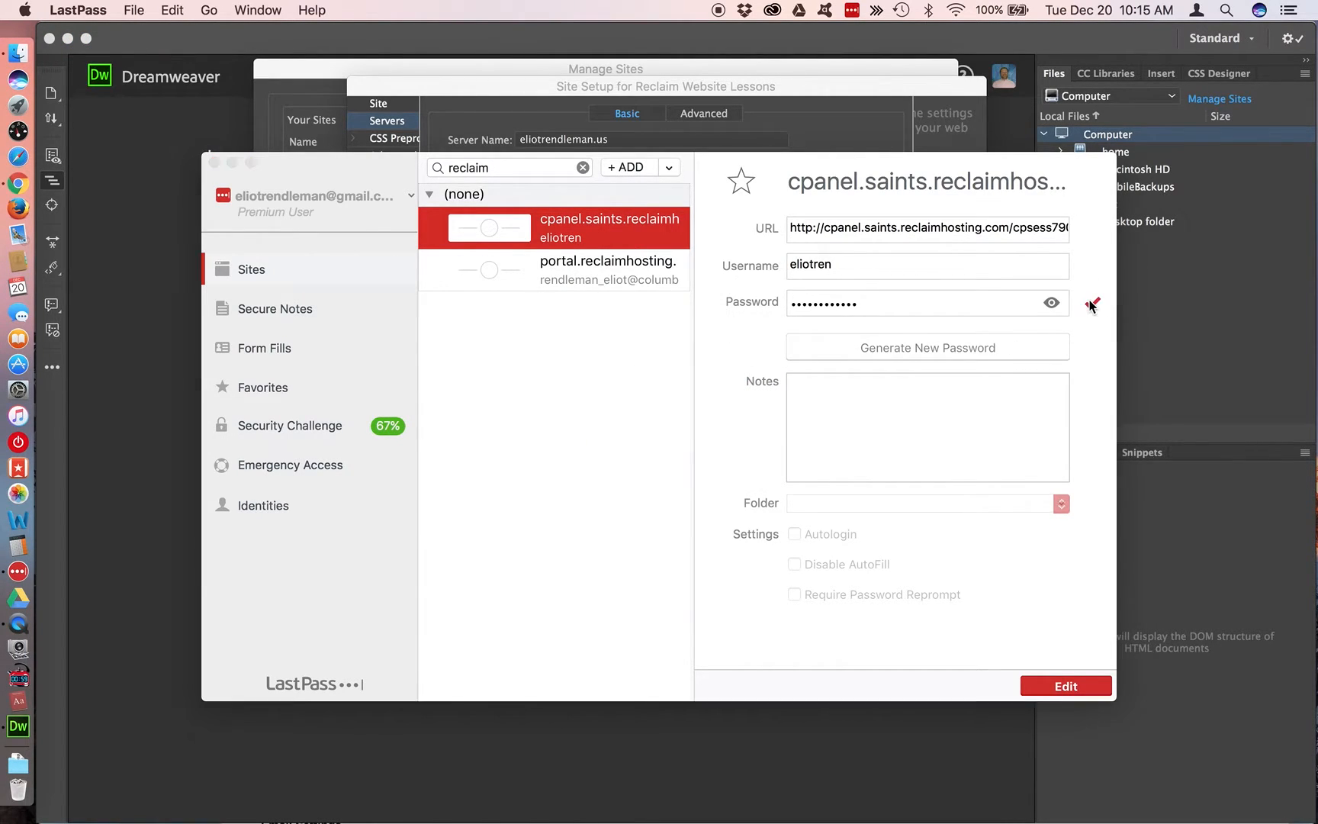
key(super+Tab)
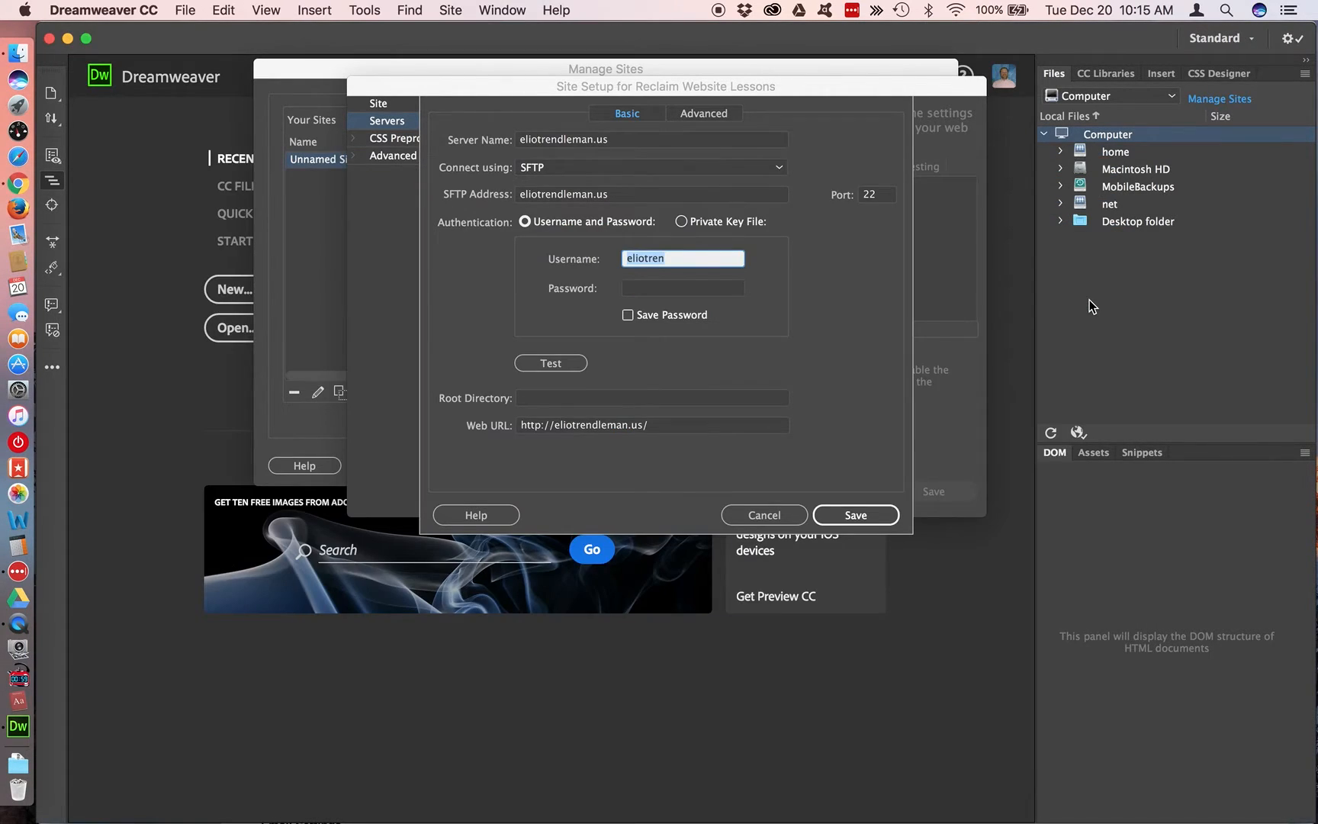
click(691, 292)
key(super+v)
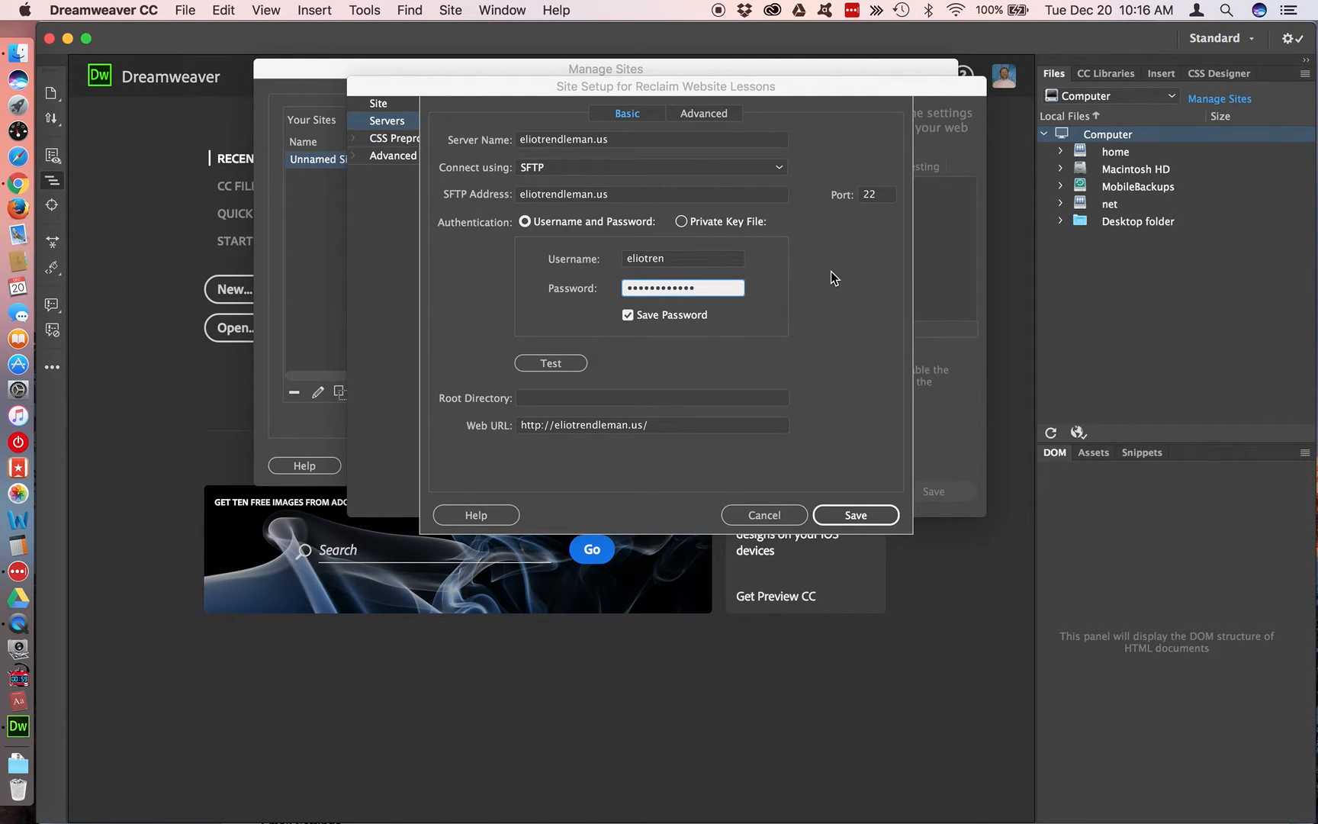
Test the SFTP connection to the web server and dismiss the result message
click(563, 366)
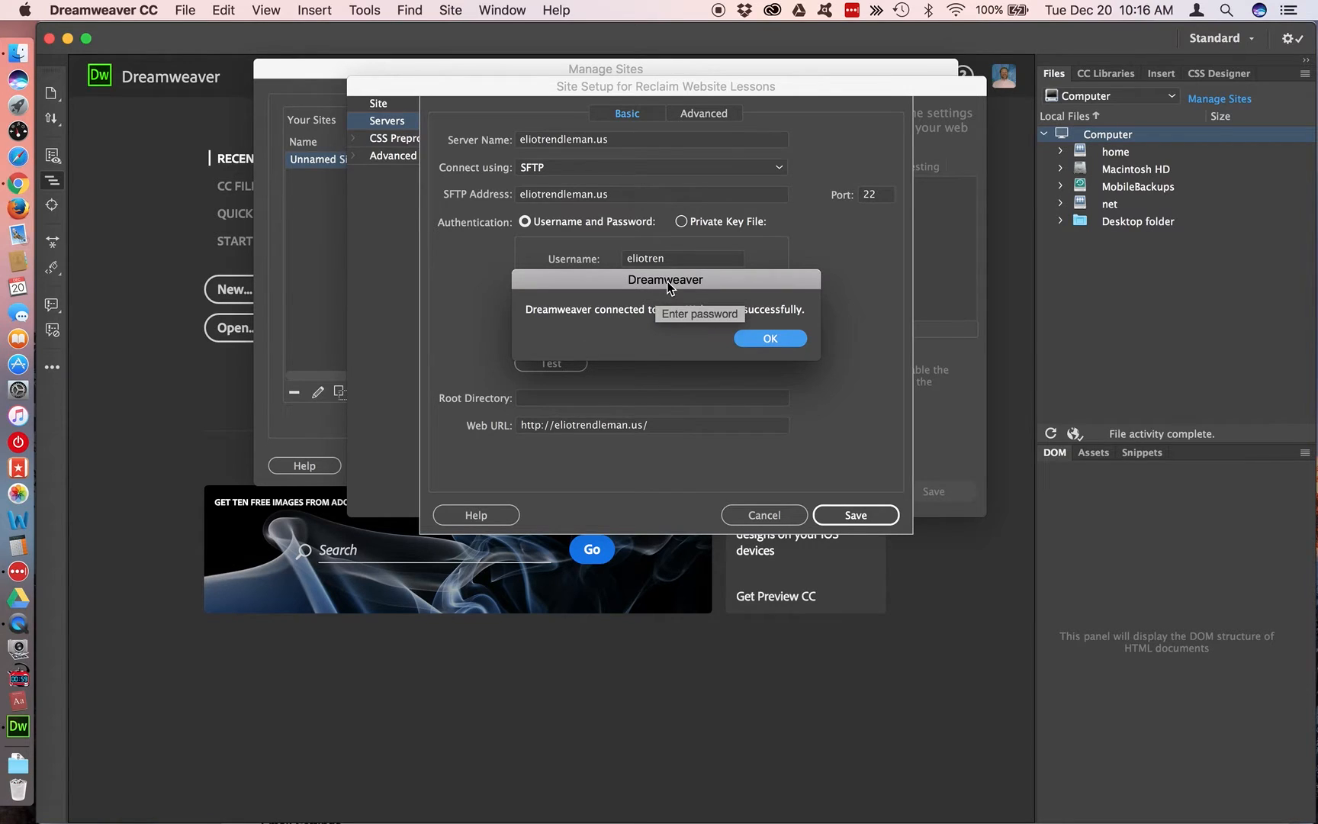
drag(665, 281, 641, 191)
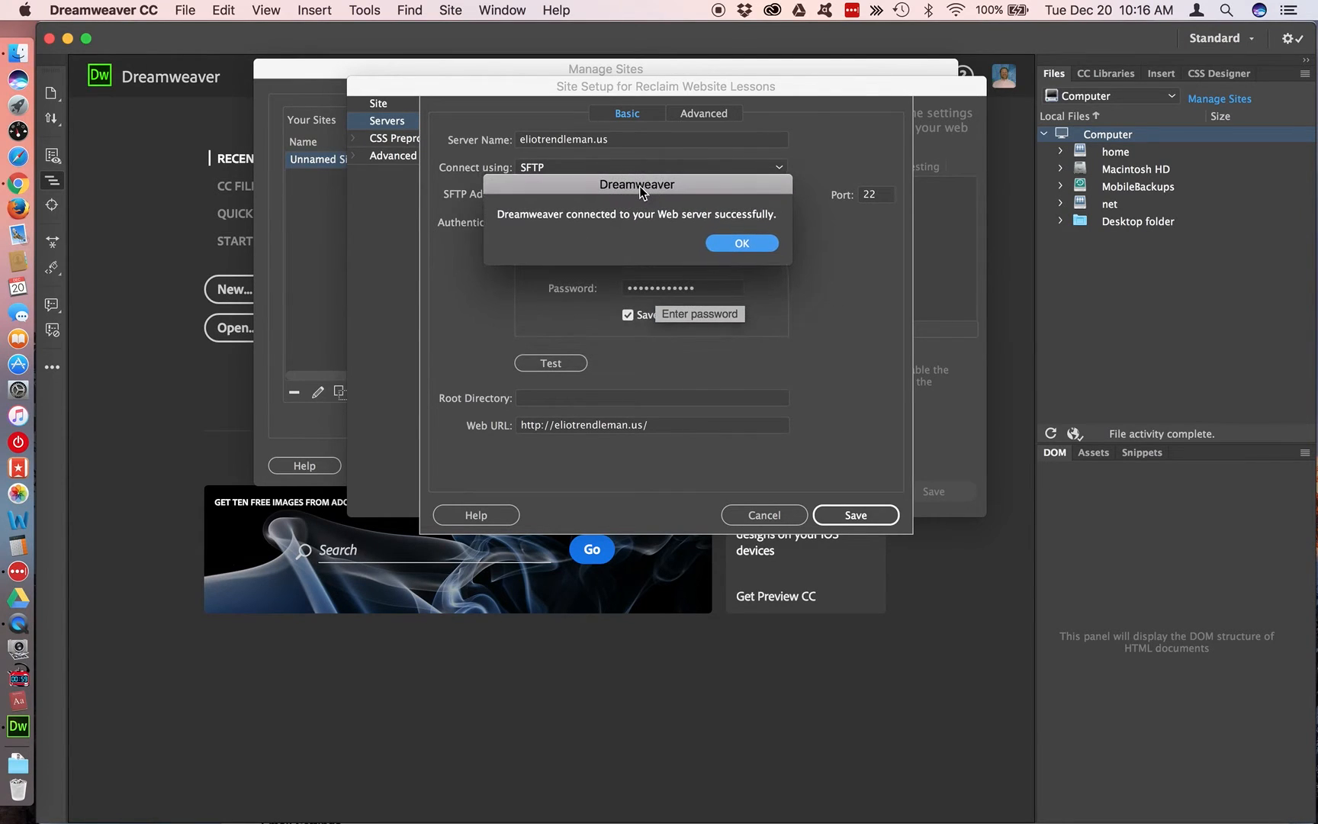
click(748, 247)
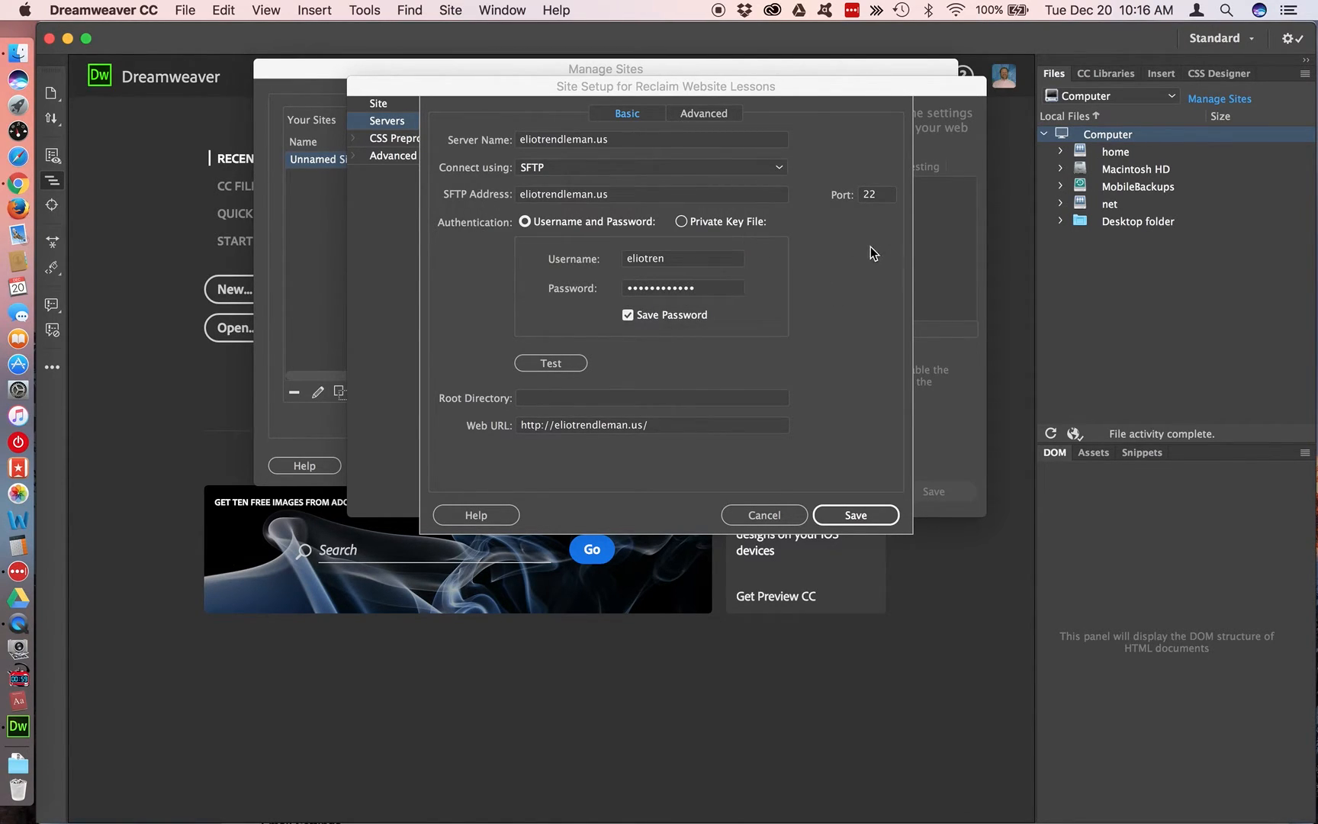
Set the server's root directory to the public_html path copied from item e under Lesson 2 in the Chrome document
click(557, 398)
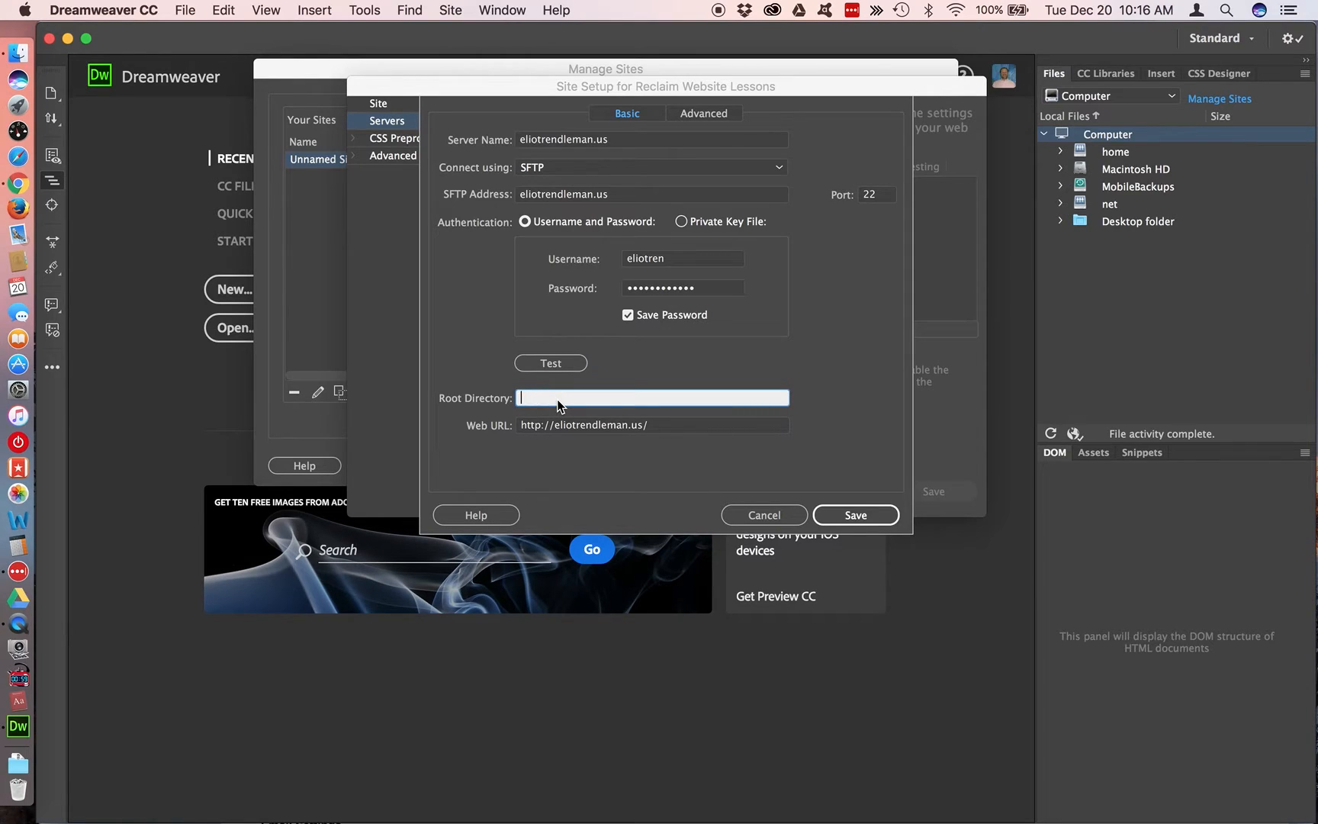
key(super+Tab)
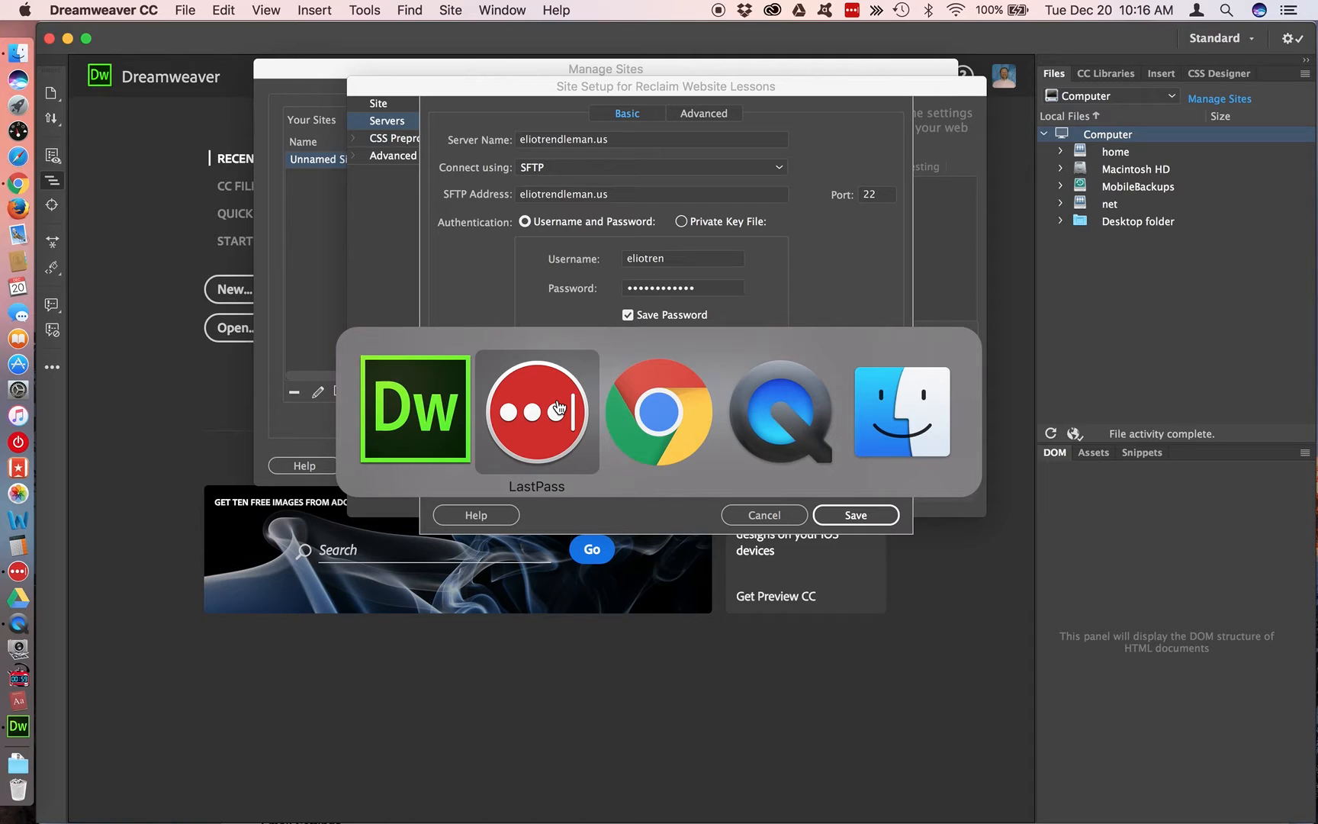
key(super+Tab)
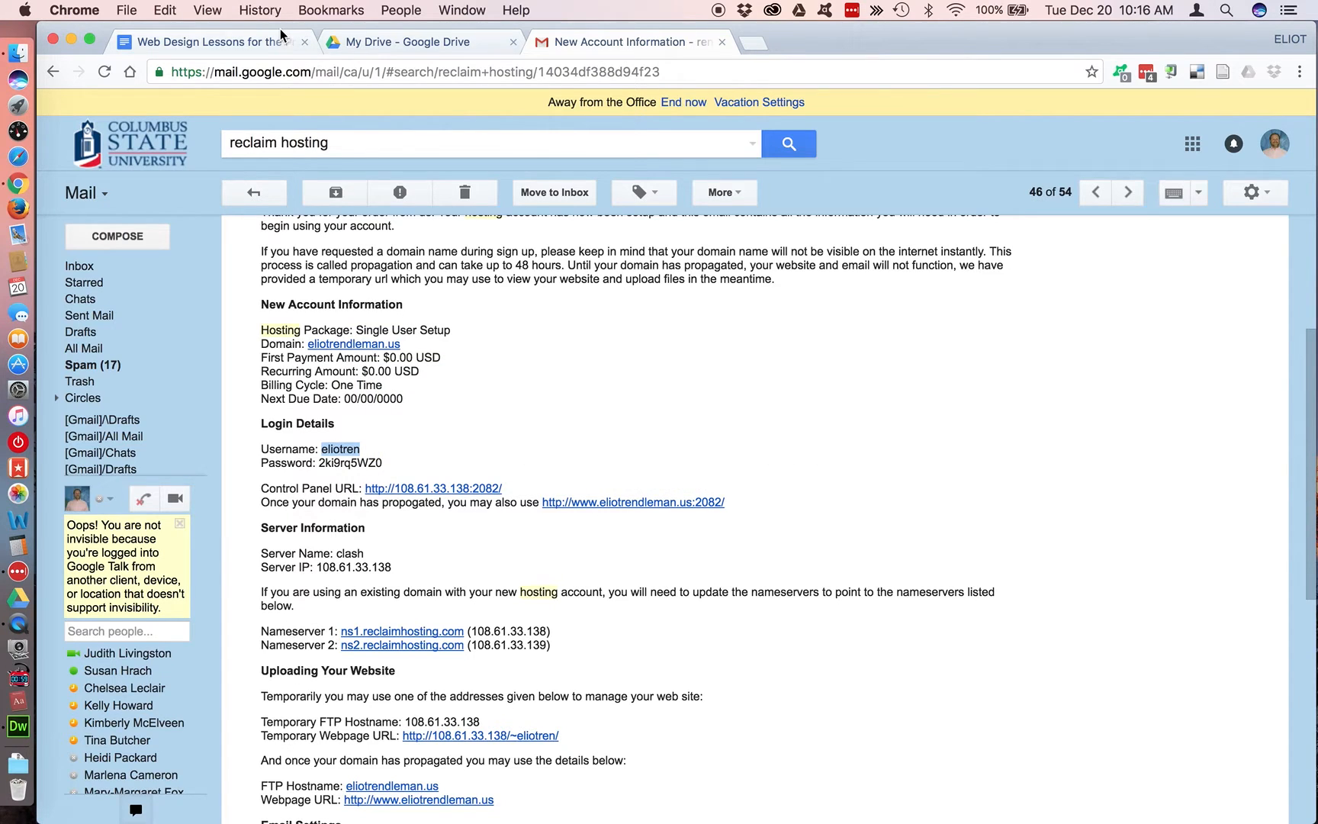
click(272, 41)
click(668, 402)
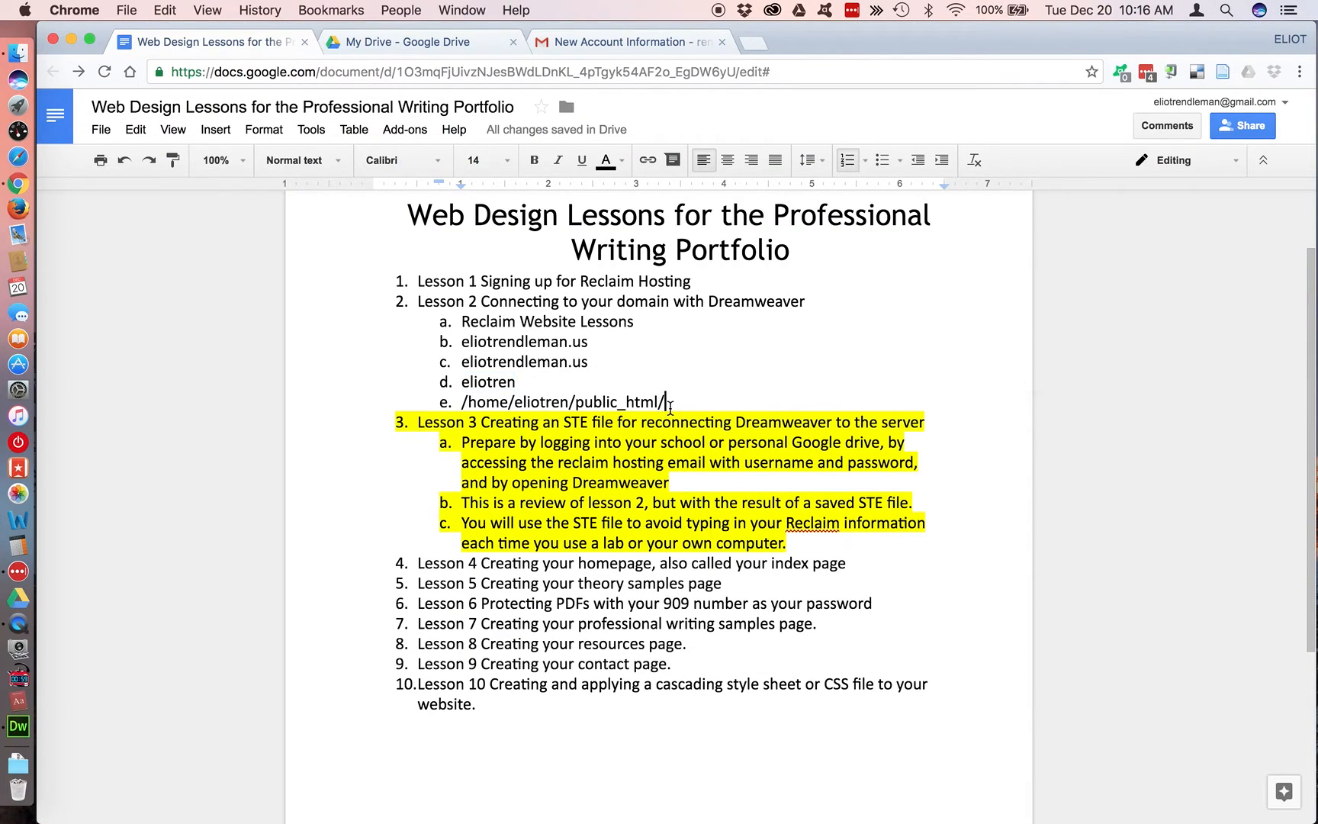
drag(668, 402, 460, 404)
key(super+Tab)
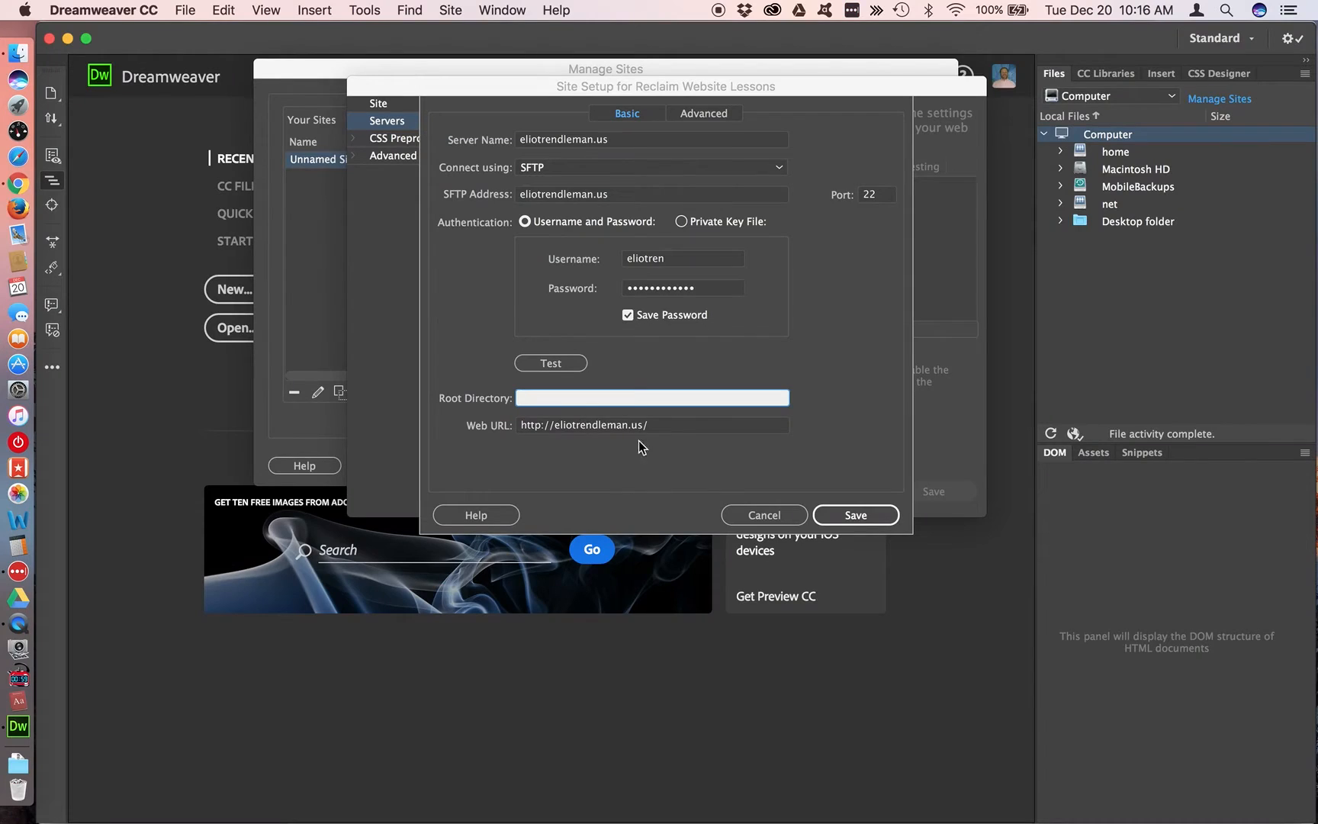
key(super+v)
Compare the username inside the root directory path with the server's login username
double_click(578, 397)
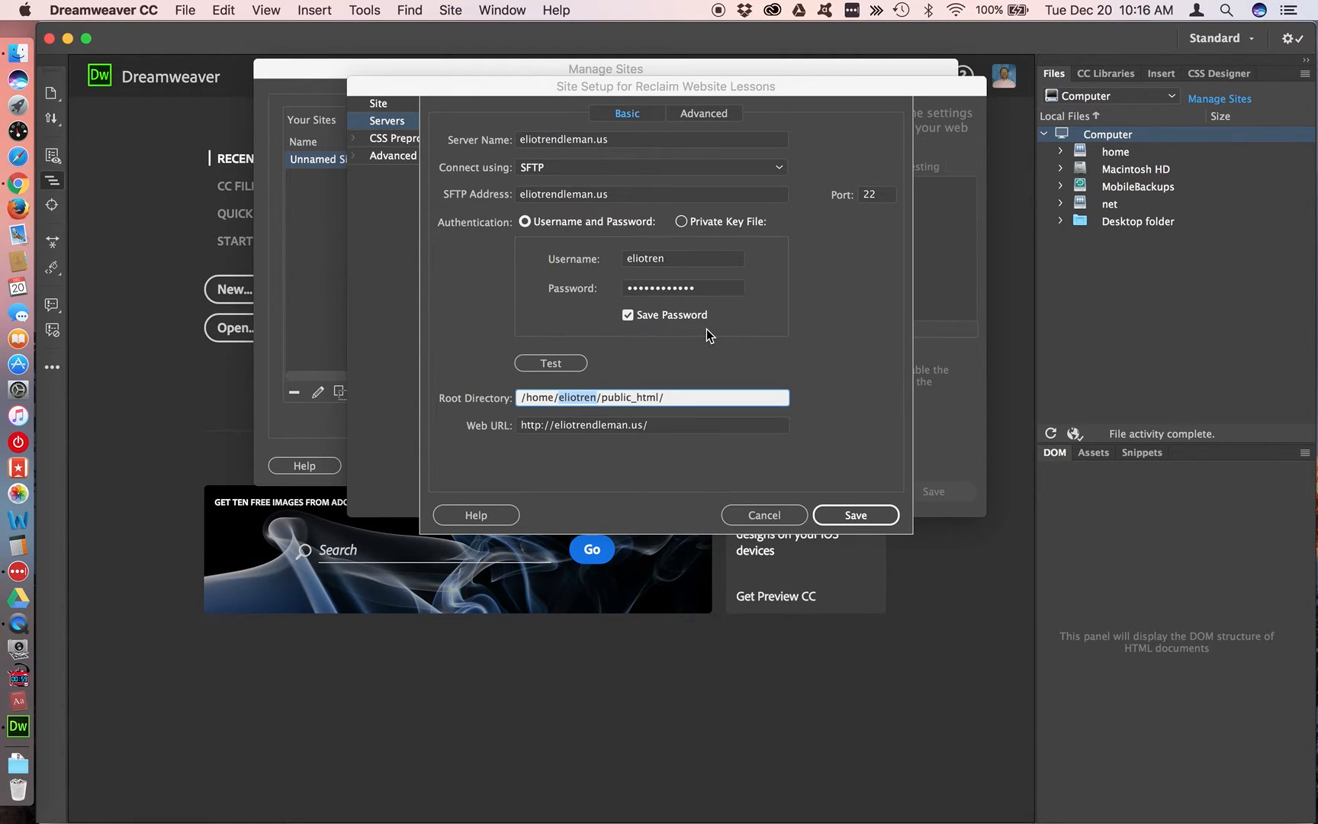
double_click(648, 258)
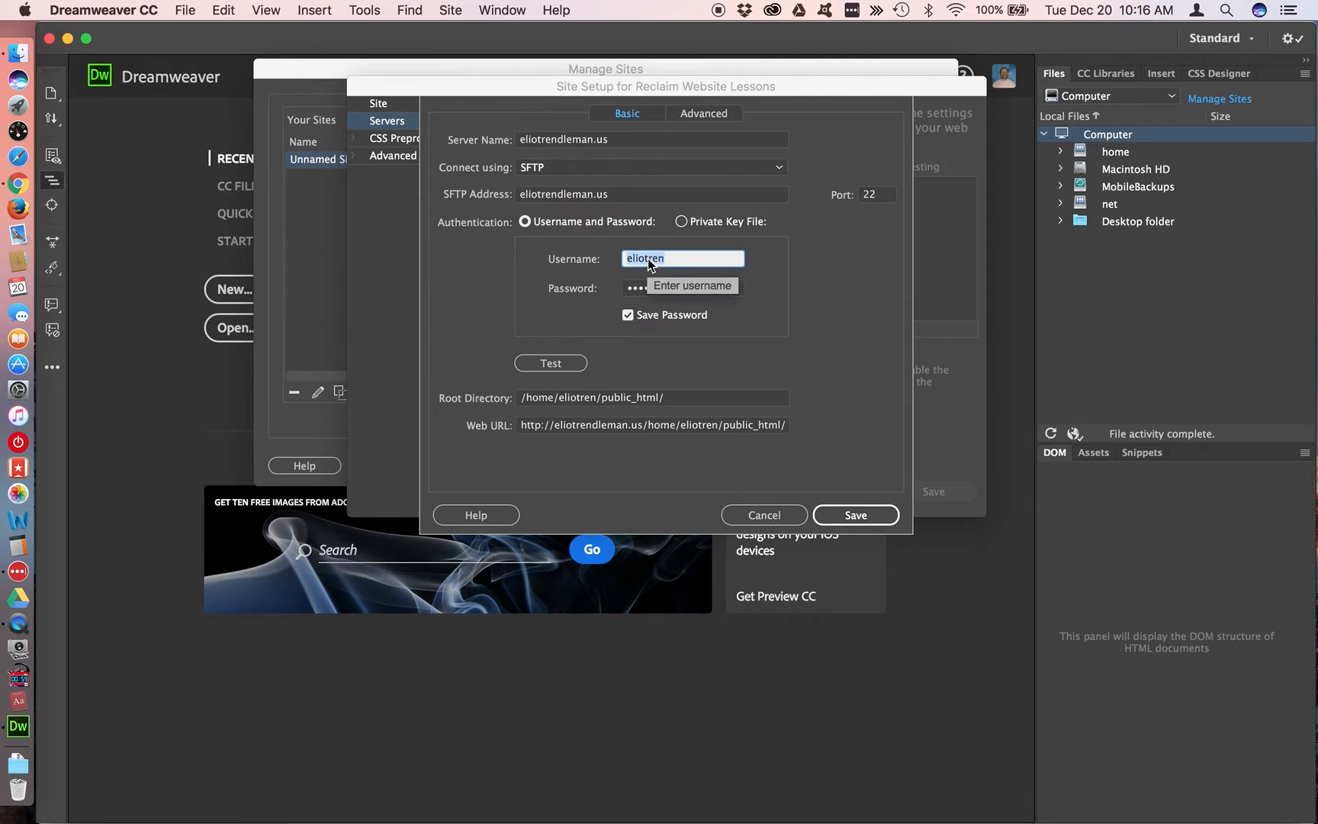
click(675, 397)
key(super+Tab)
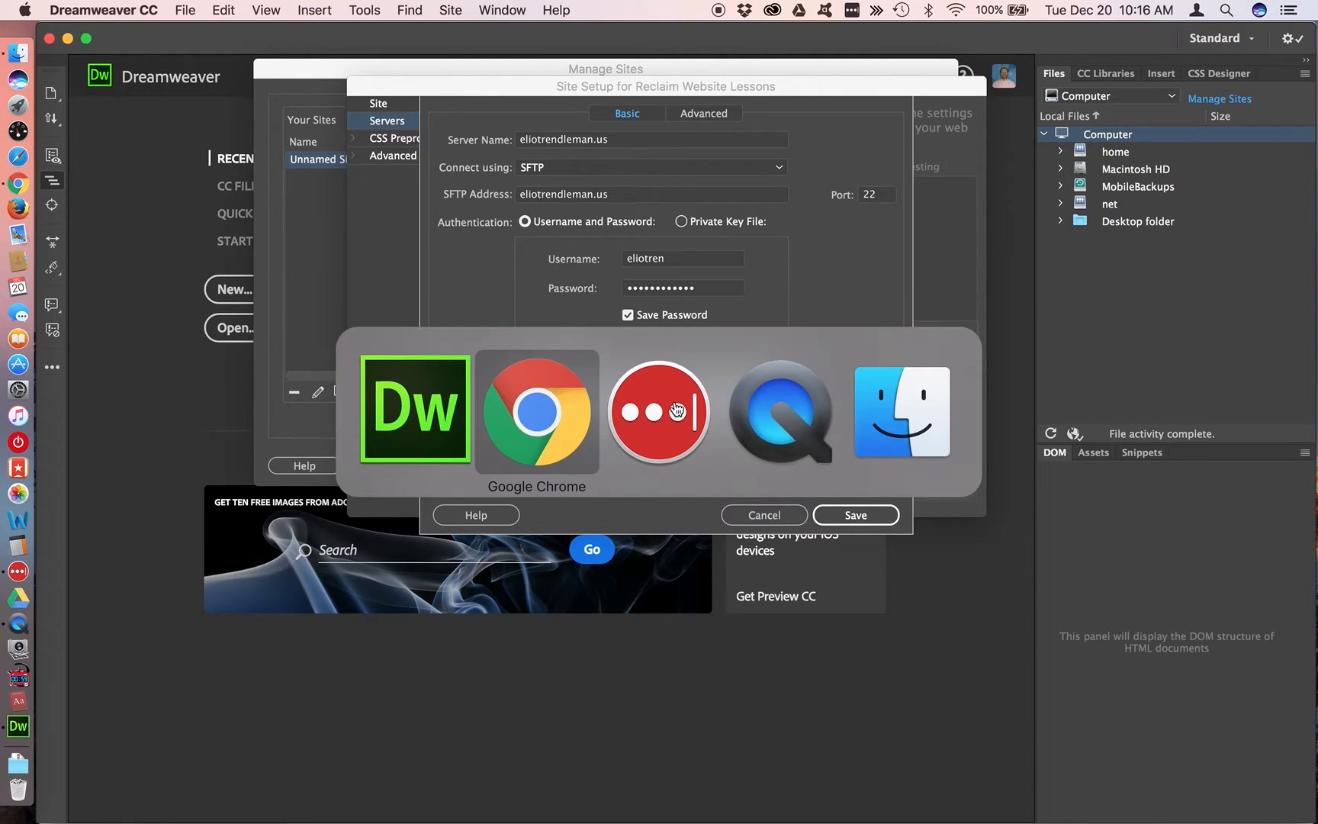
click(689, 398)
key(super+Tab)
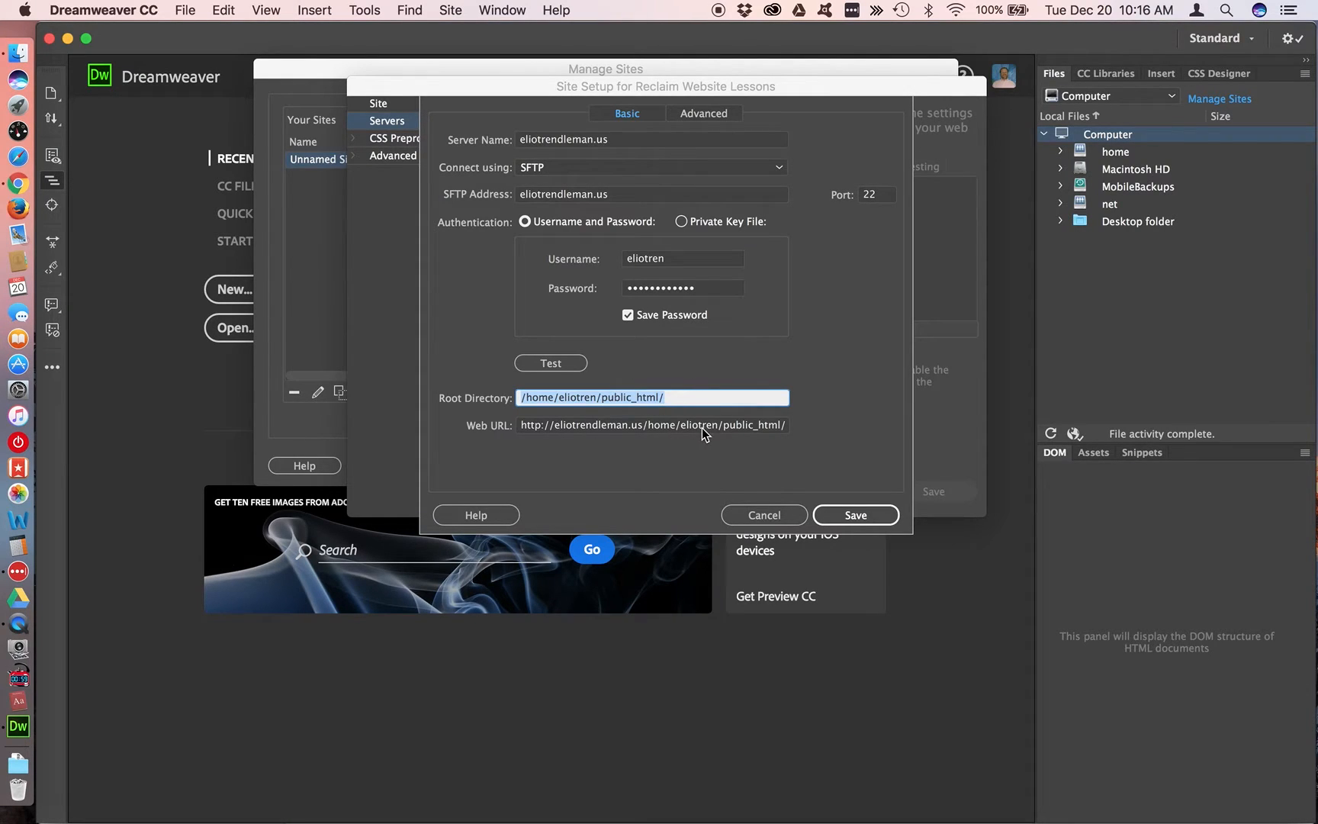
Delete the home directory path from the Web URL so only the domain address remains, and save the server
key(Tab)
click(645, 424)
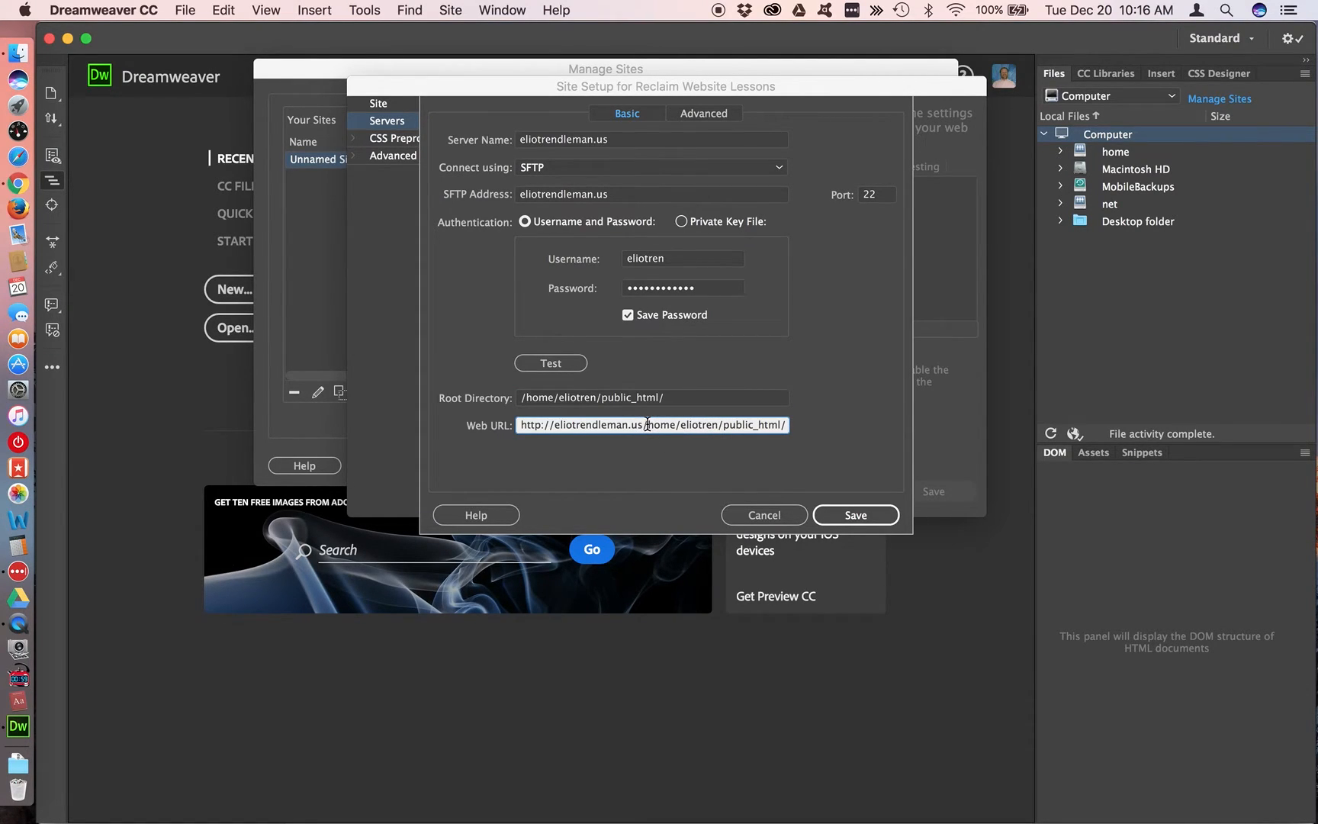
drag(647, 425, 787, 425)
key(BackSpace)
click(863, 518)
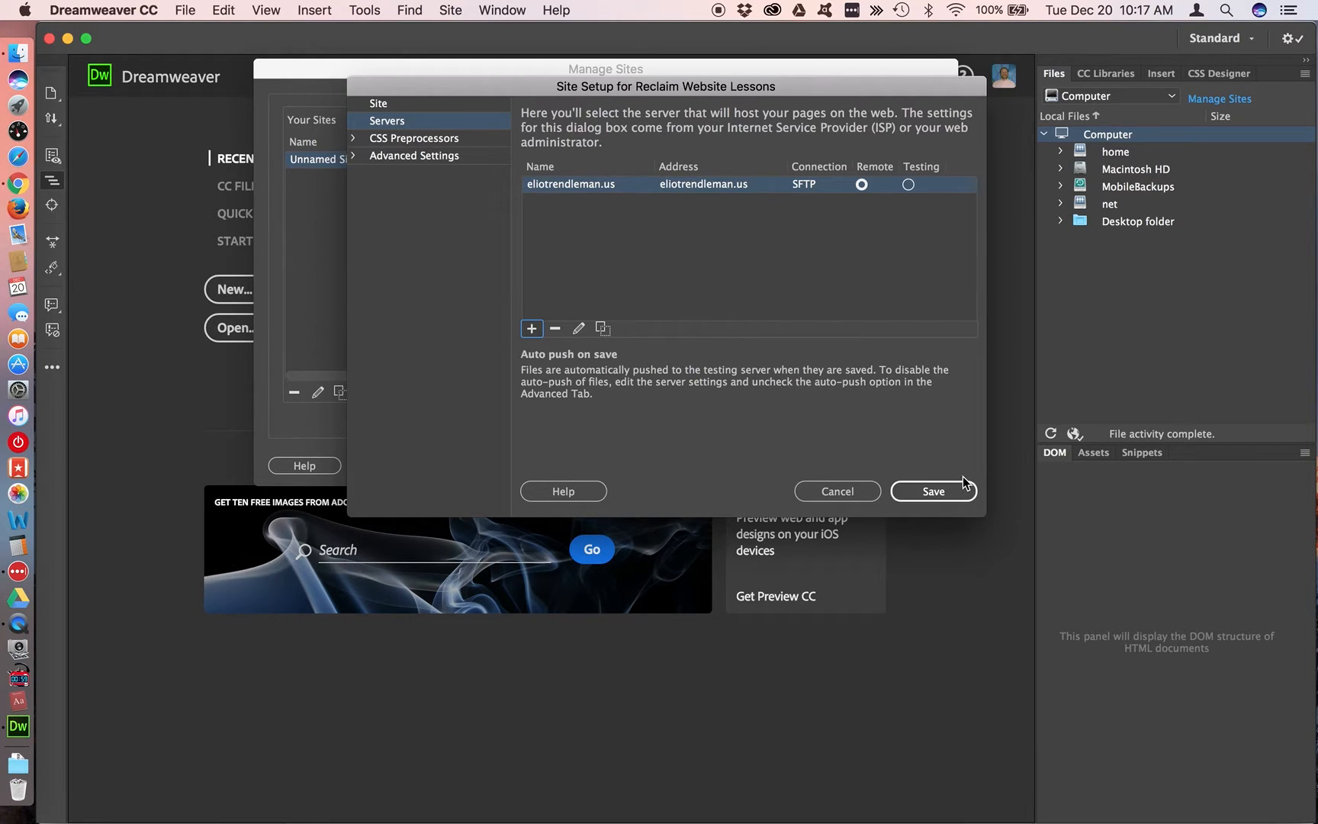
Review the site name and local site folder, and save the Reclaim Website Lessons site
click(426, 103)
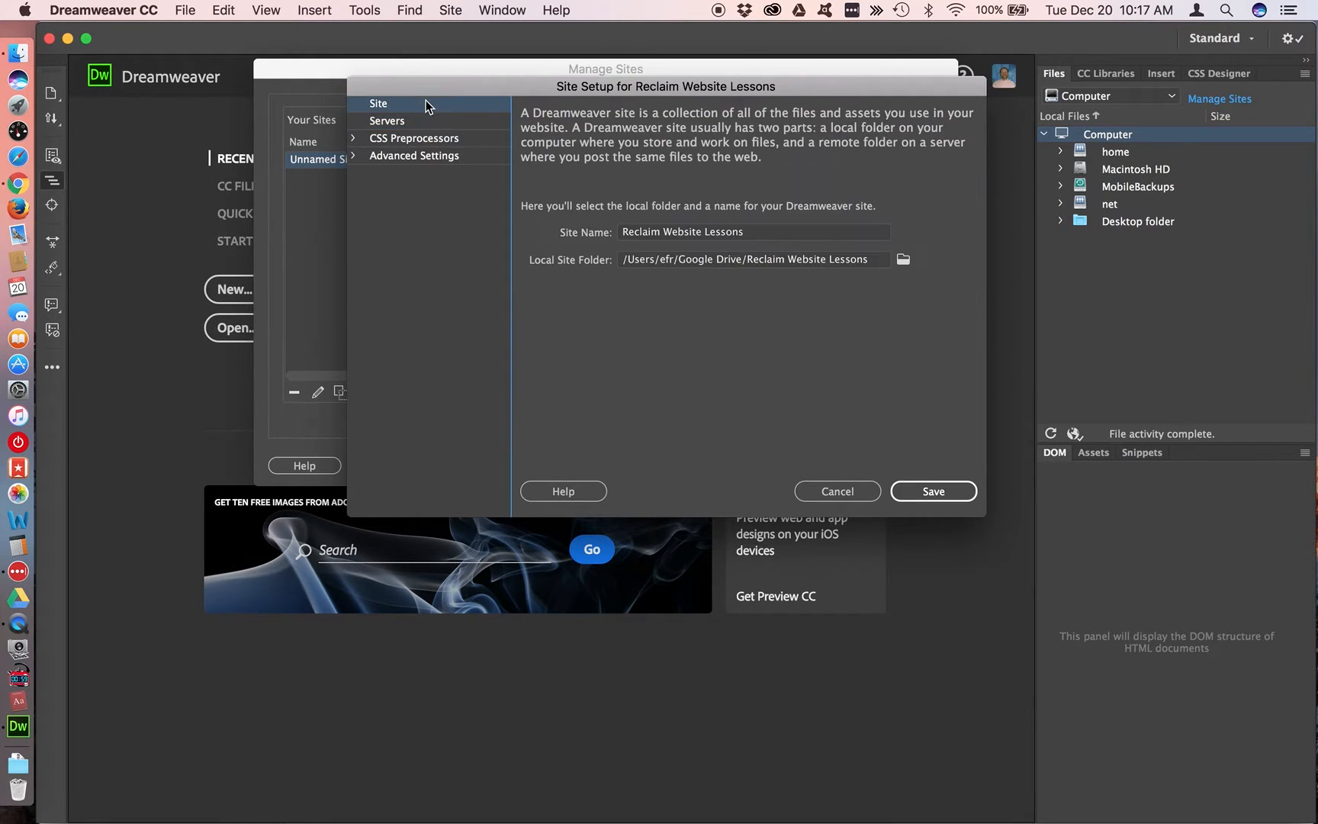
click(702, 229)
triple_click(694, 232)
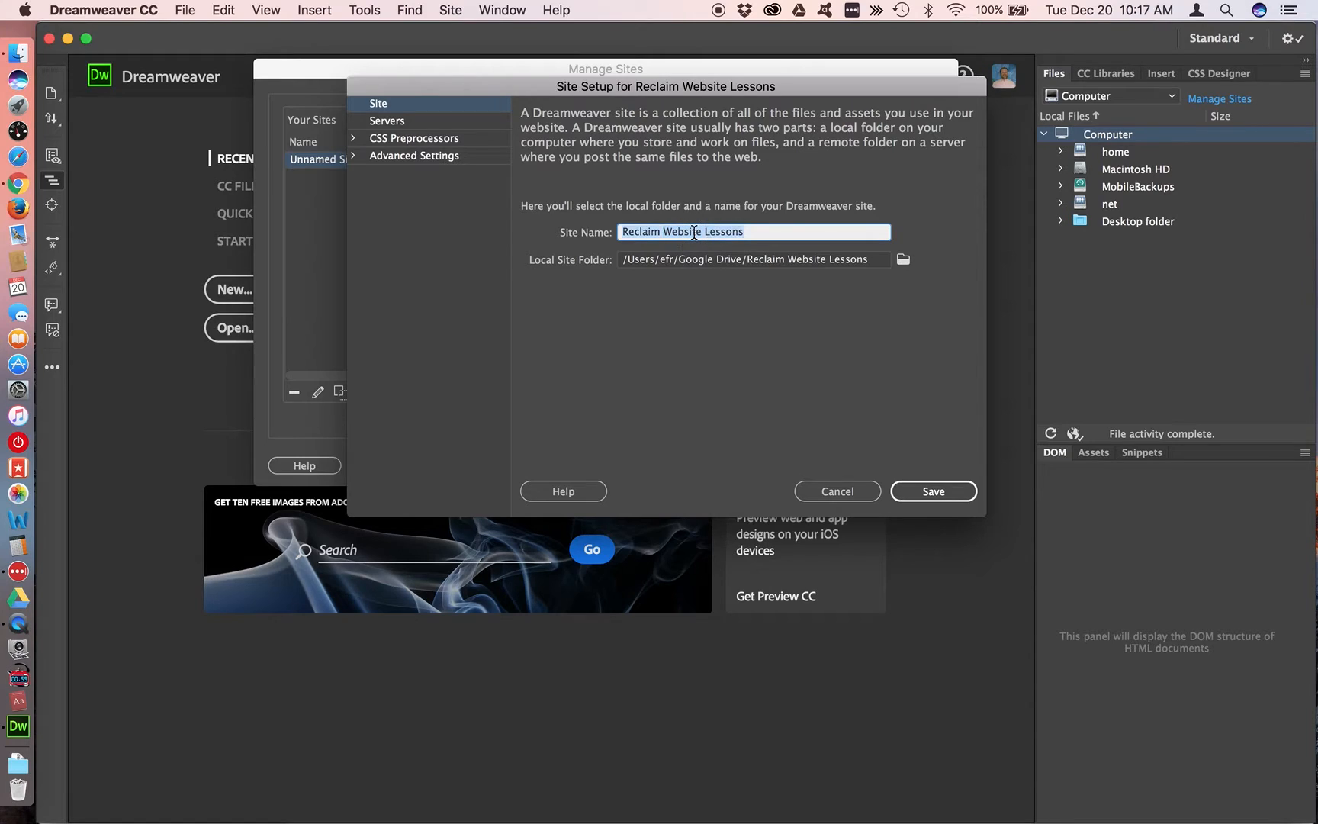
key(Tab)
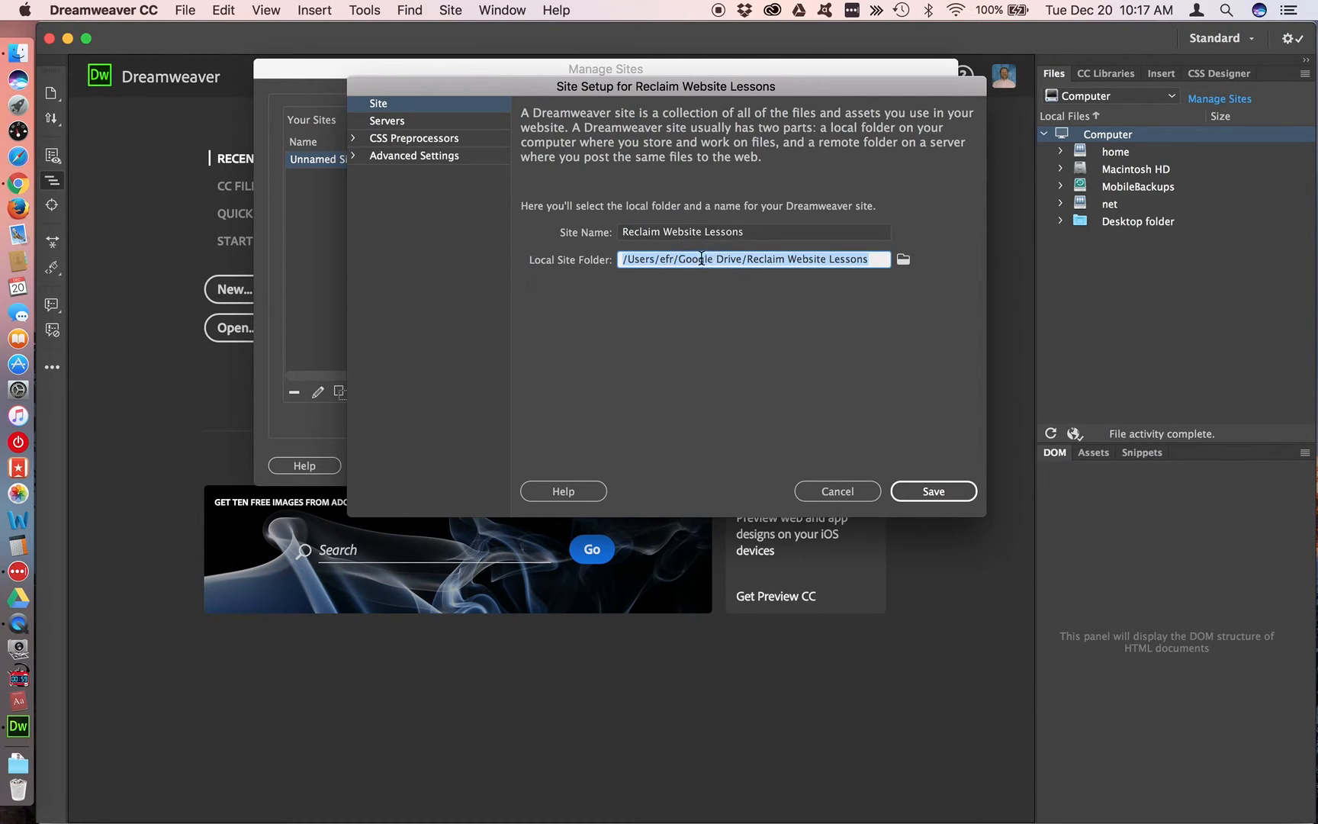
click(940, 492)
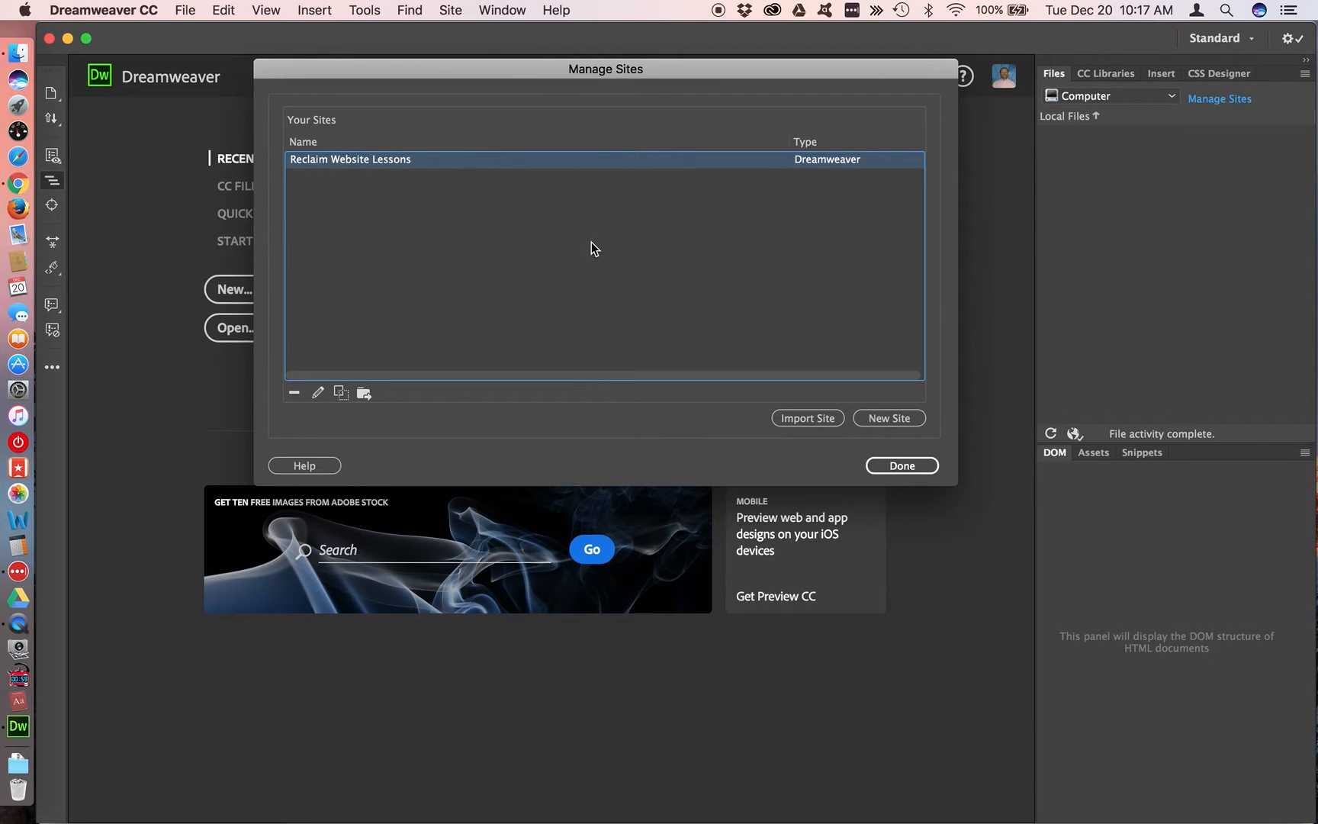
Export the site with the option to back up its settings as Reclaim Website Lessons.ste on the Desktop, and finish managing sites
click(363, 393)
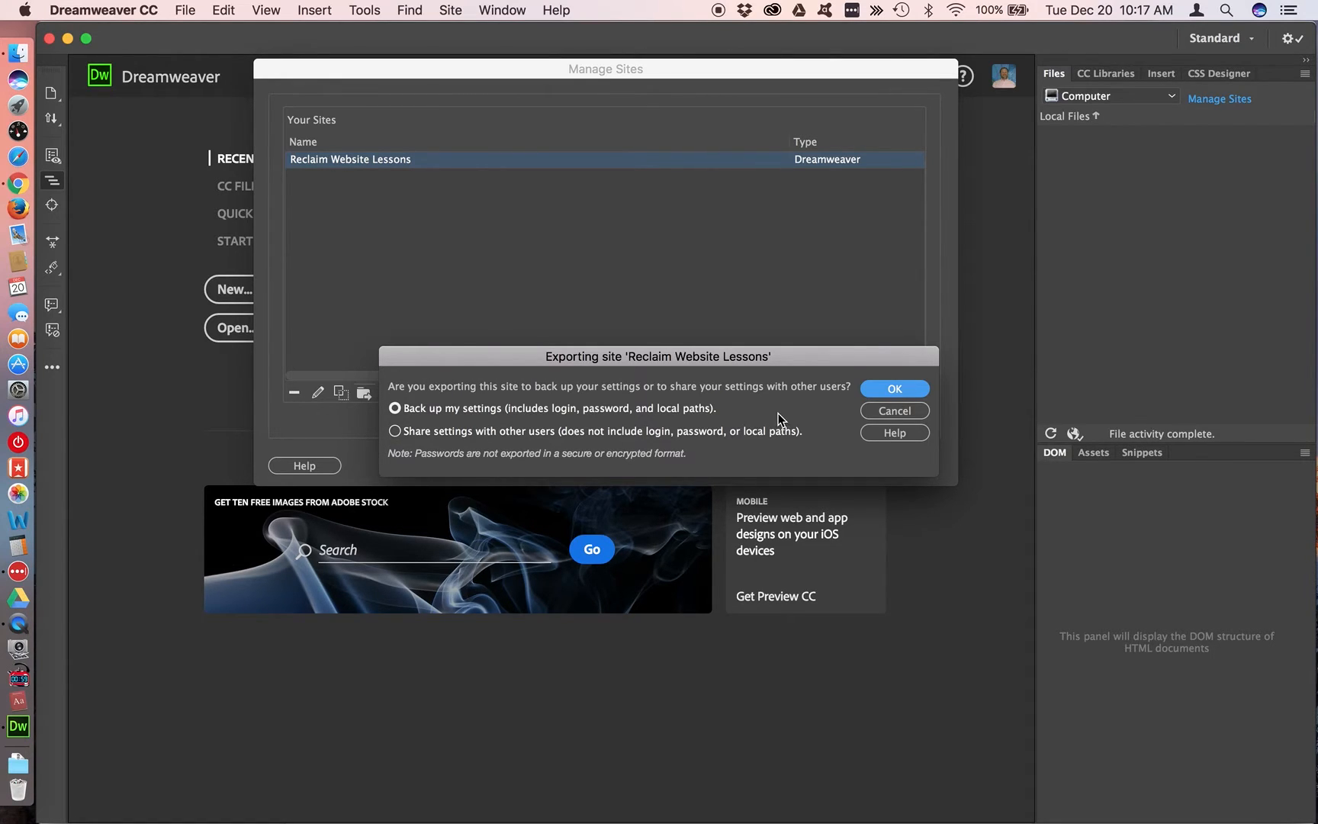
drag(661, 357, 630, 262)
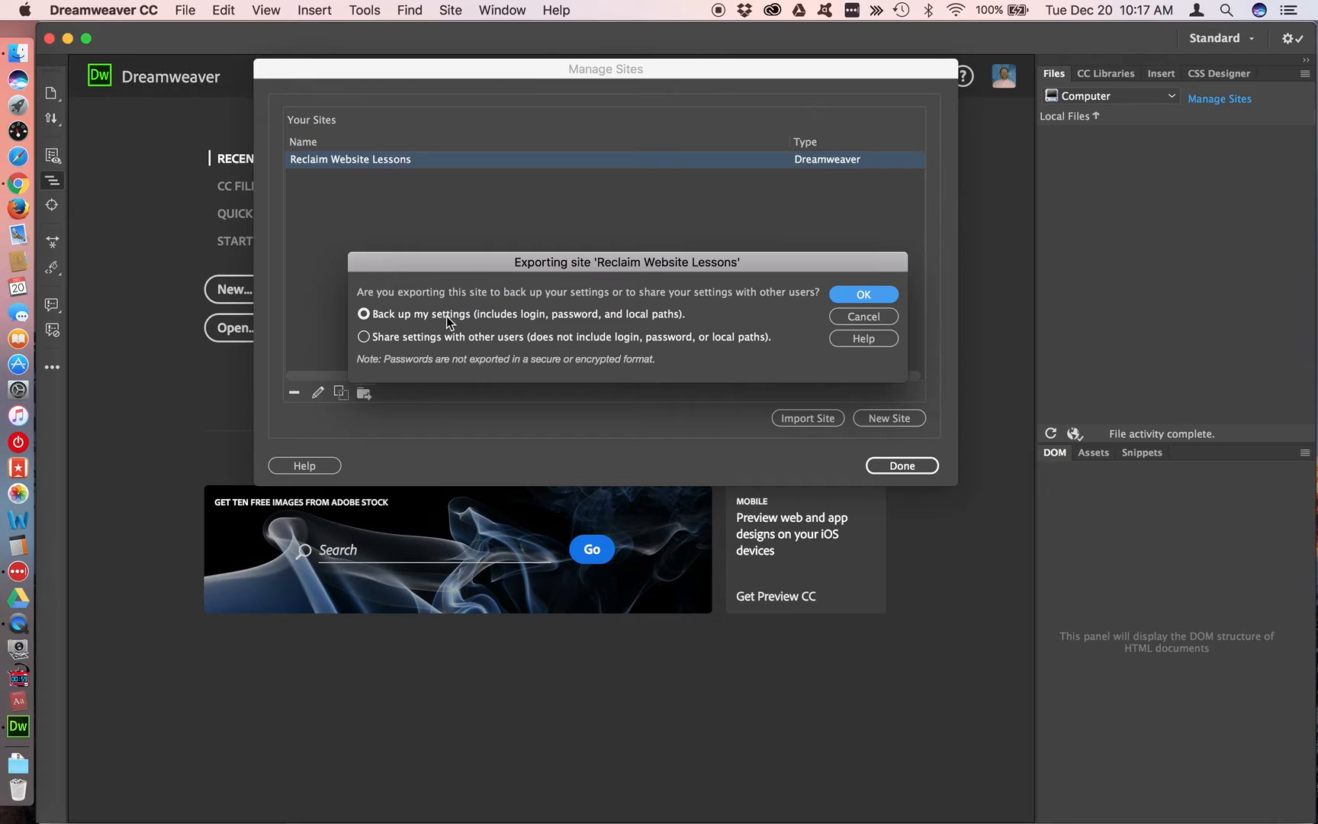
click(862, 298)
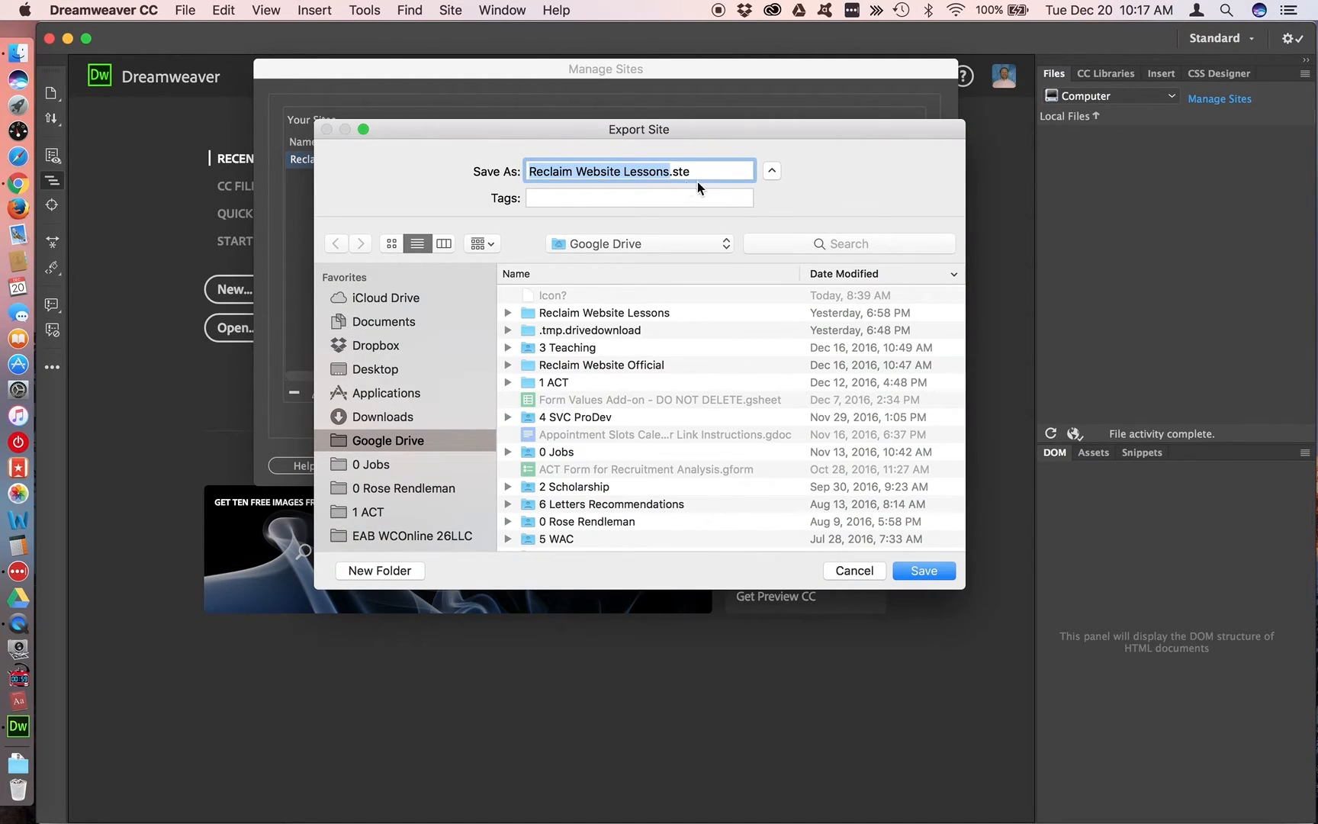
double_click(680, 171)
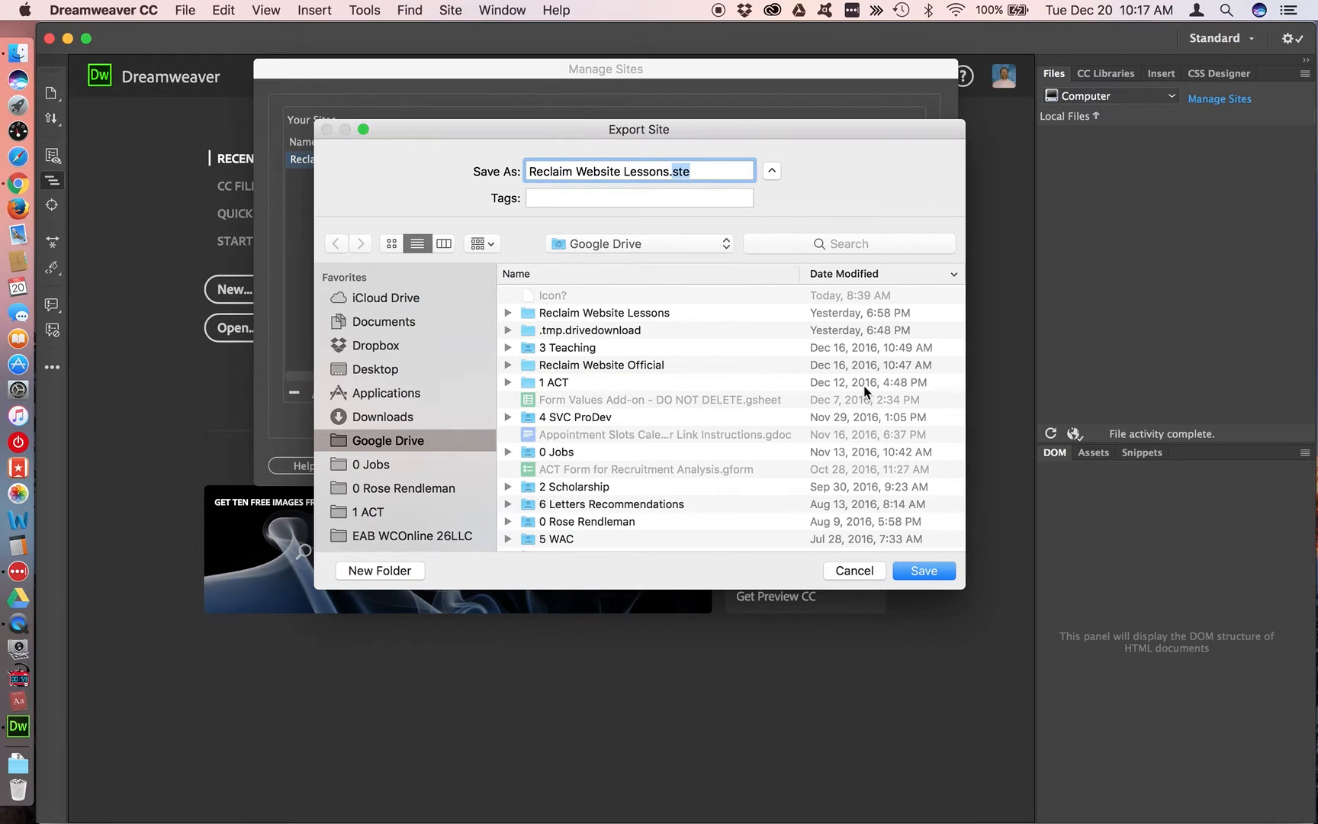
click(377, 370)
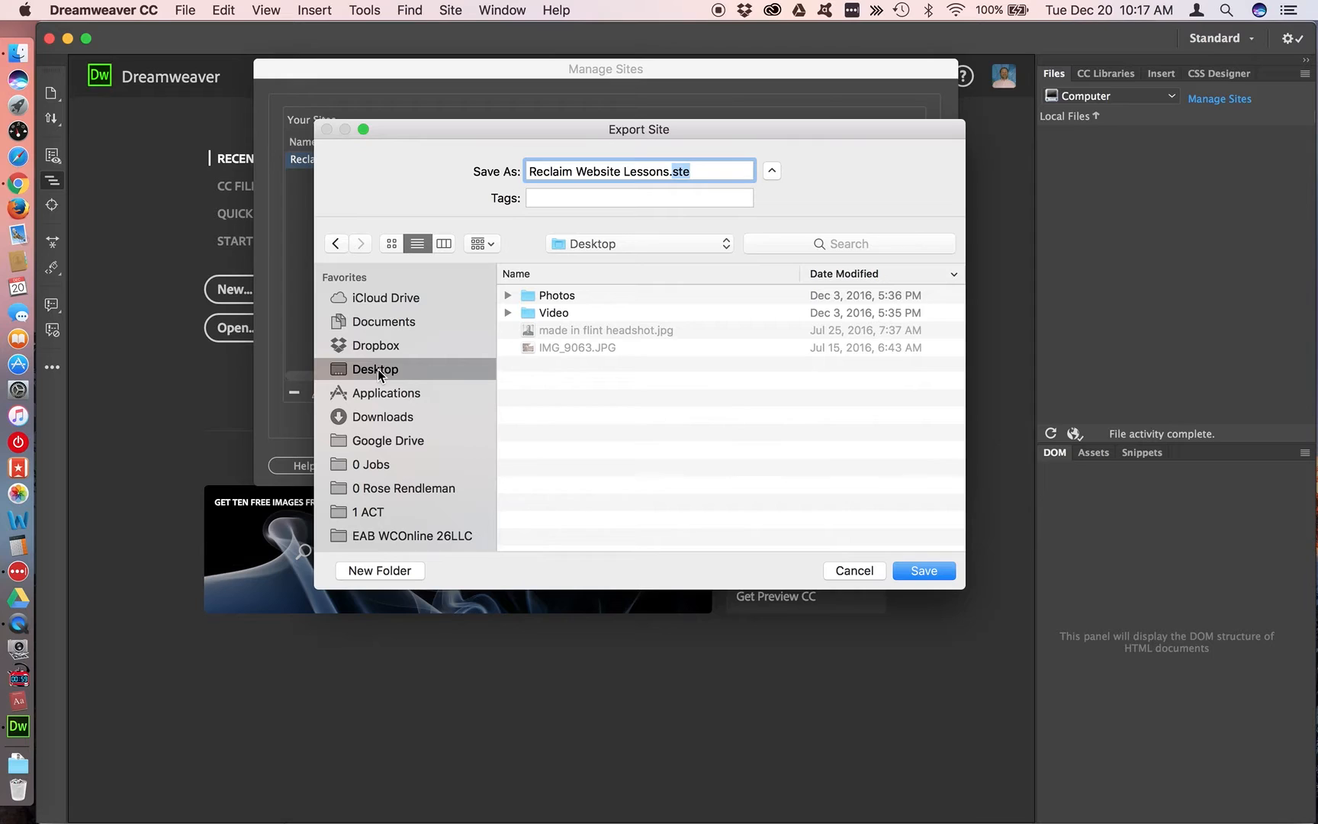
click(926, 572)
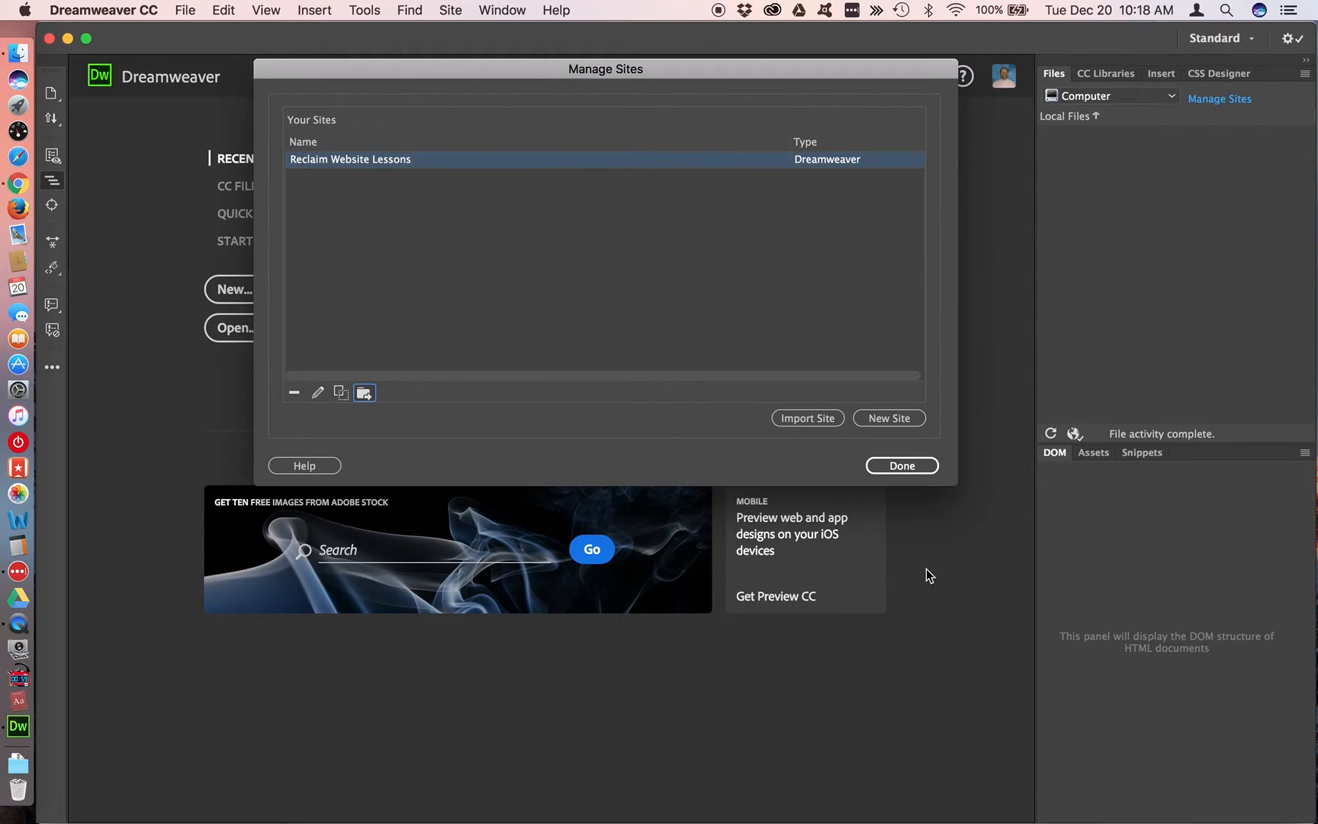
click(892, 467)
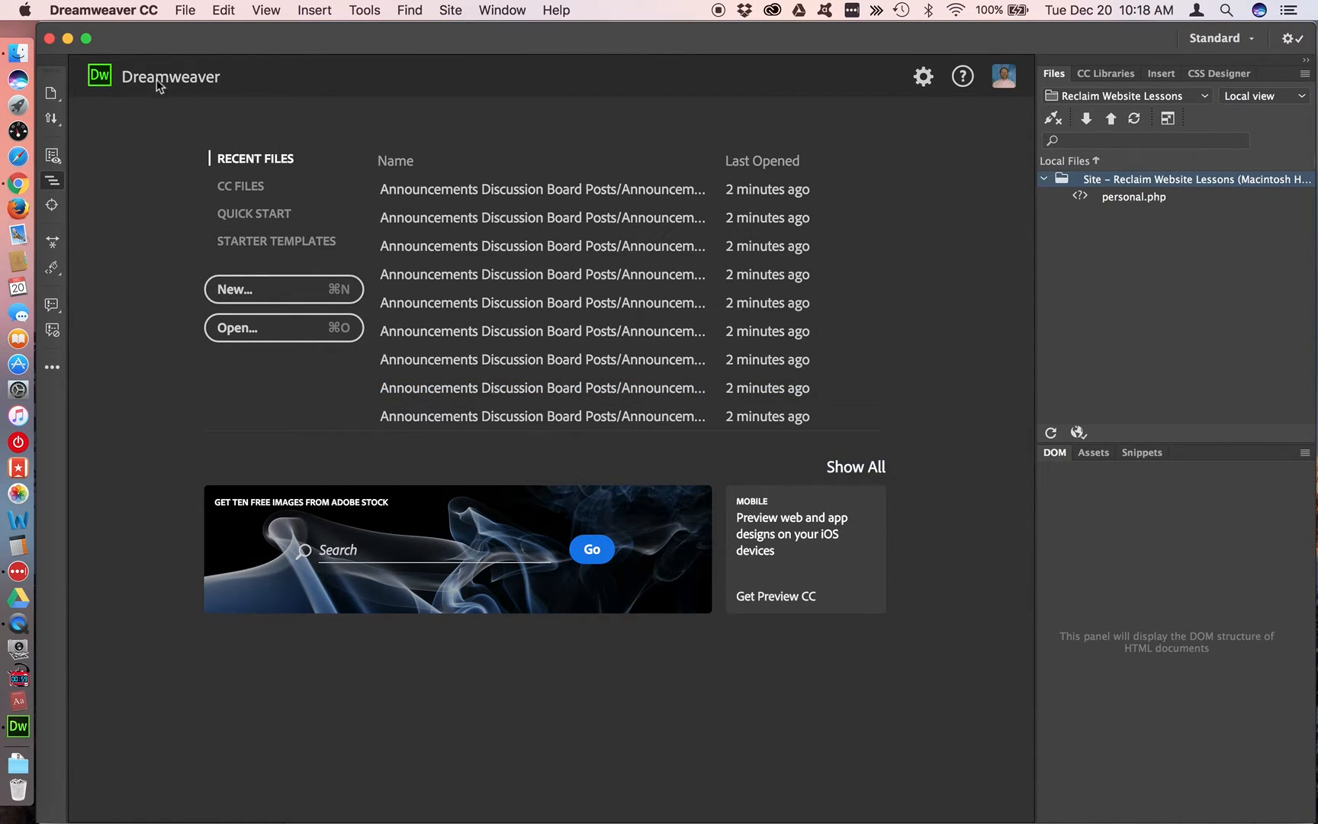
Switch to Finder and select the exported Reclaim Website Lessons.ste file on the Desktop
click(19, 52)
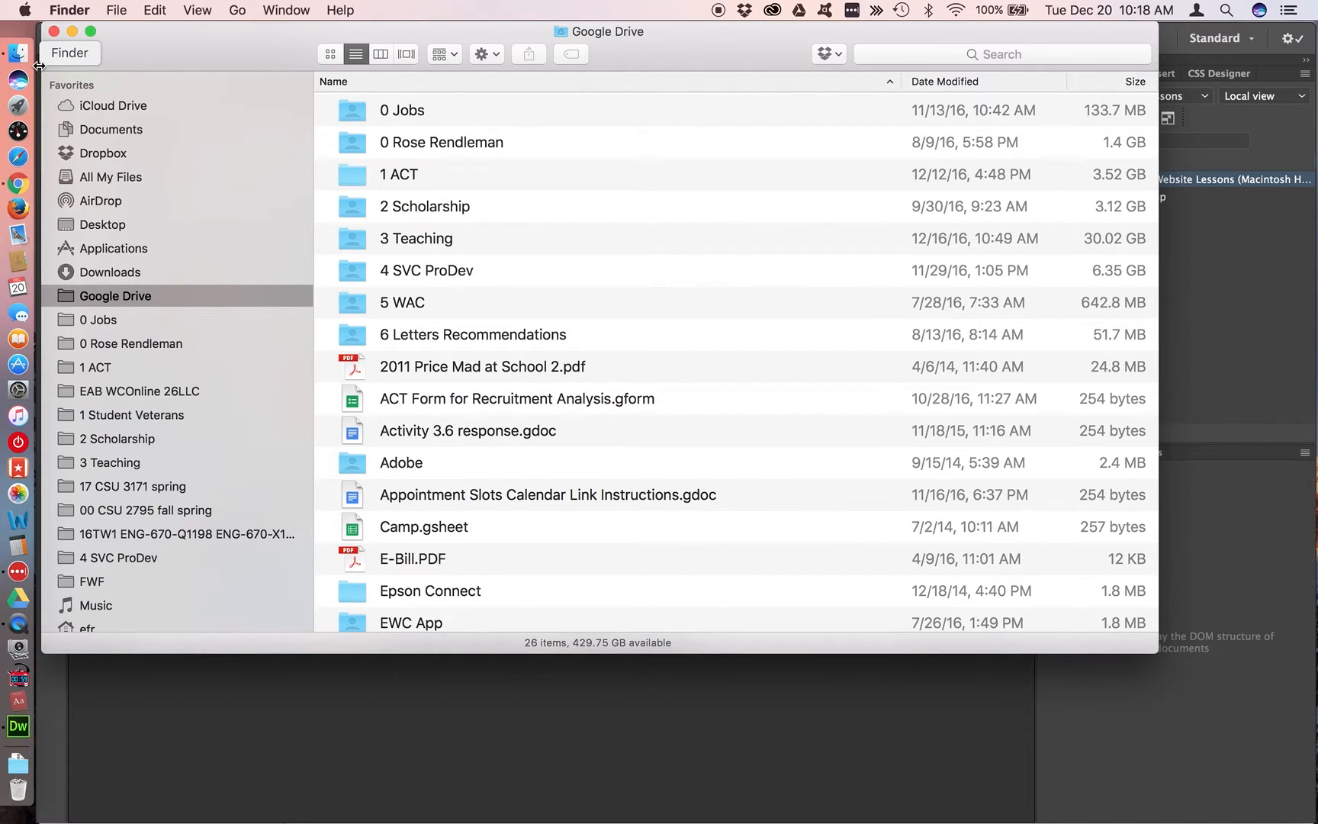
click(107, 228)
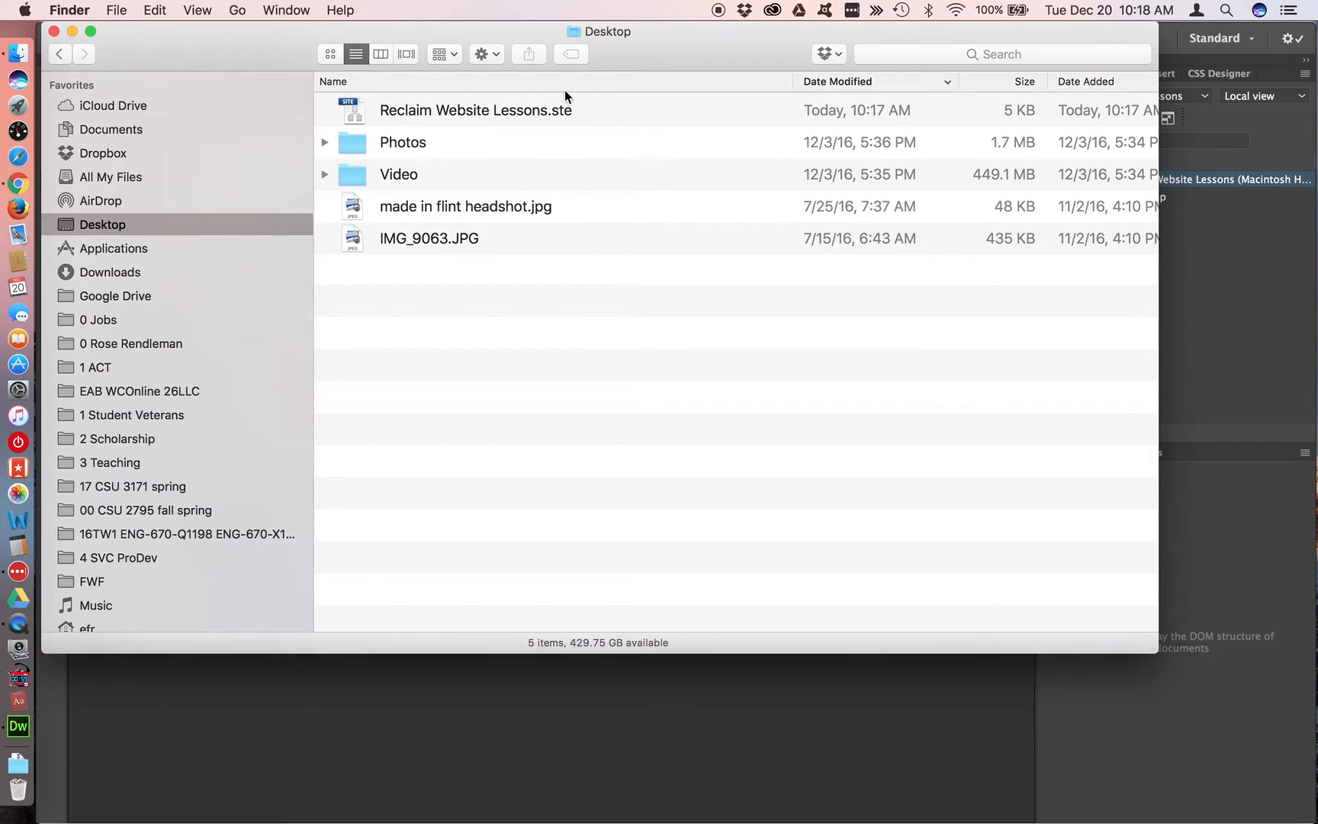
click(538, 112)
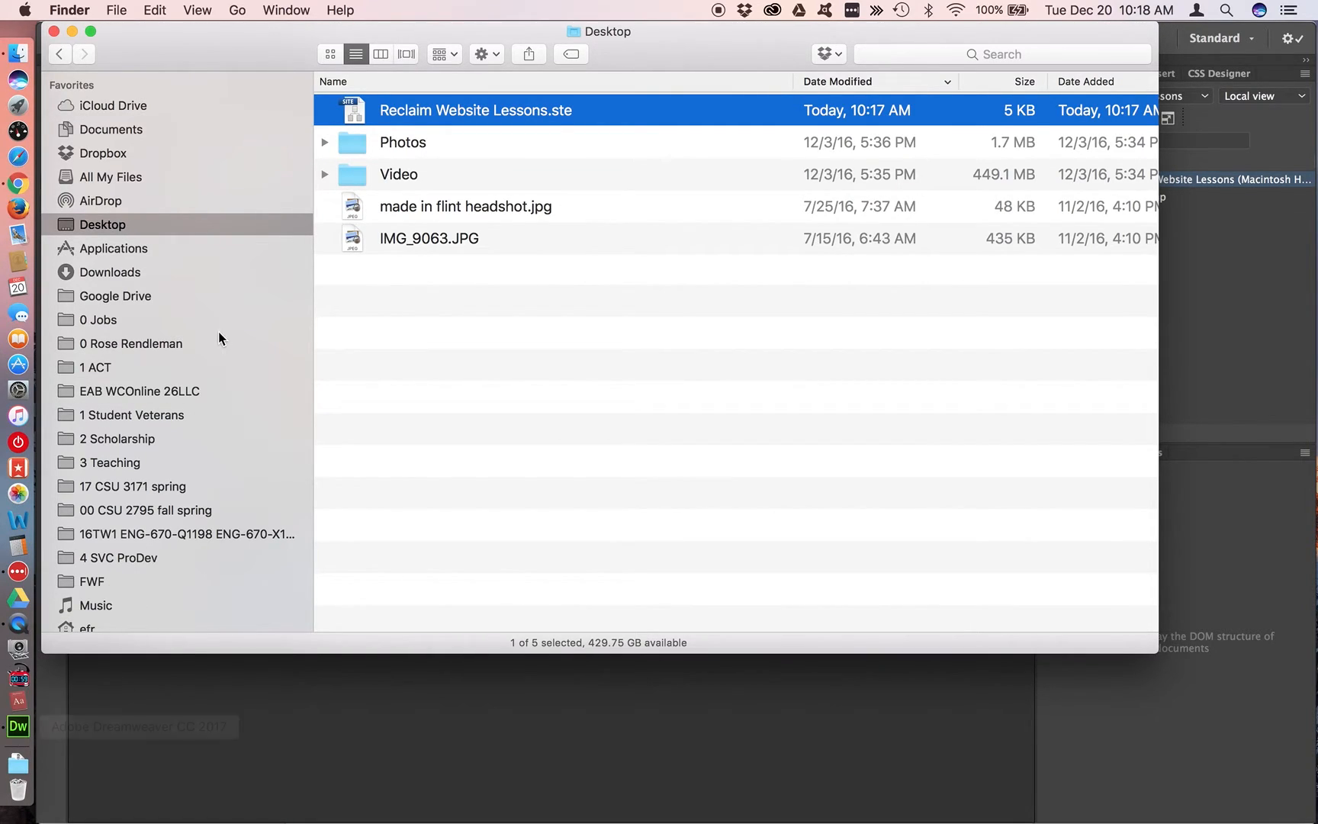
Switch to Google Drive in Chrome and upload Reclaim Website Lessons.ste from the Desktop to My Drive
key(super+Tab)
key(super+Tab)
click(418, 46)
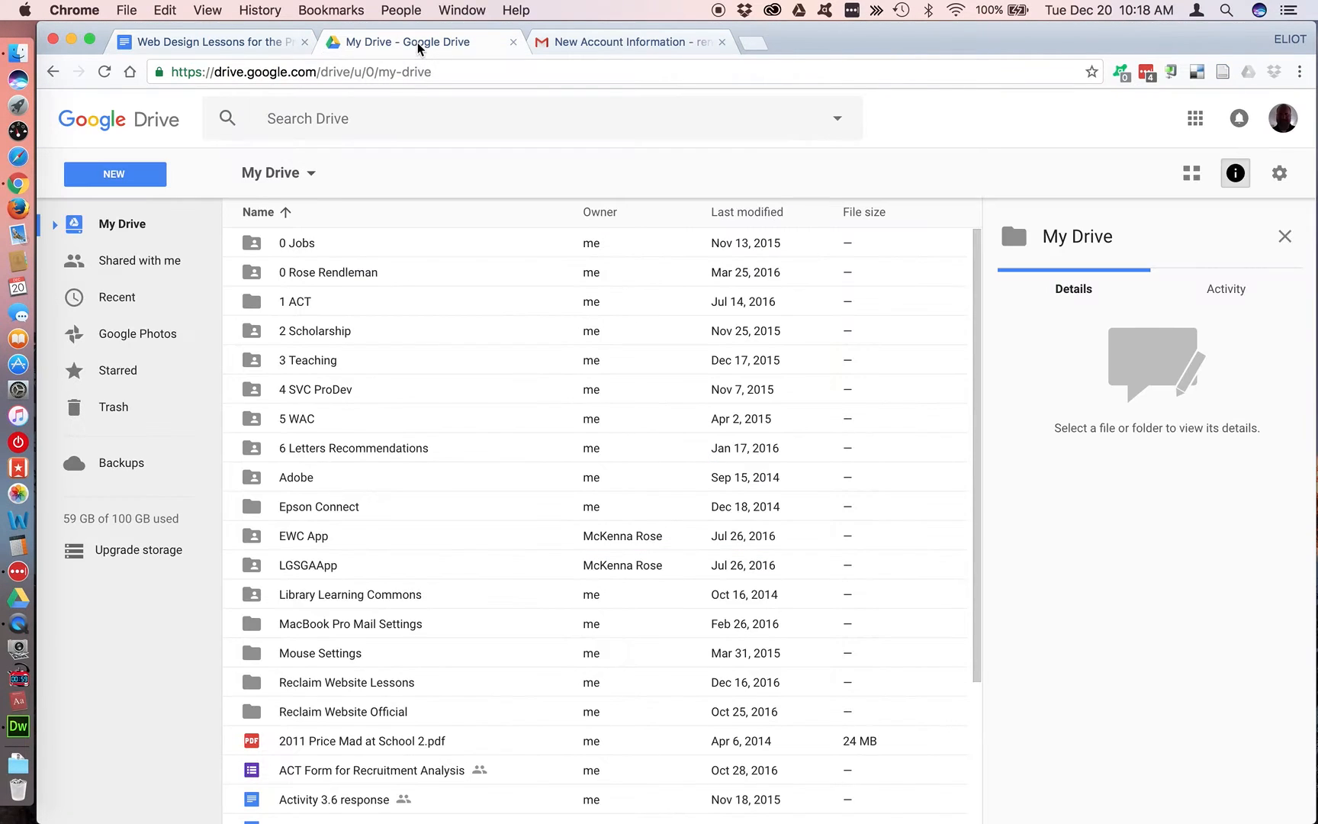
click(135, 180)
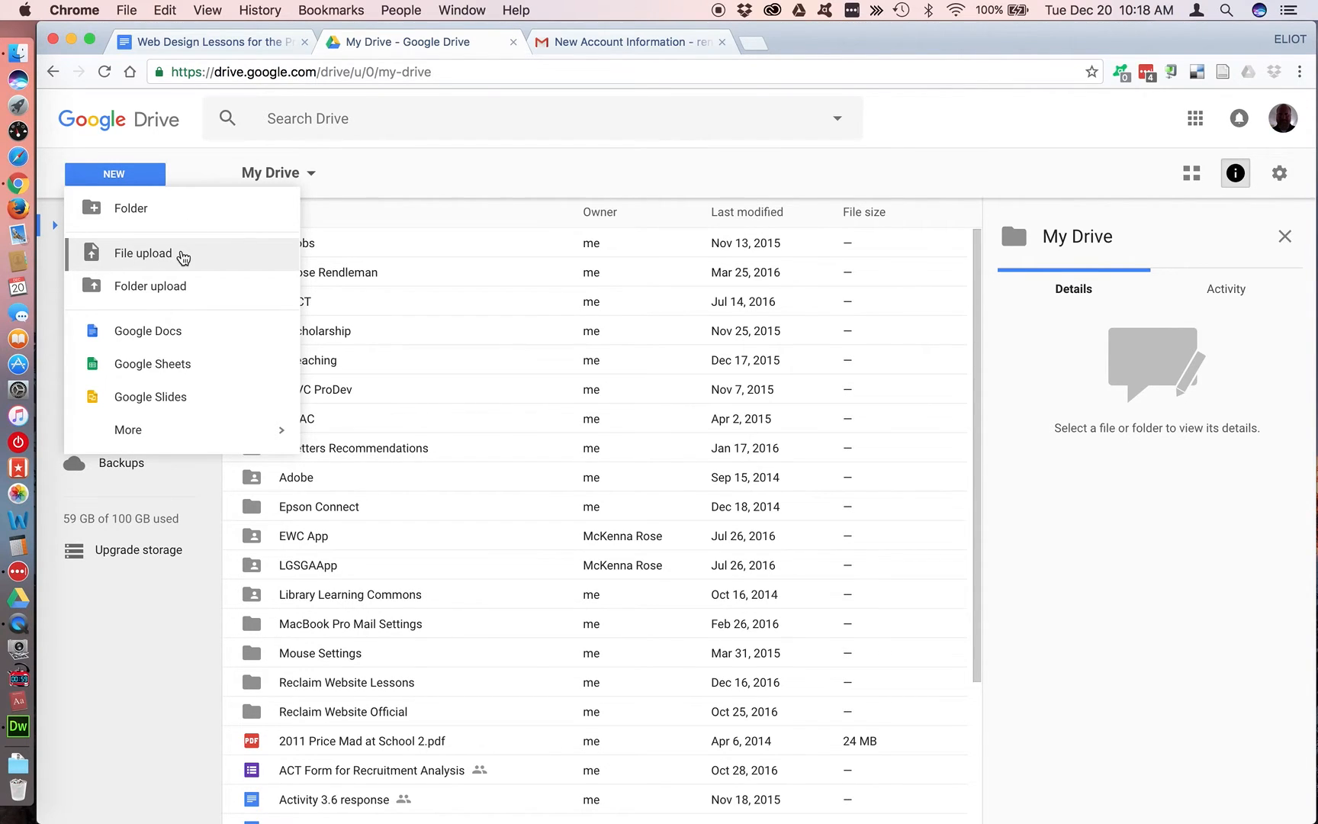
click(184, 255)
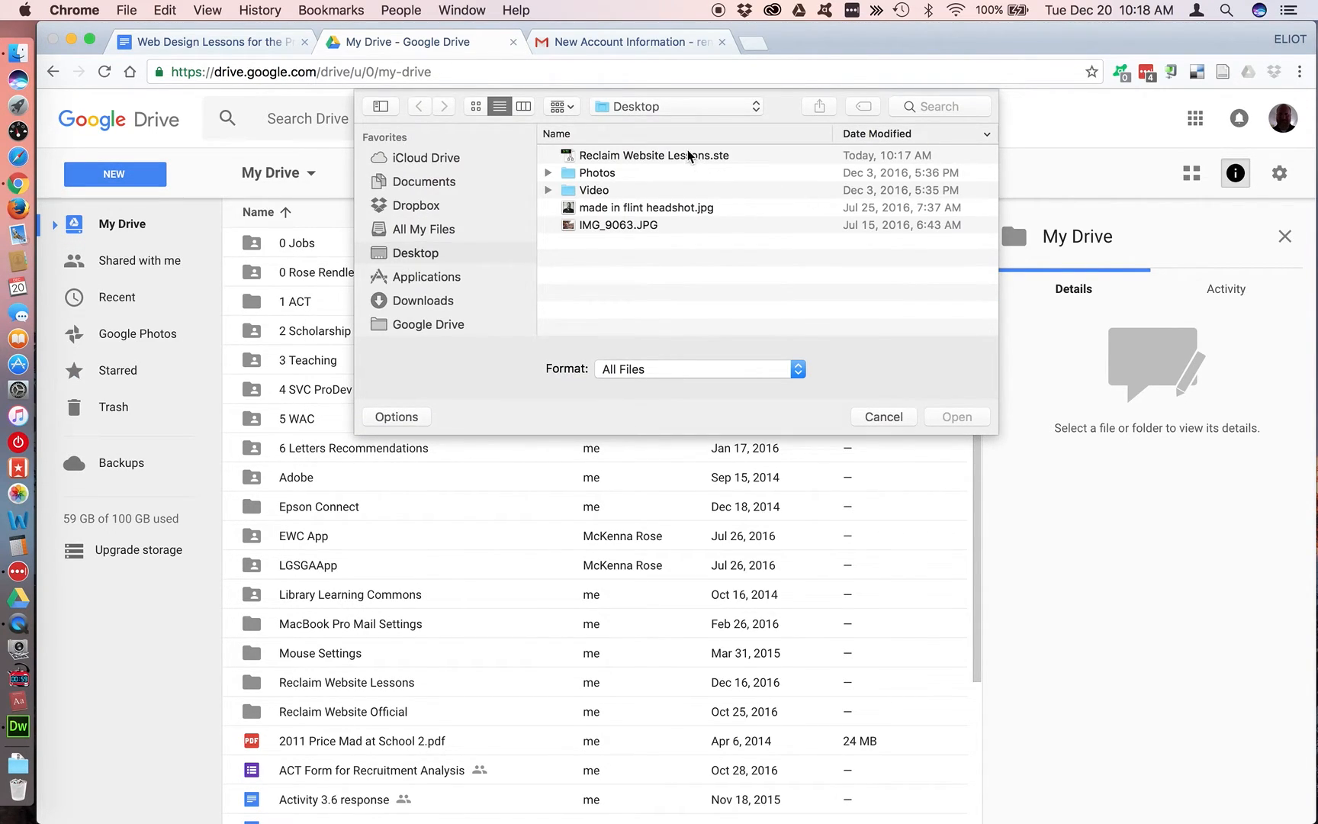
click(687, 156)
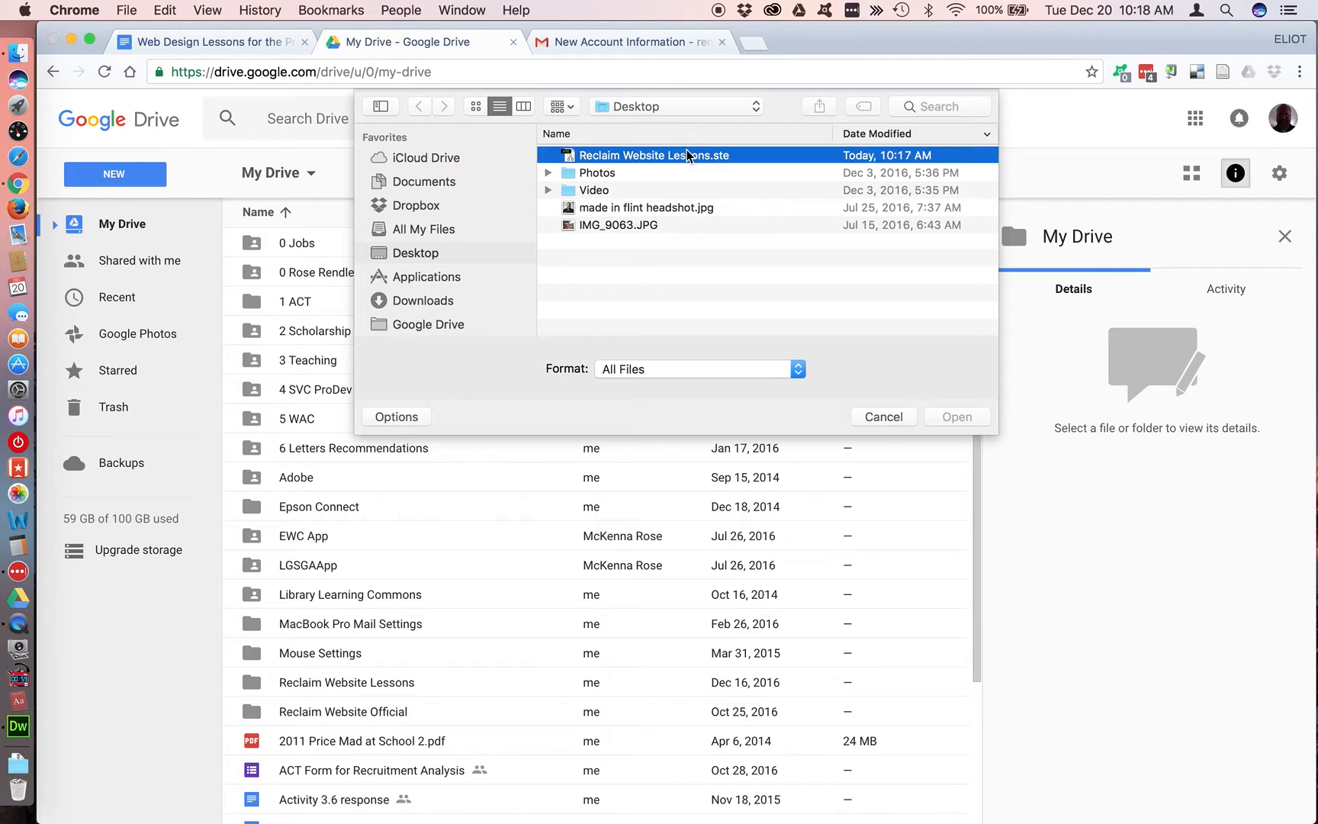
click(656, 107)
click(655, 107)
double_click(725, 156)
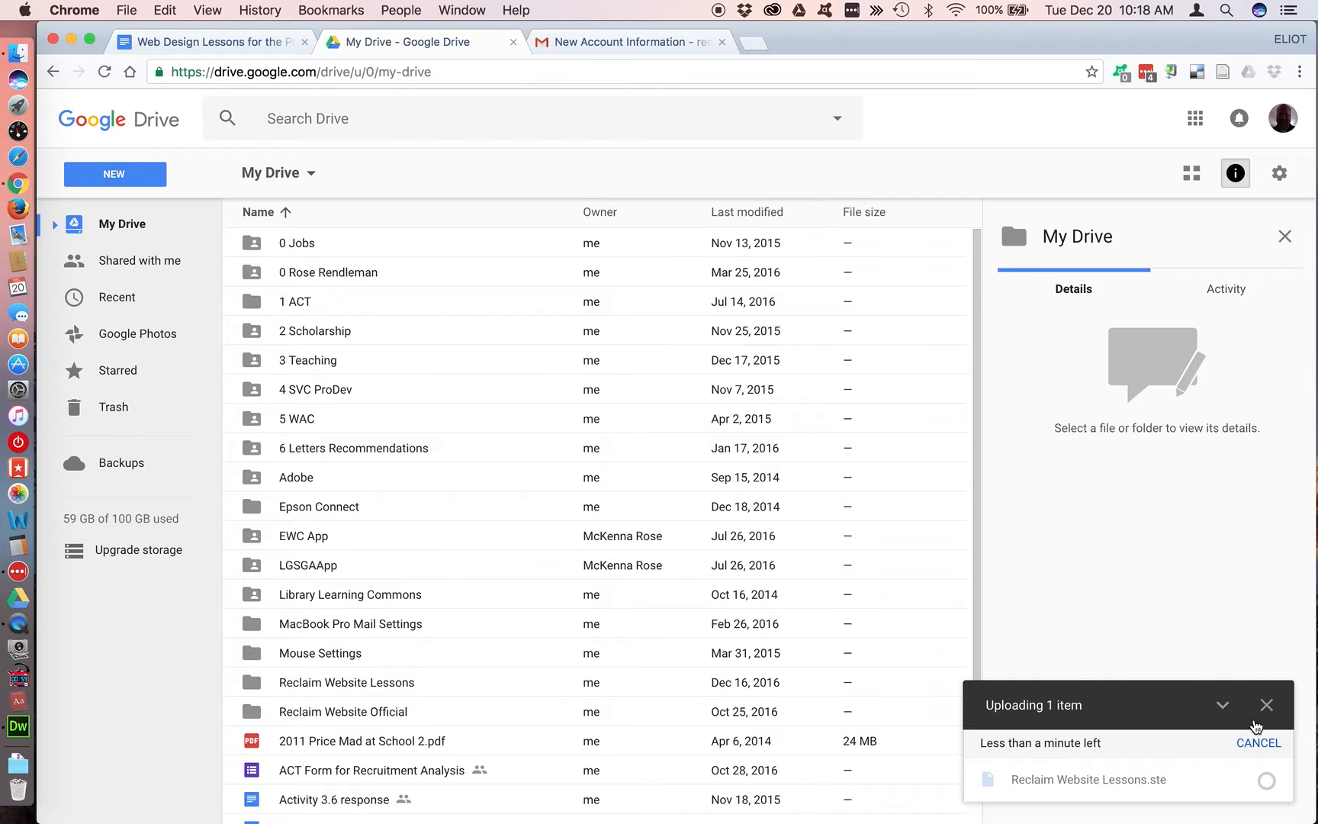
Sort My Drive by last modified date and select the uploaded Reclaim Website Lessons.ste file
scroll(808, 665, down, 4)
scroll(808, 665, down, 3)
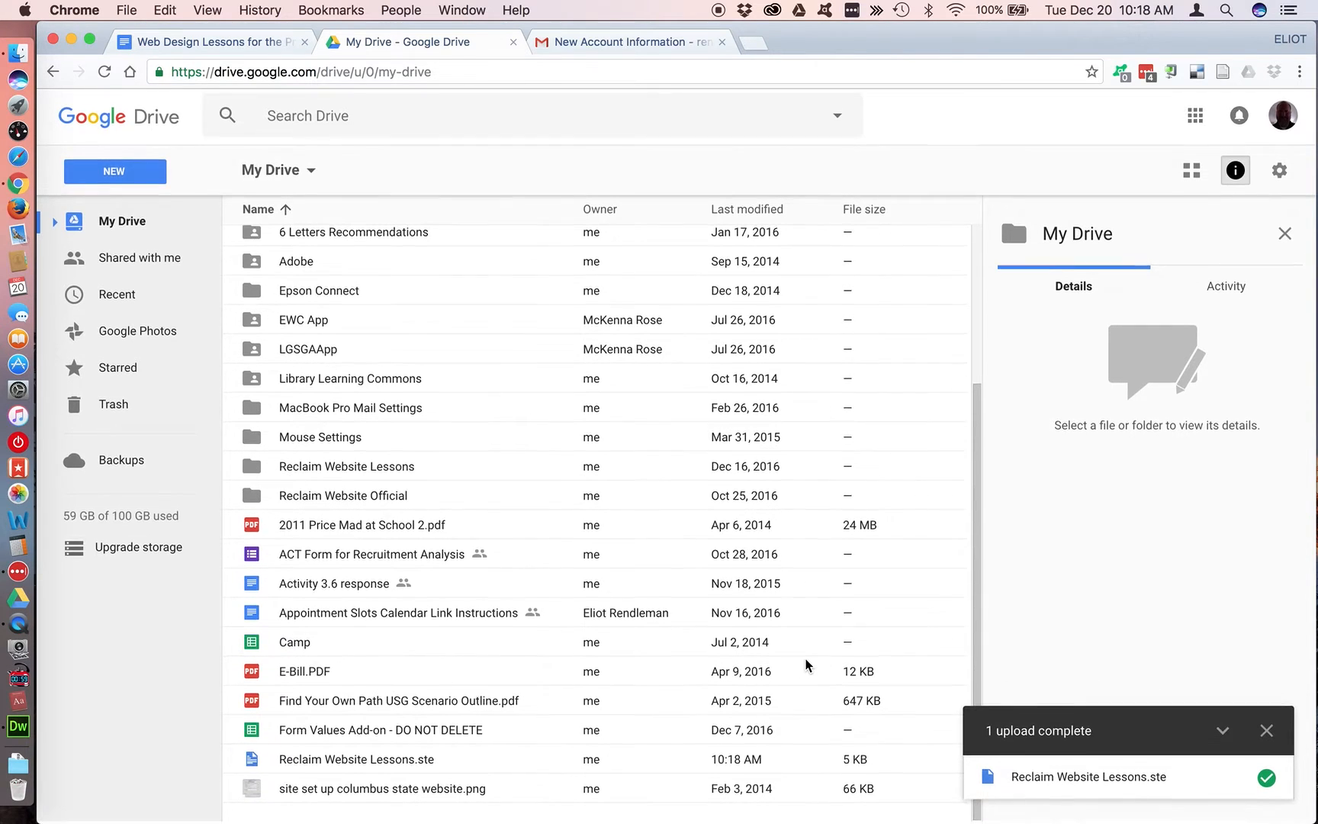
click(471, 763)
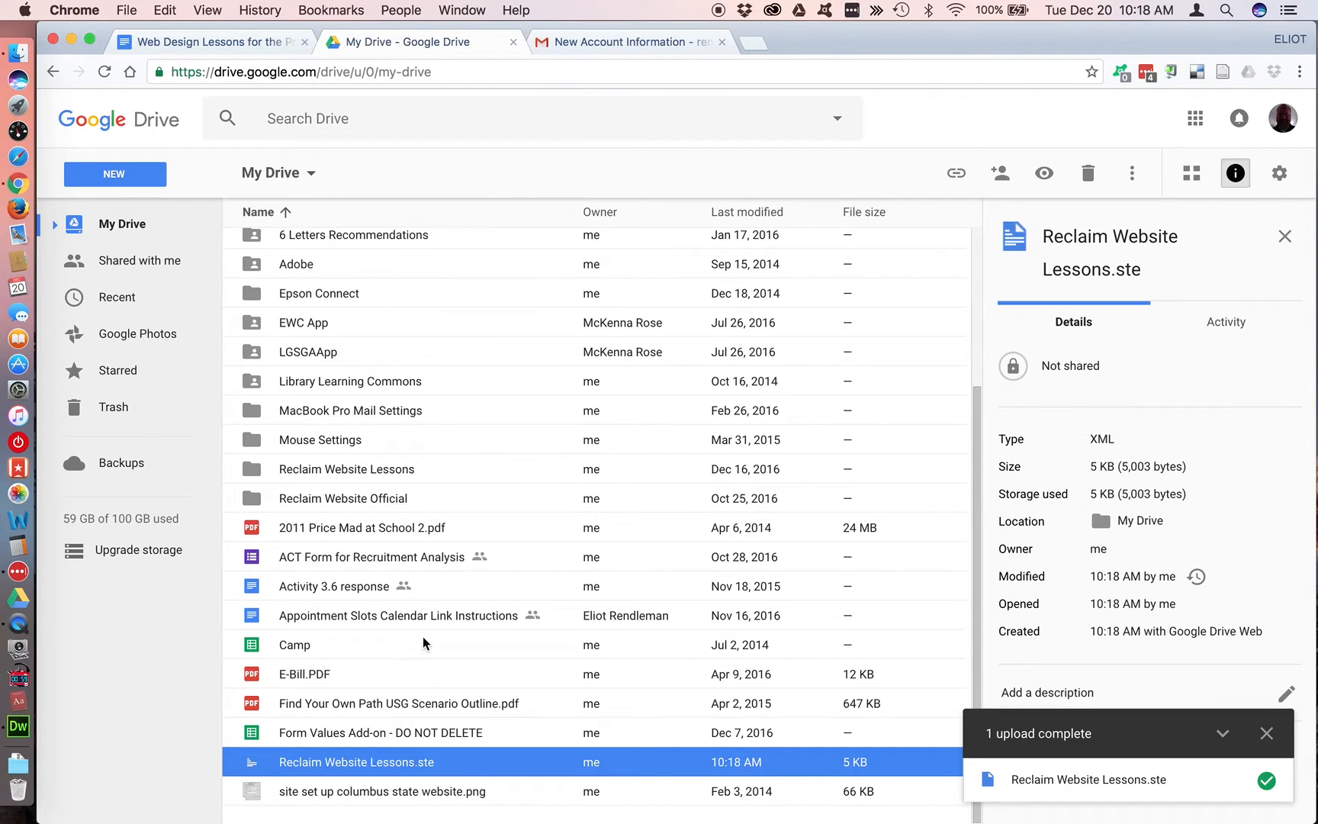
click(772, 215)
click(778, 248)
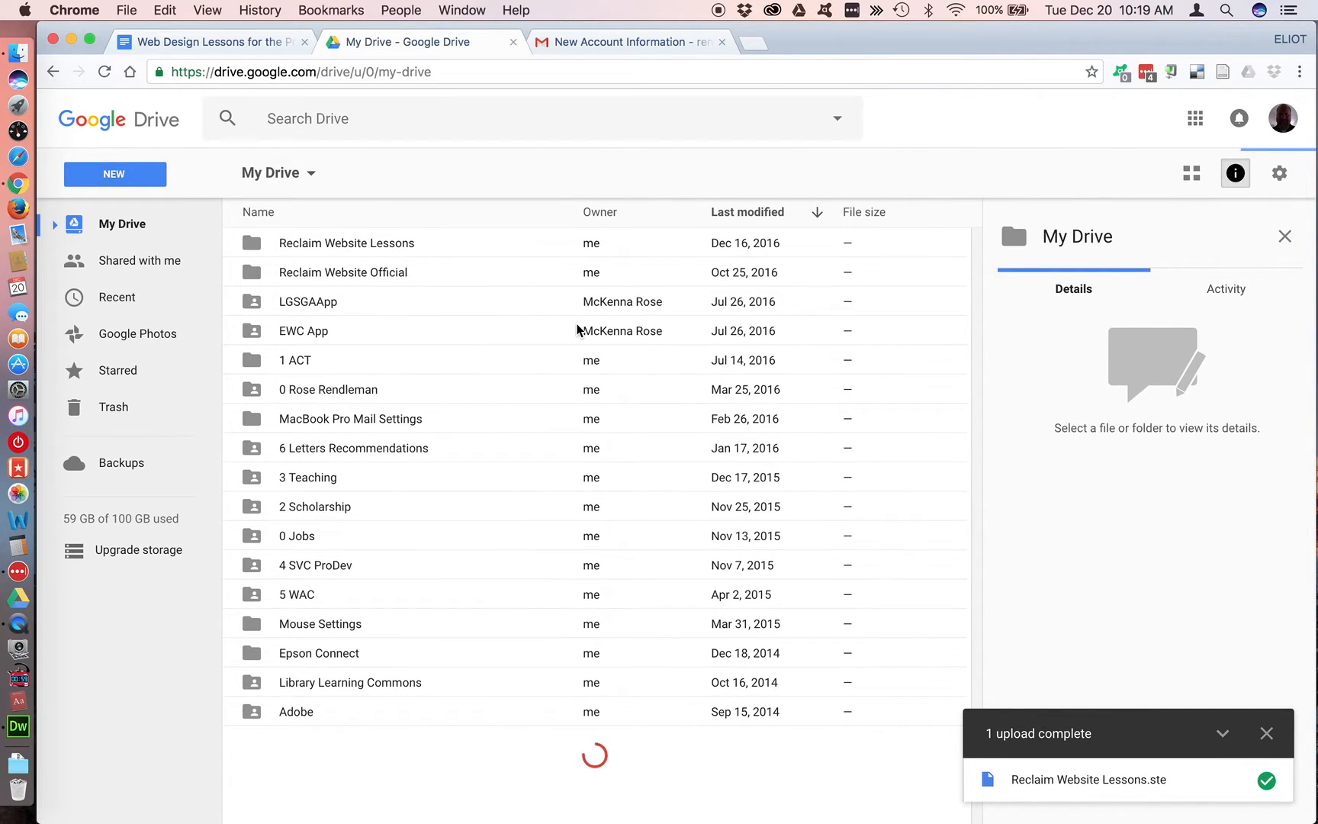
scroll(580, 328, down, 5)
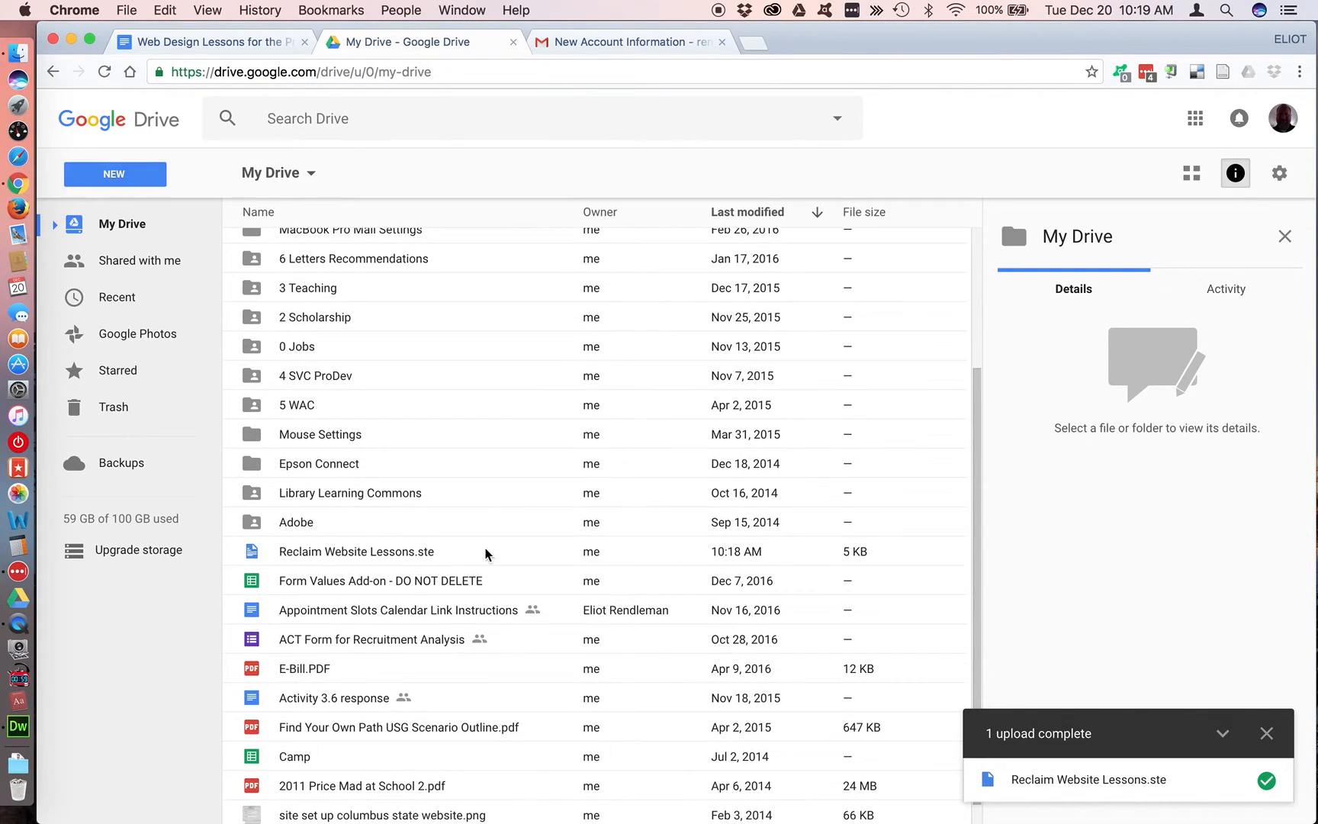
click(476, 552)
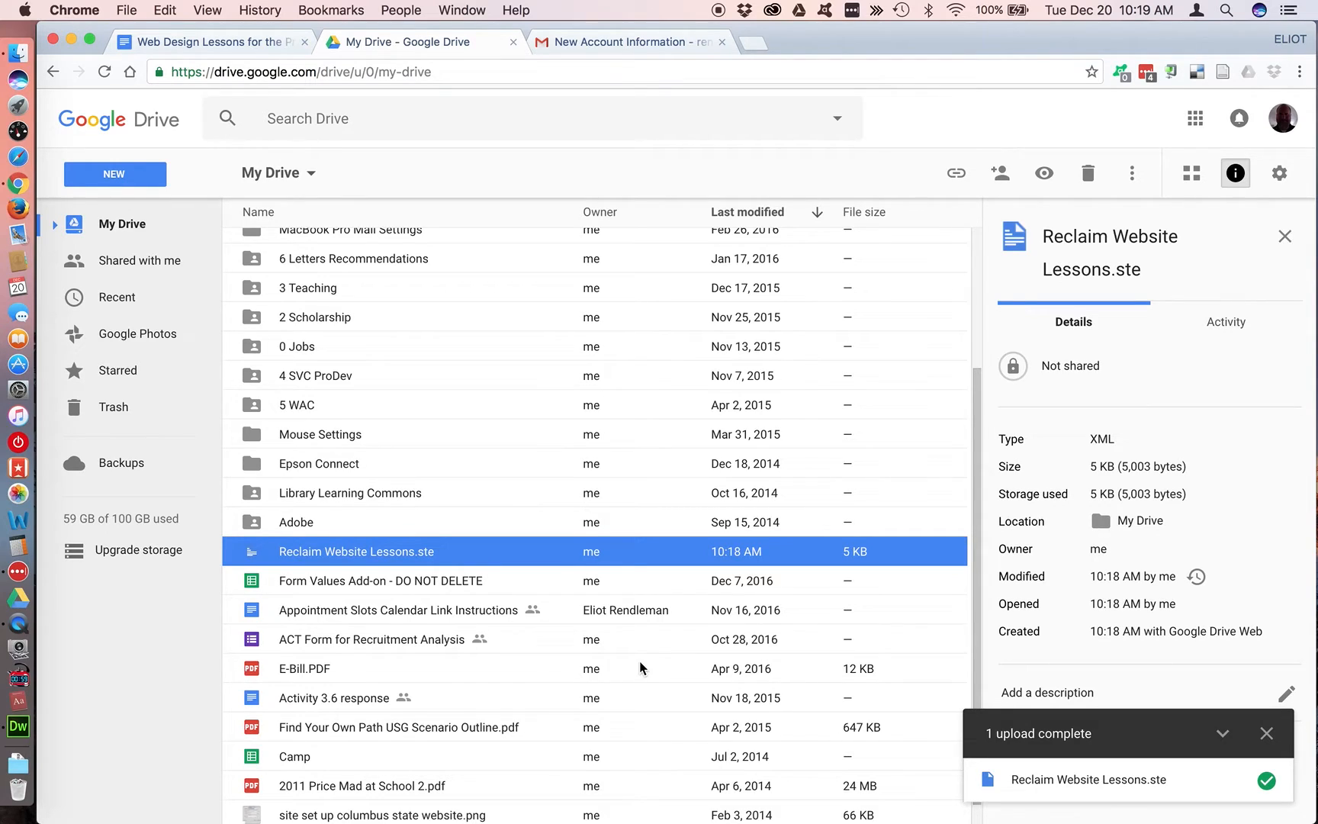
Switch to Finder and move the Desktop copy of Reclaim Website Lessons.ste to the trash
key(super+Tab)
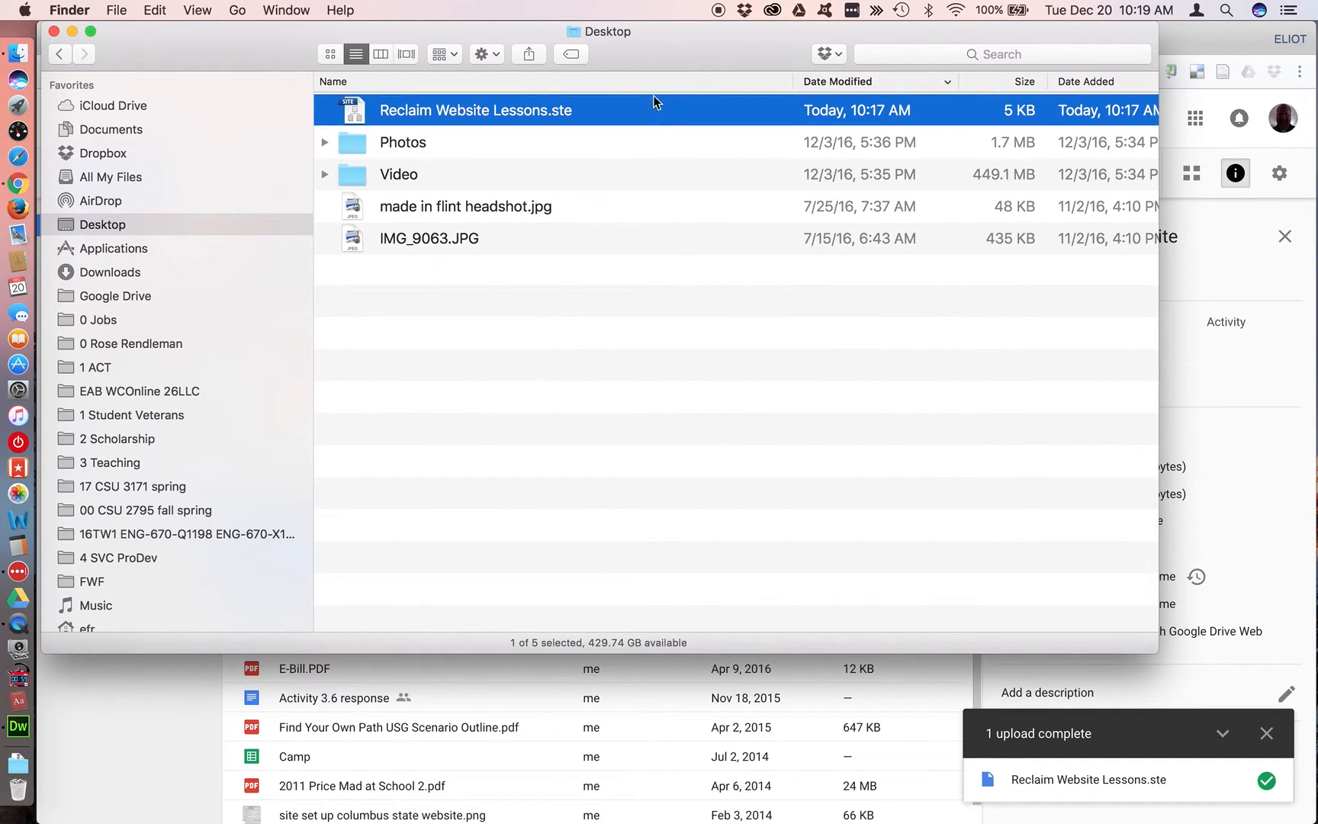
key(super+BackSpace)
key(Down)
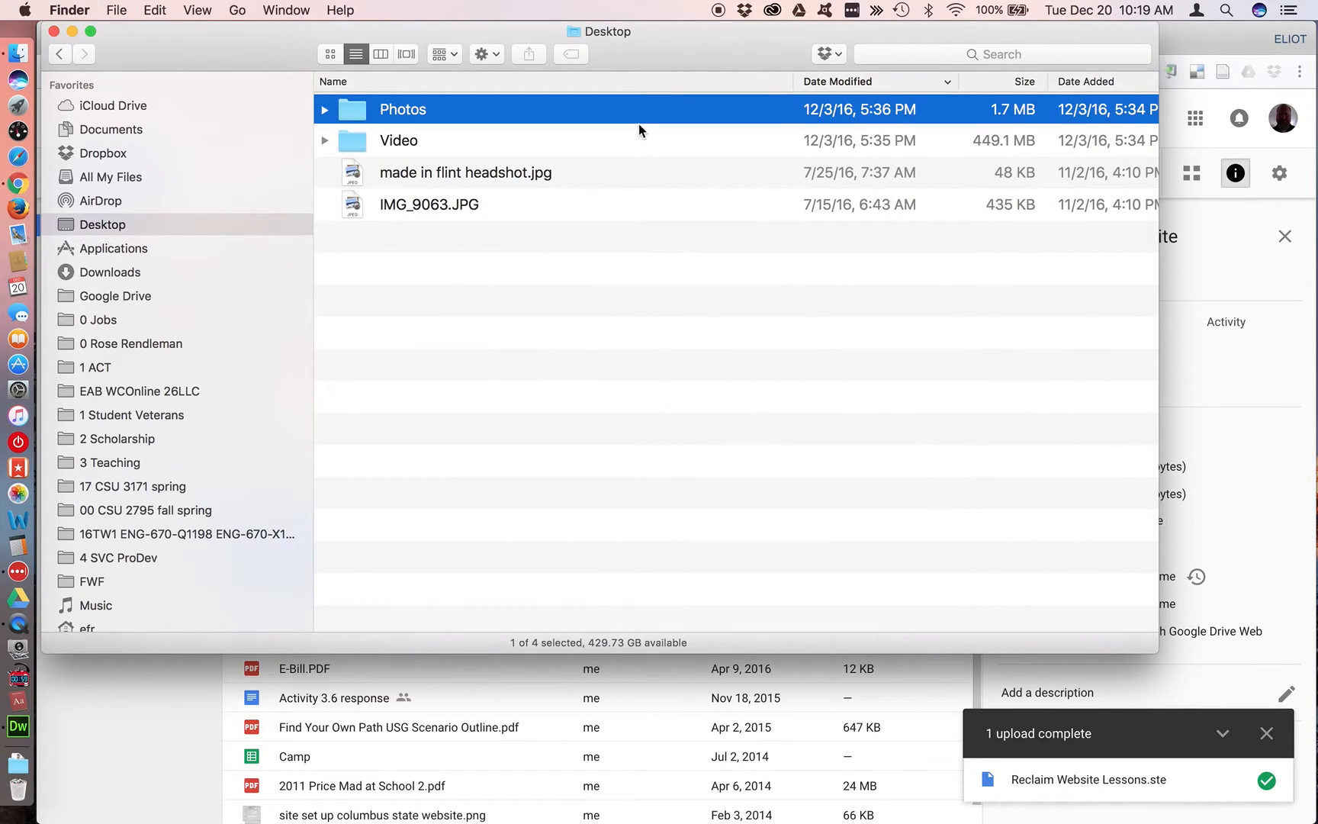
Switch to Dreamweaver, delete the Reclaim Website Lessons site definition, and finish managing sites
key(super+Tab)
key(super+Tab)
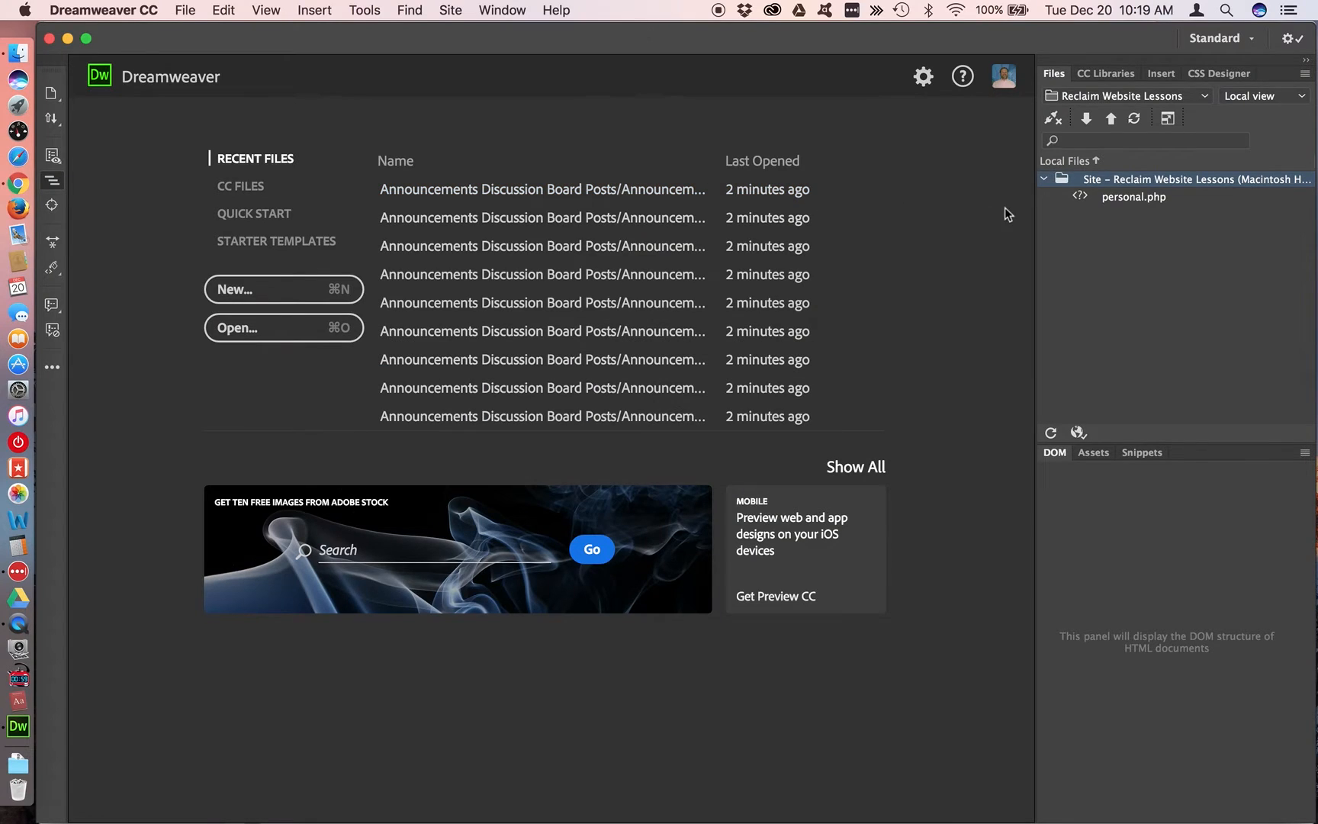
click(1206, 96)
click(1119, 247)
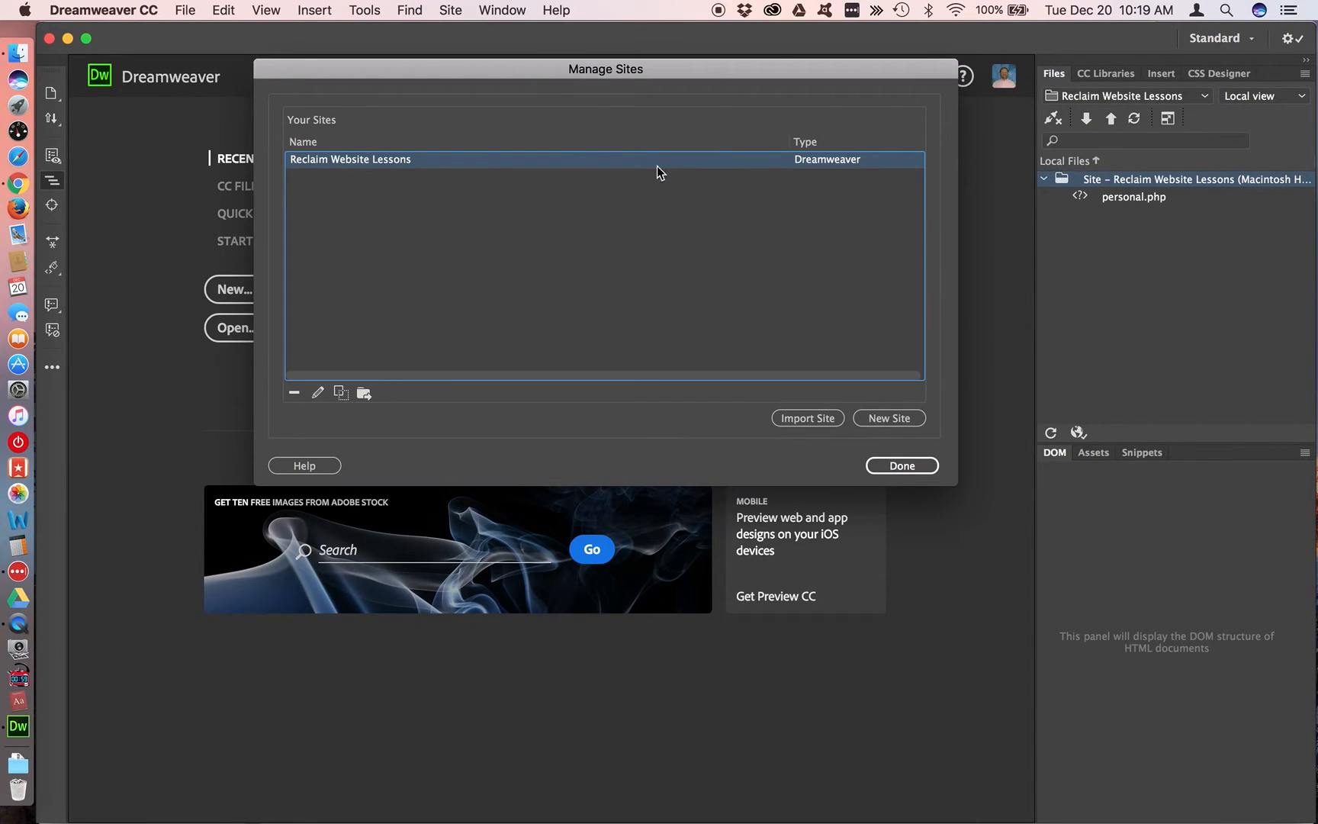
click(294, 393)
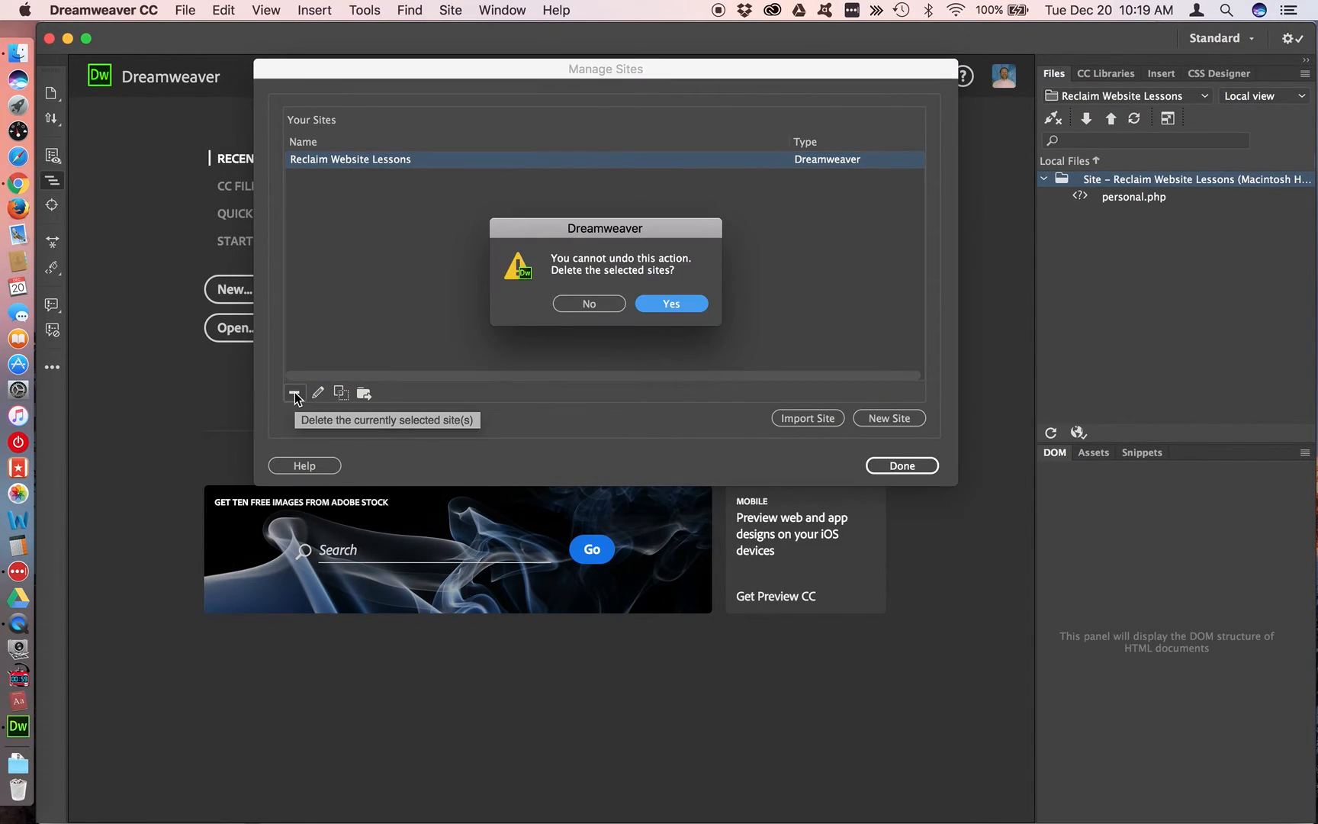
click(662, 305)
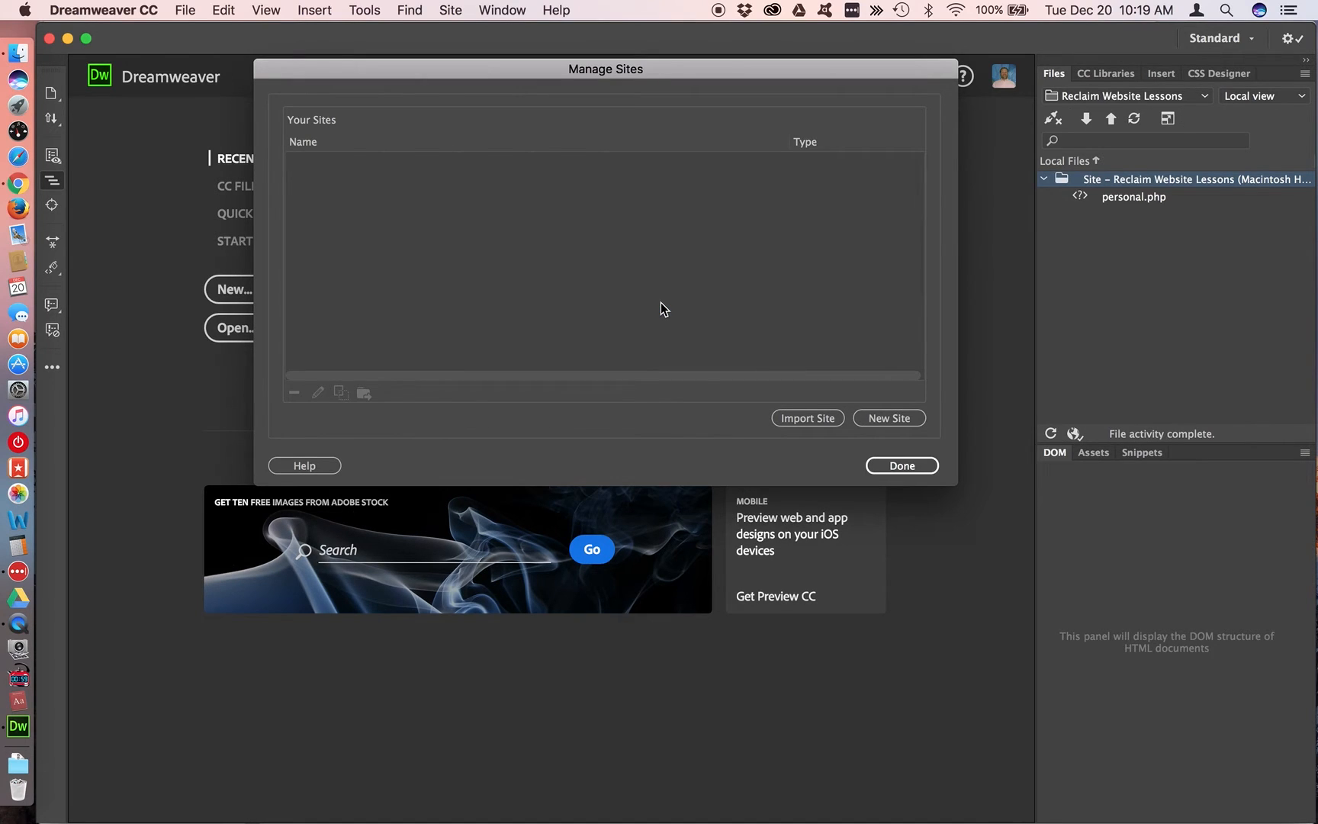
click(902, 466)
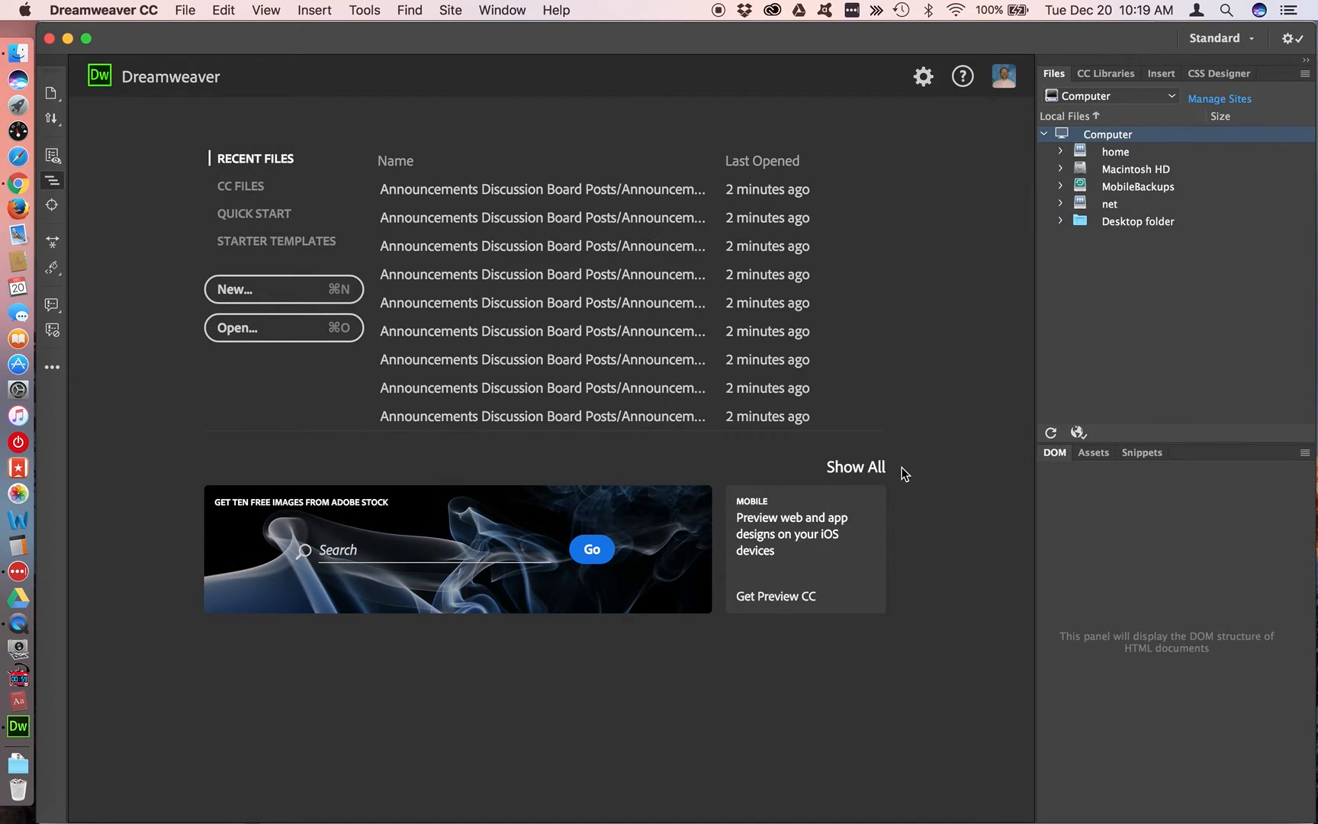
Quit Dreamweaver completely, so that only the Finder and Chrome windows stay open
click(48, 39)
click(164, 34)
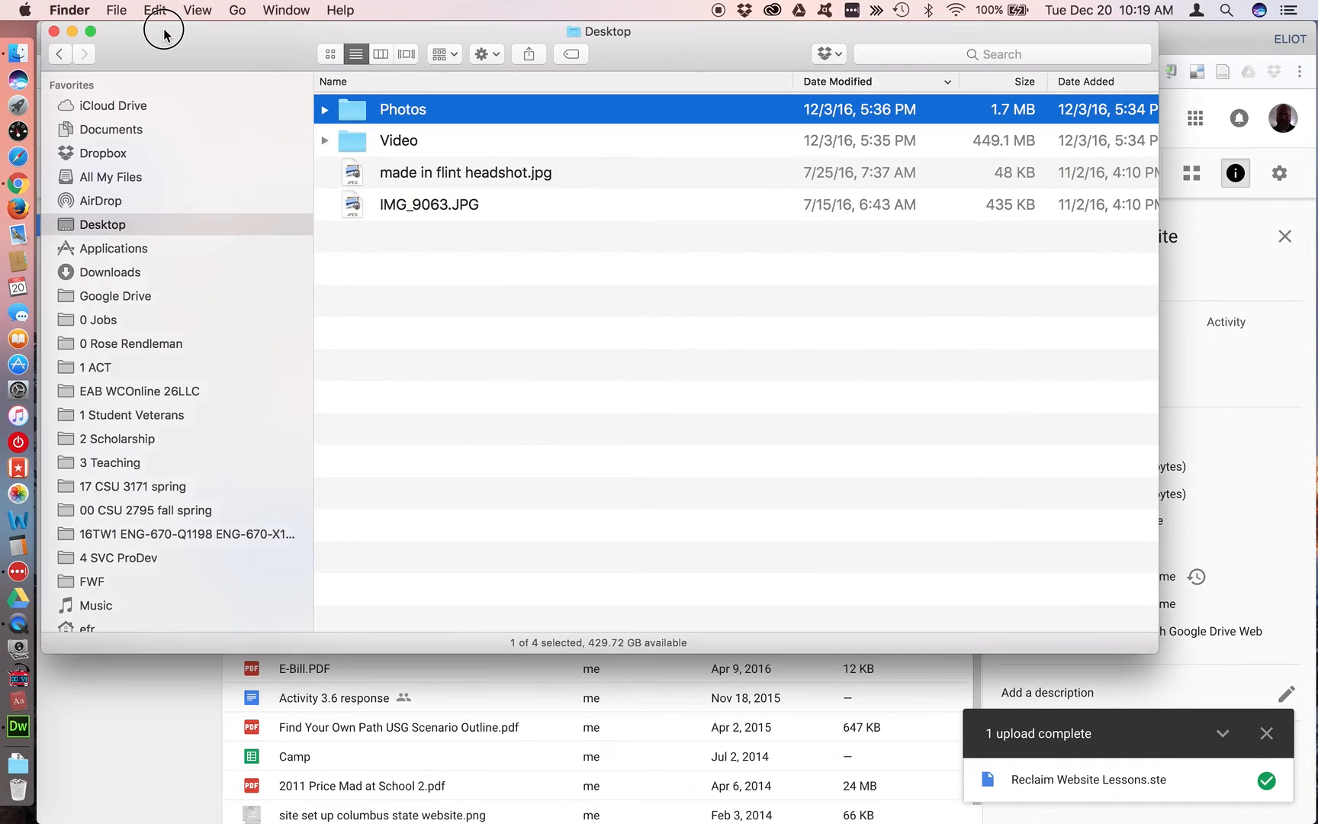
click(18, 726)
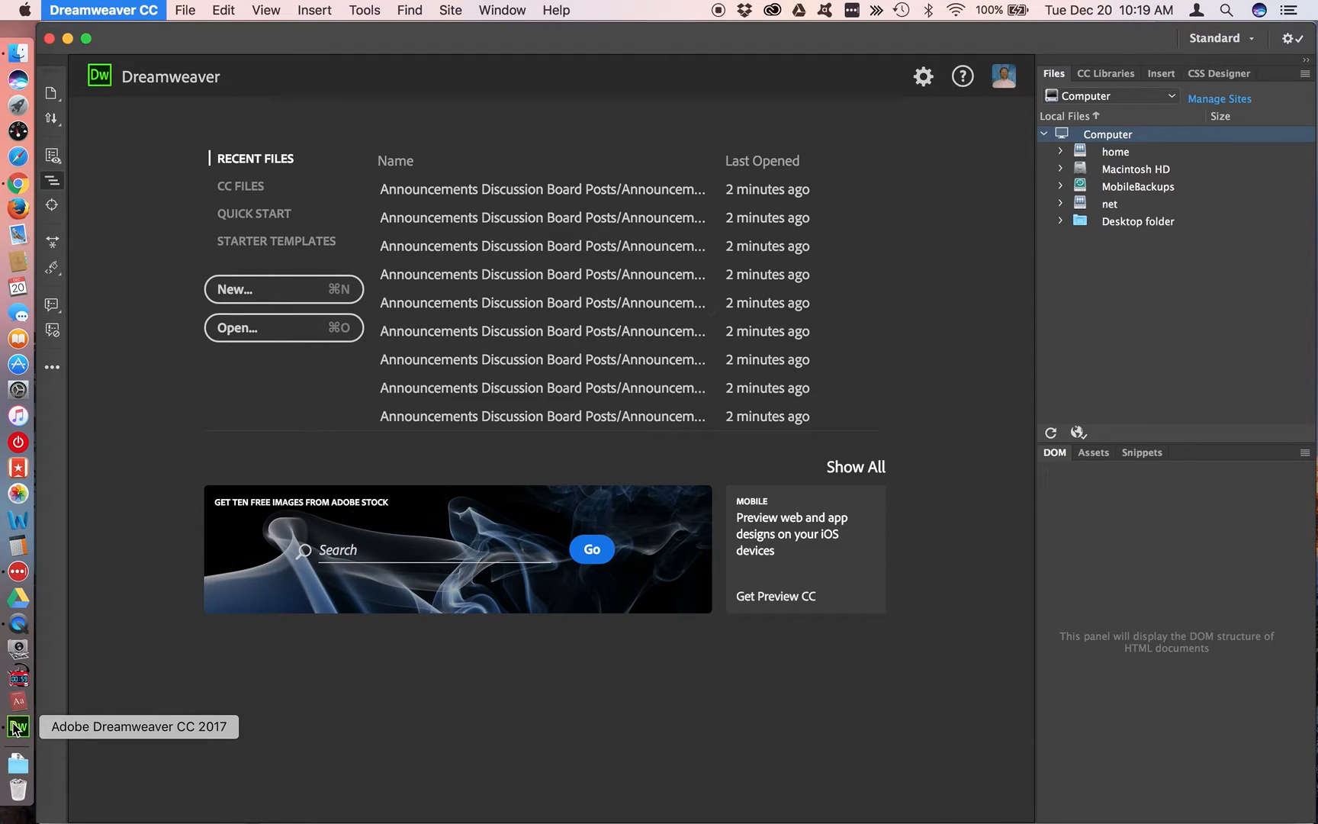
key(super+q)
click(659, 236)
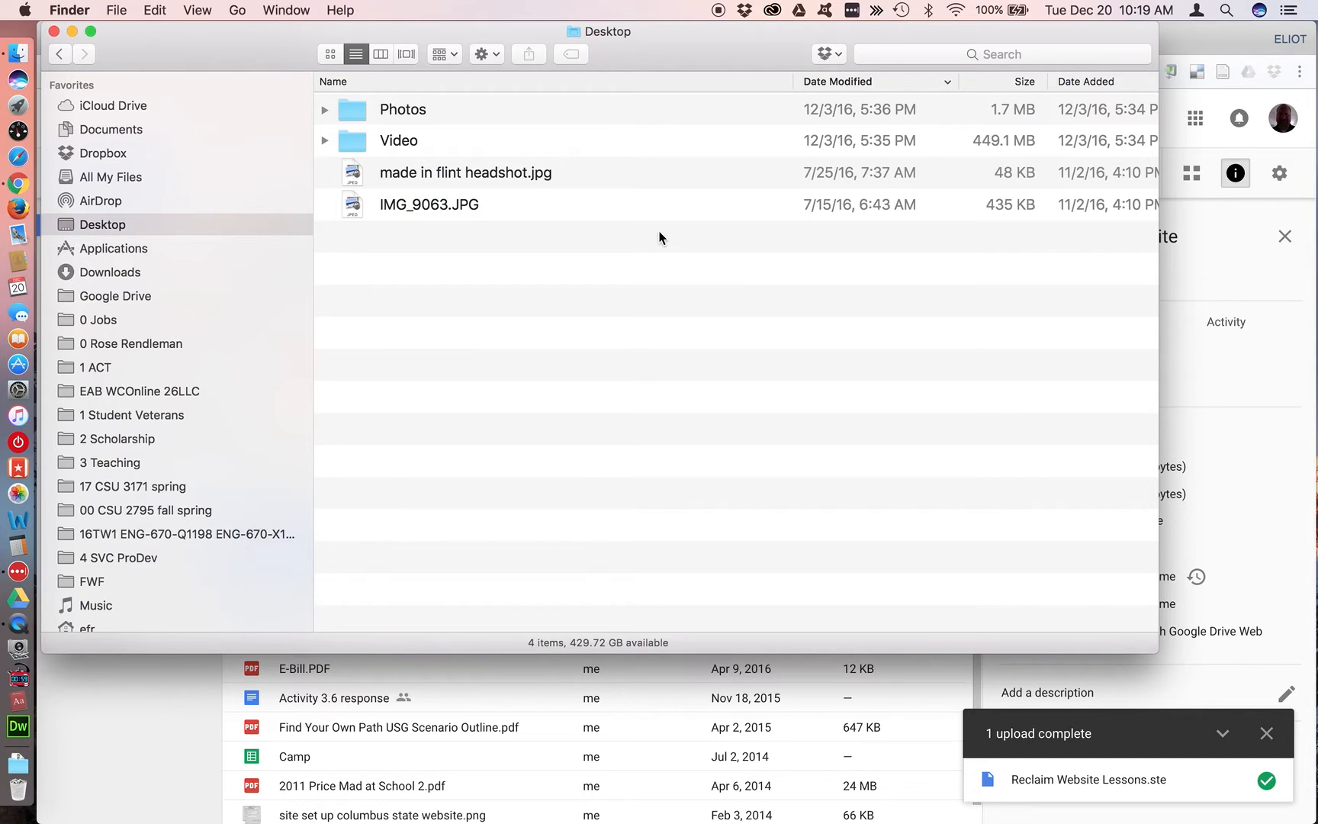
Return to Google Drive in Chrome and download Reclaim Website Lessons.ste to the computer
key(super+Tab)
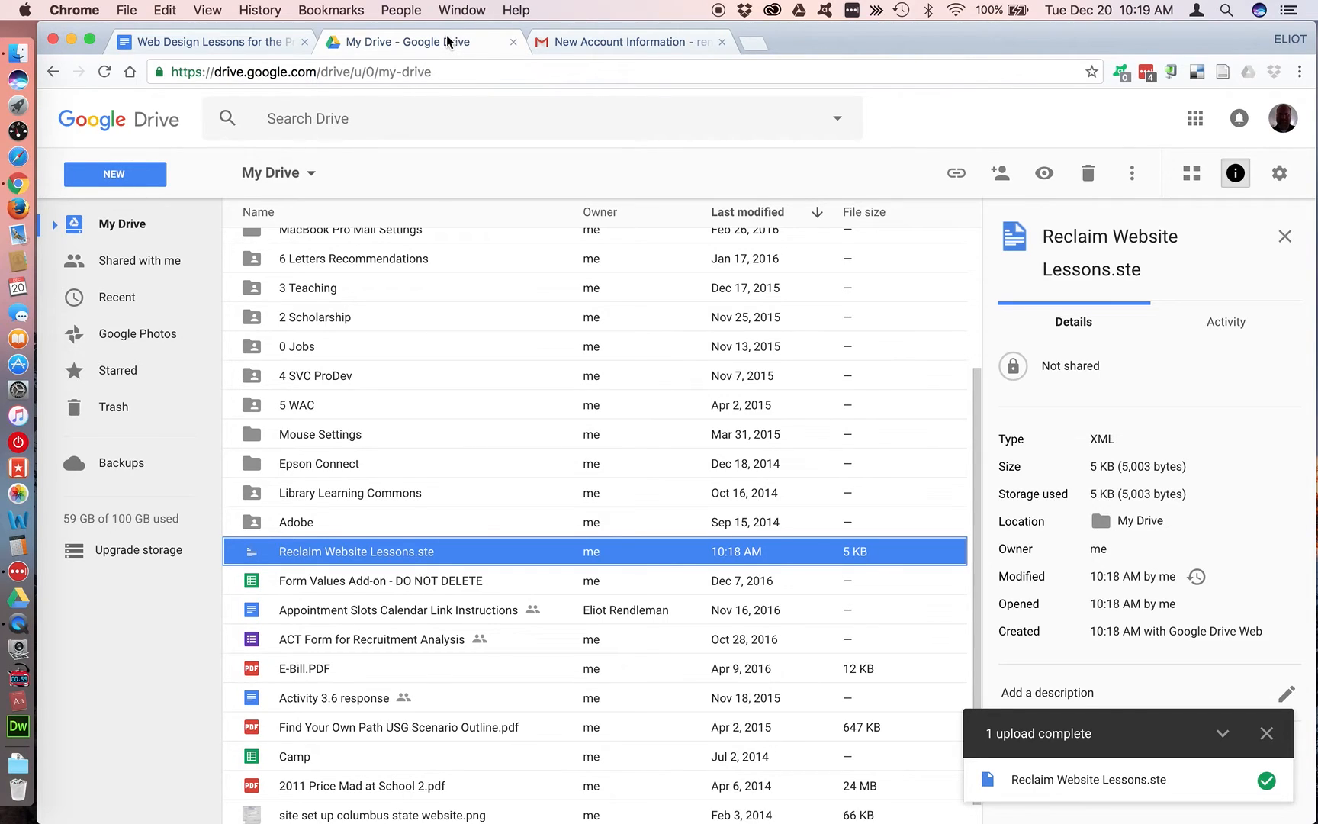
right_click(480, 554)
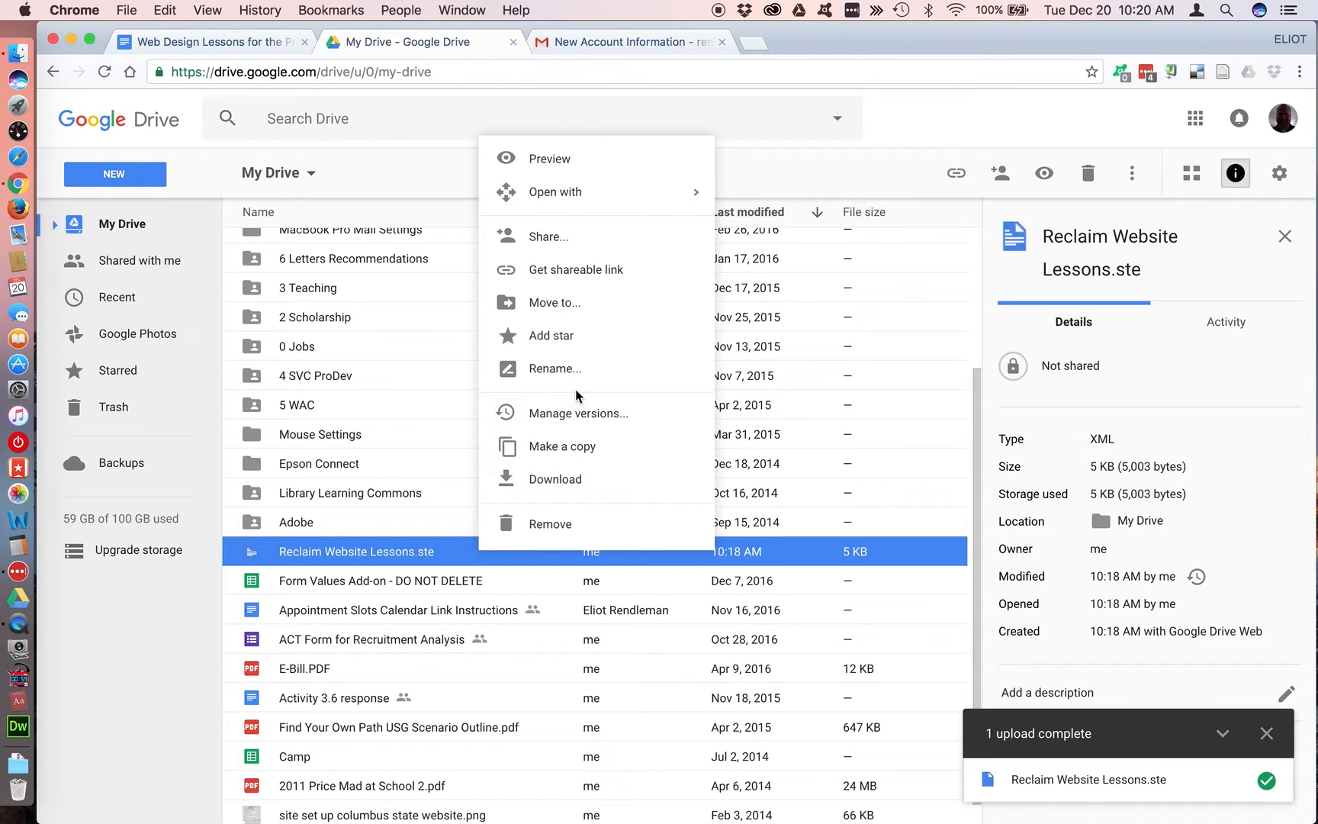
click(573, 479)
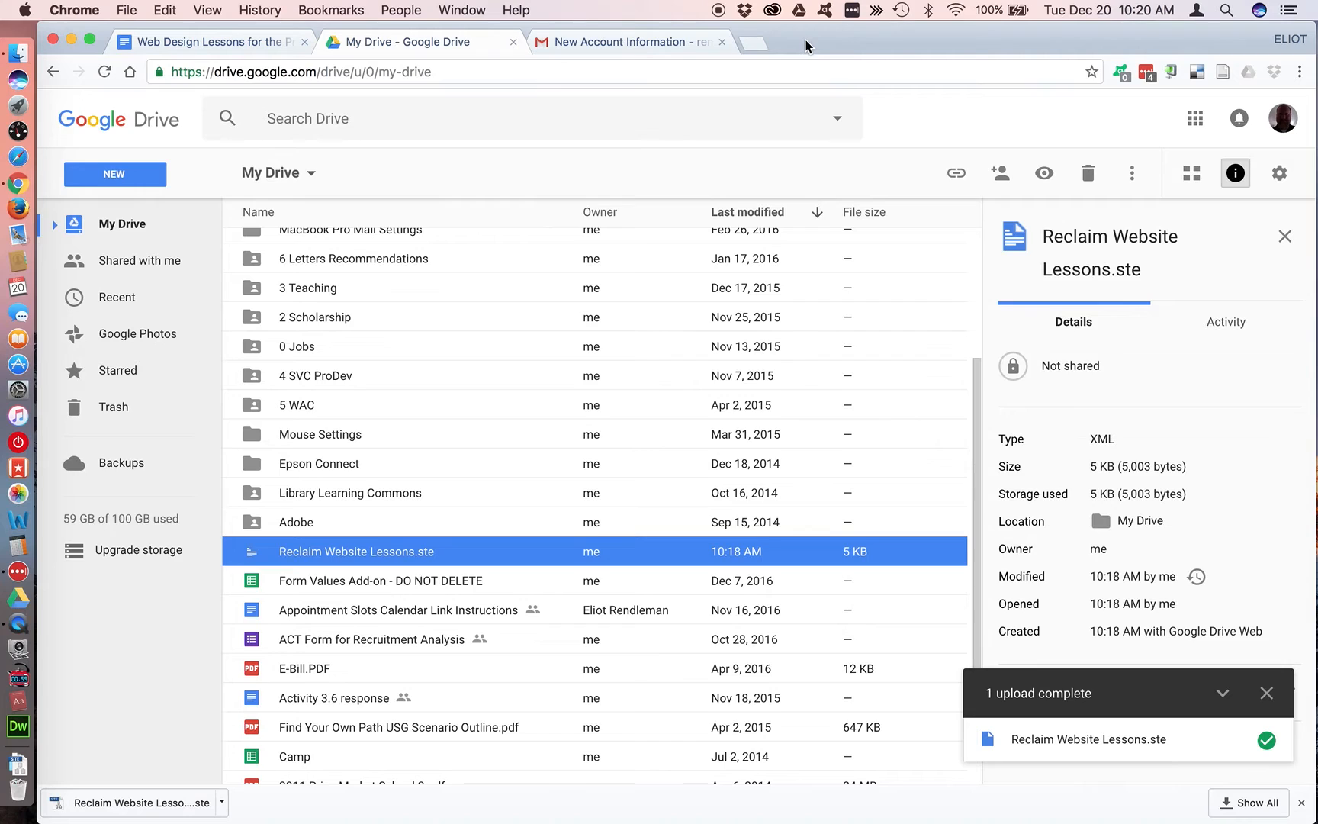
Search the computer for "dream" and launch Adobe Dreamweaver CC 2017
key(super+space)
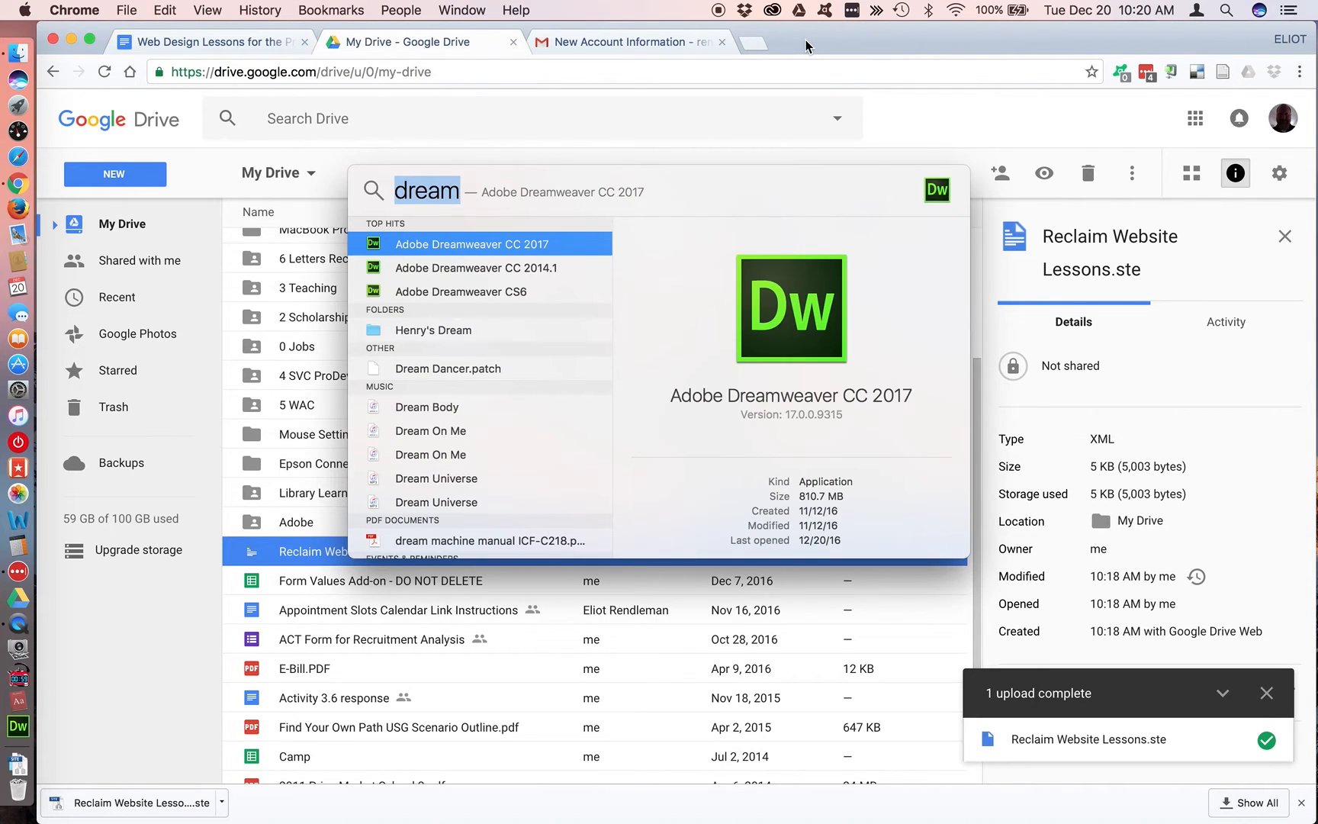
text(dream)
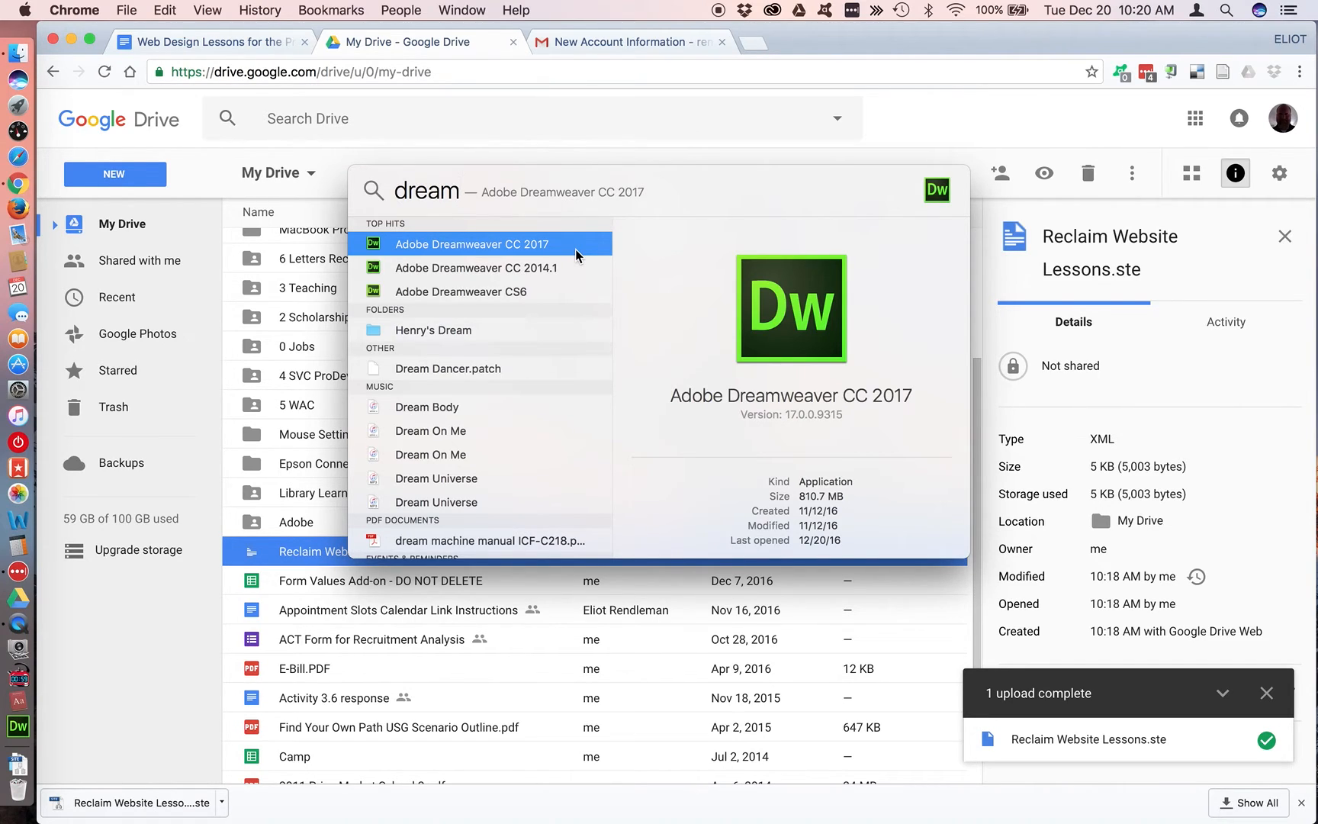
key(Return)
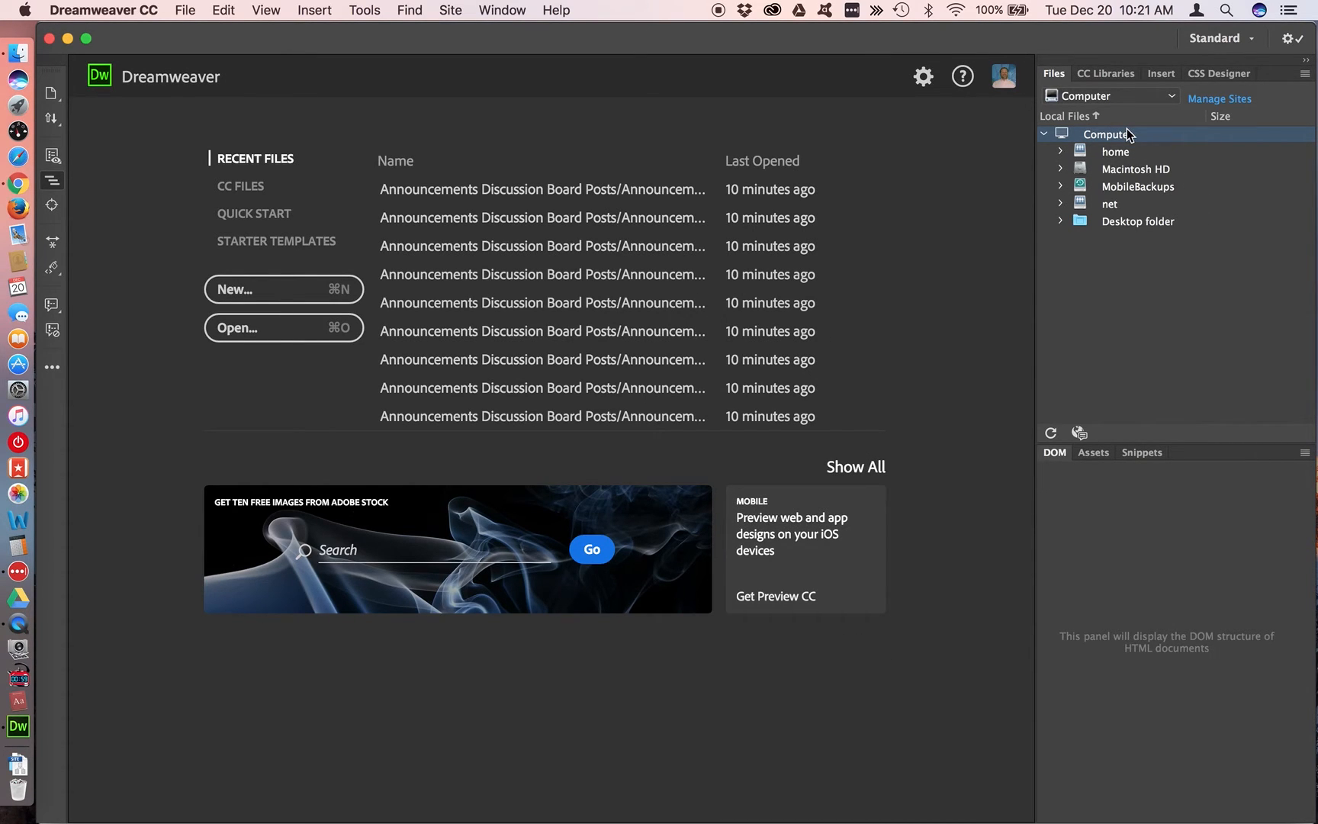
Import the site definition from Reclaim Website Lessons.ste in the Downloads folder and finish managing sites
click(1173, 98)
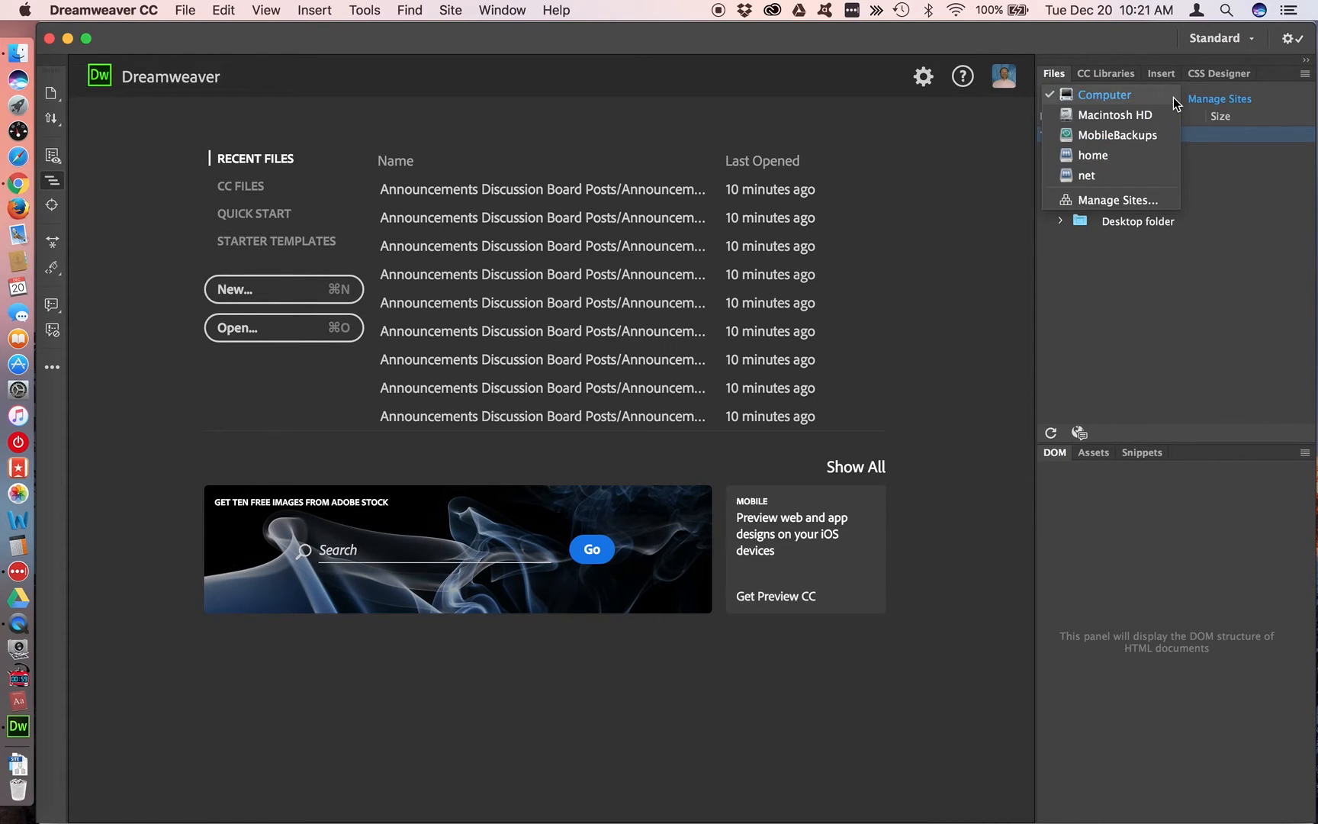
click(1119, 202)
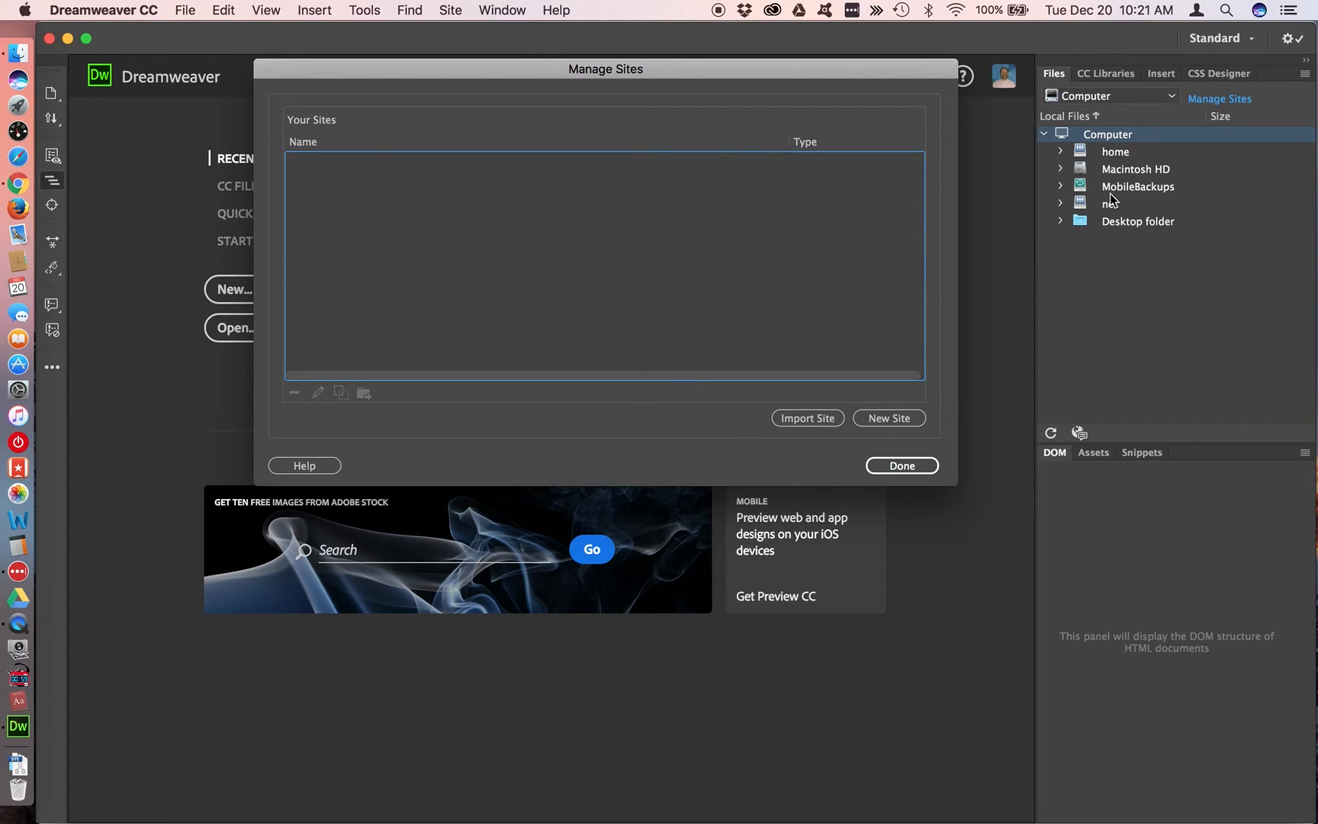
drag(611, 69, 610, 61)
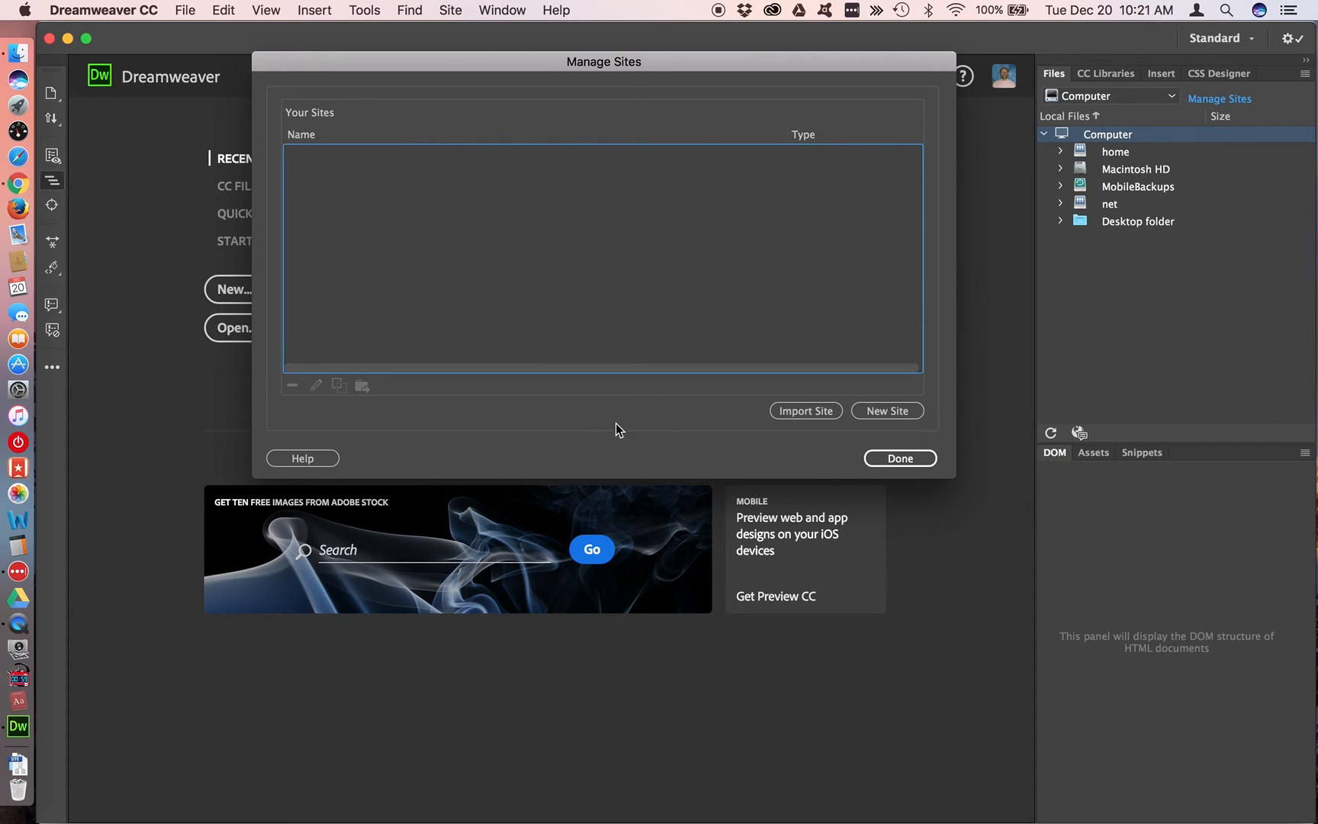
click(836, 413)
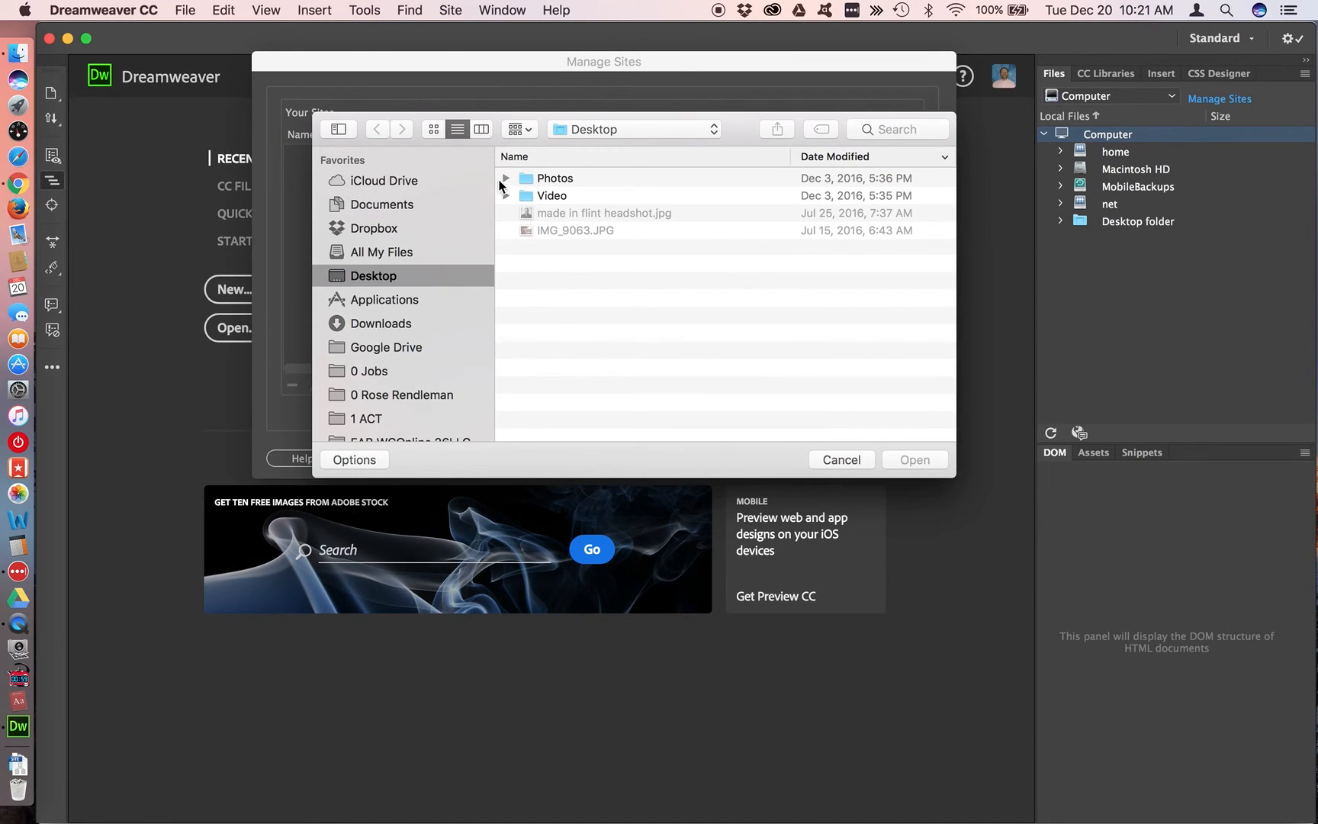
click(391, 323)
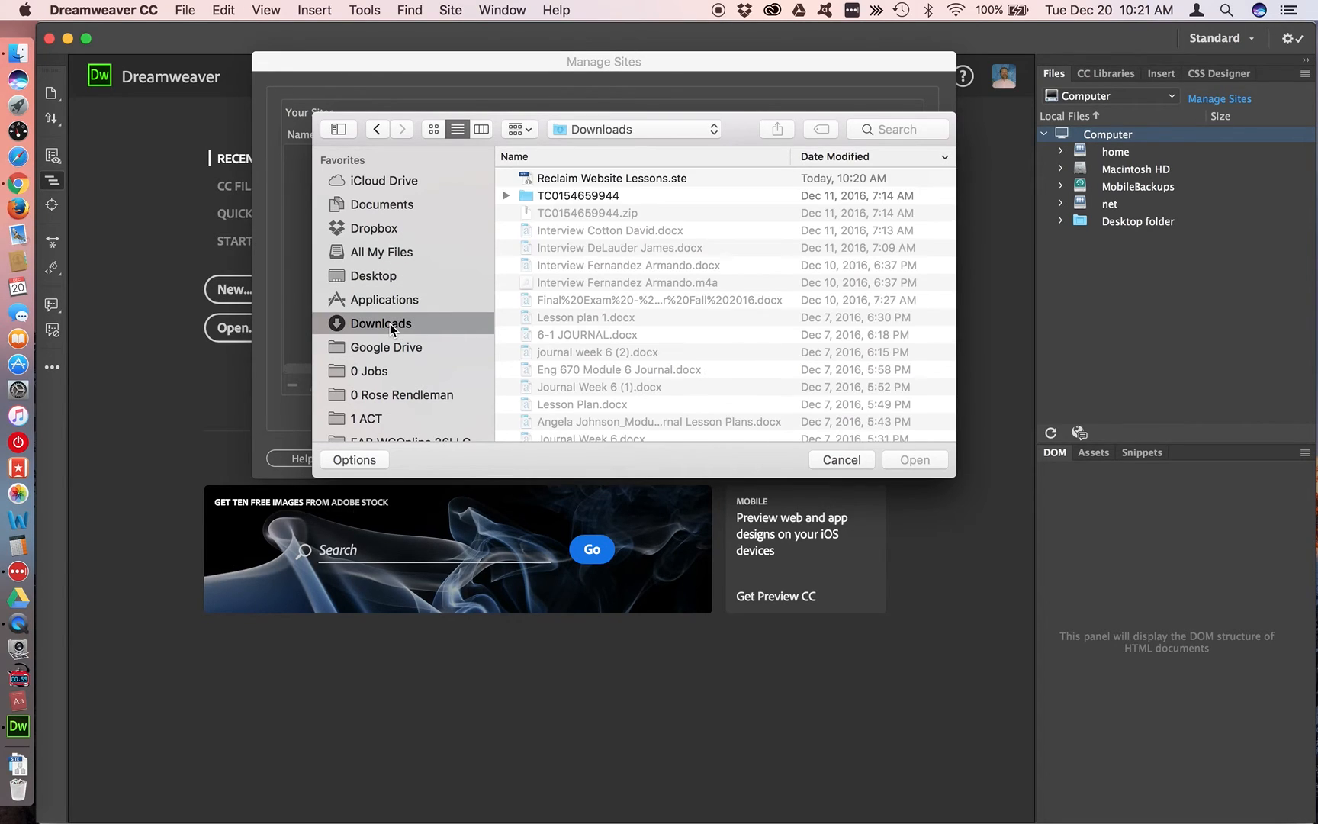
click(723, 179)
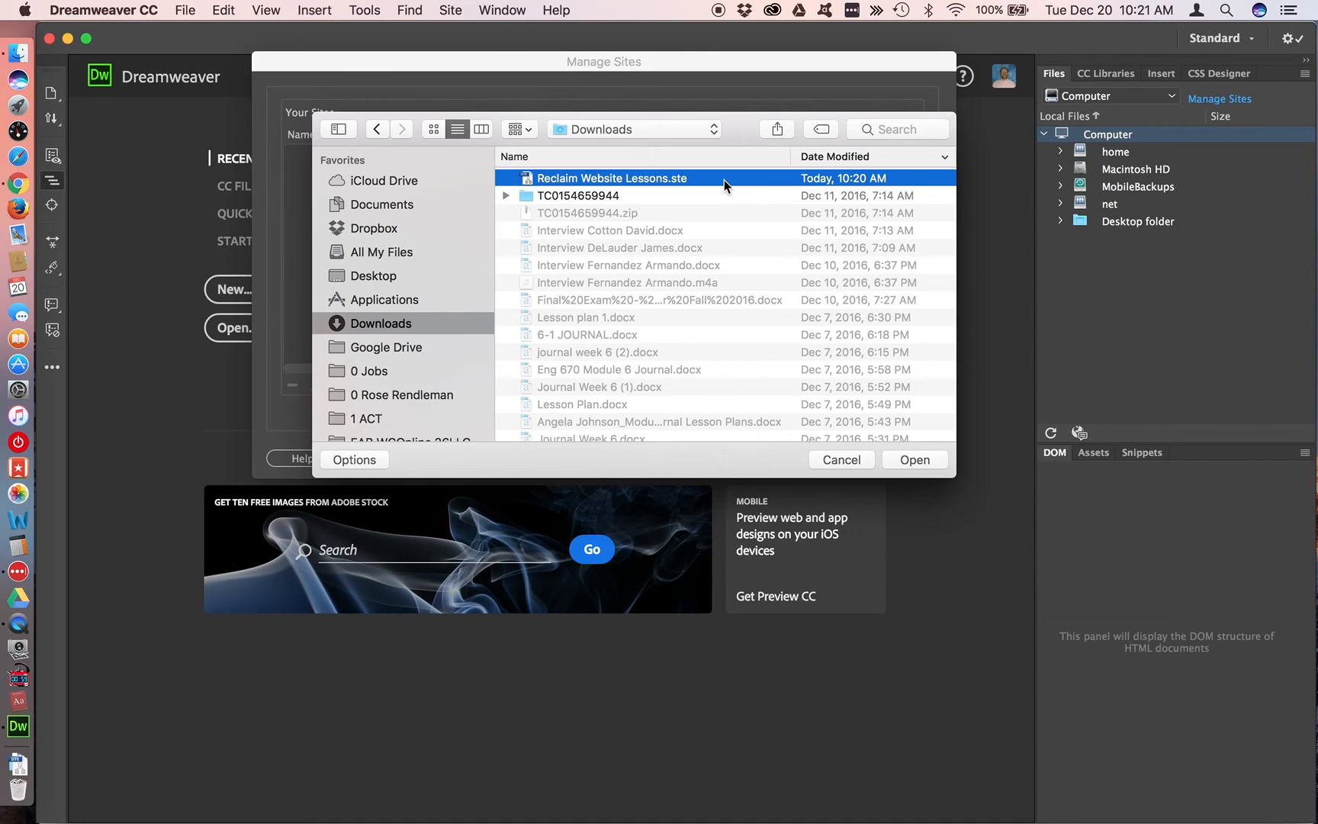
double_click(723, 180)
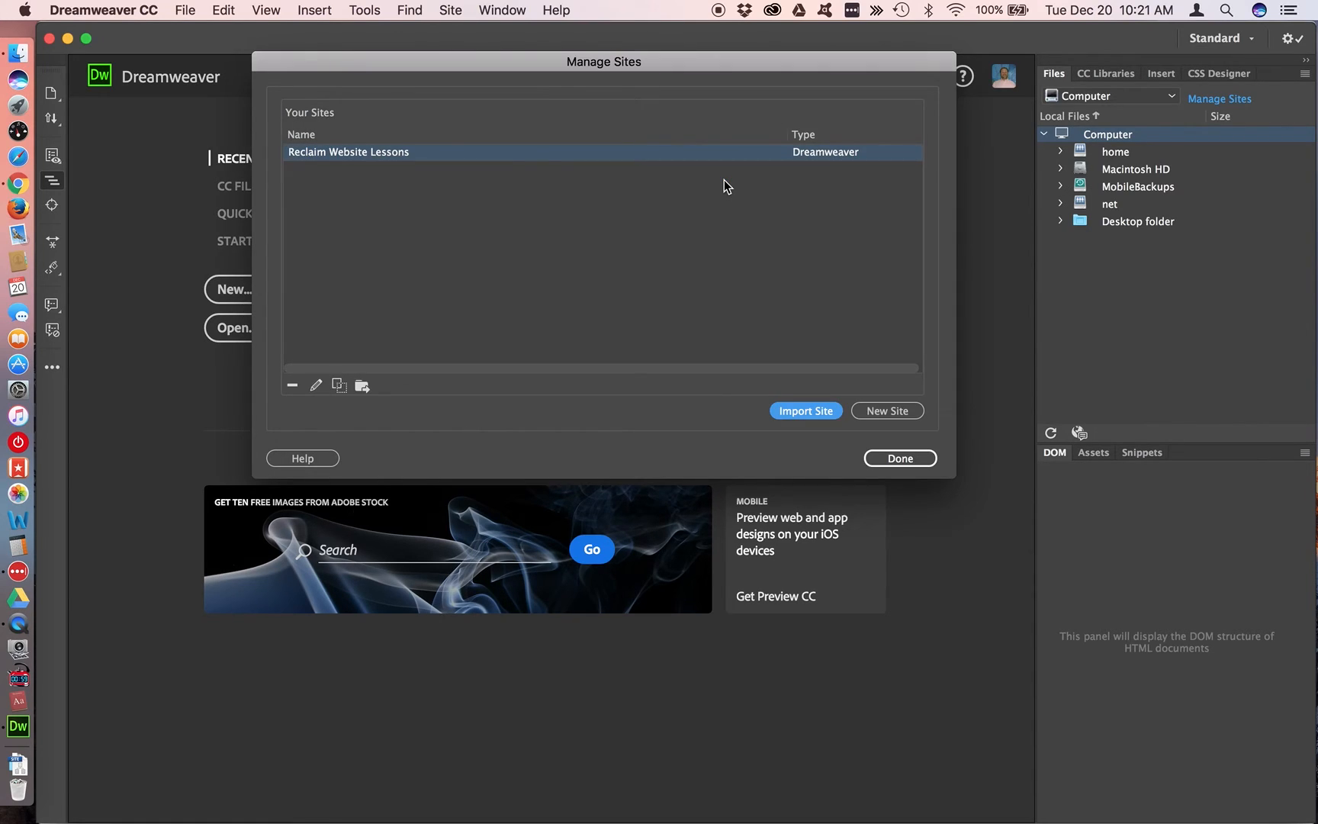
click(906, 459)
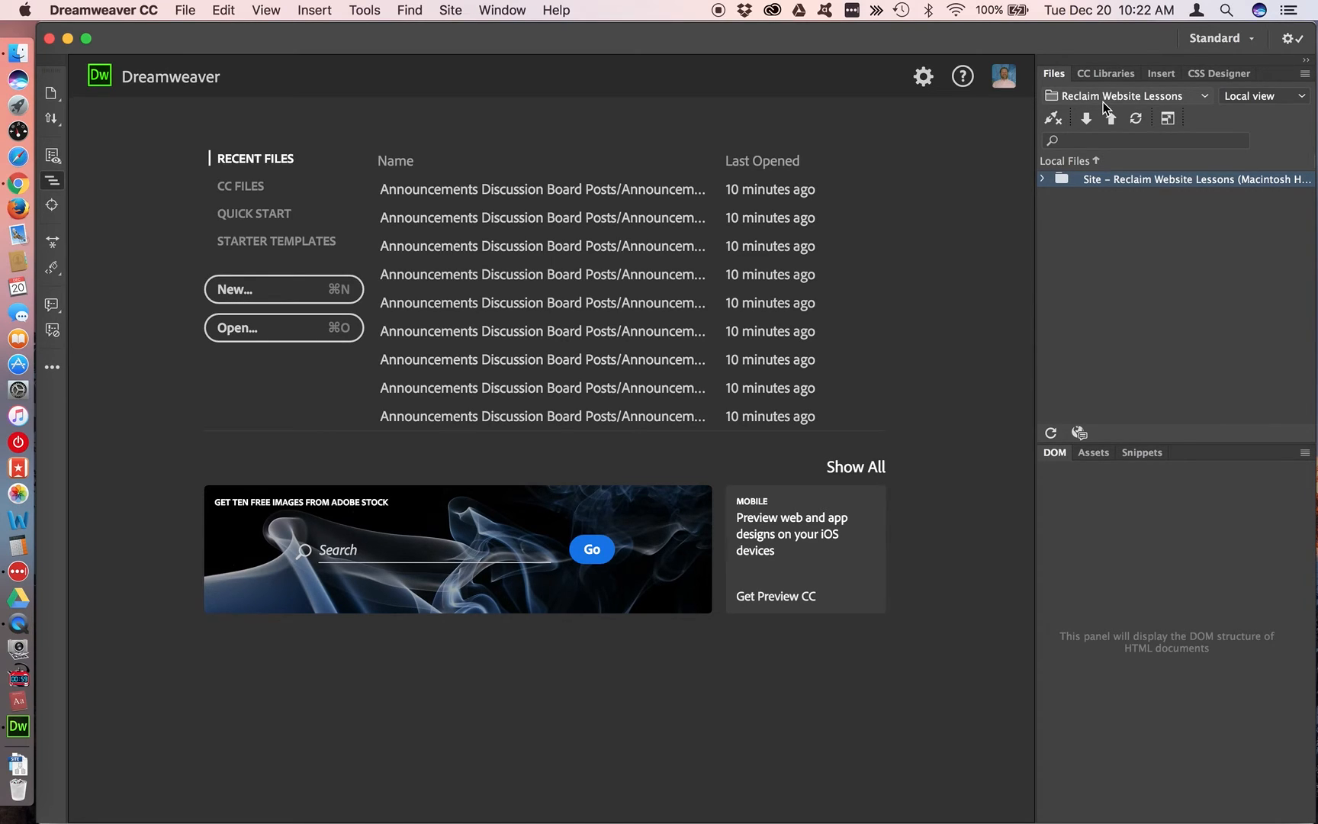
Connect the Reclaim Website Lessons site to its remote server and show the remote server's files instead of the local view
click(1052, 119)
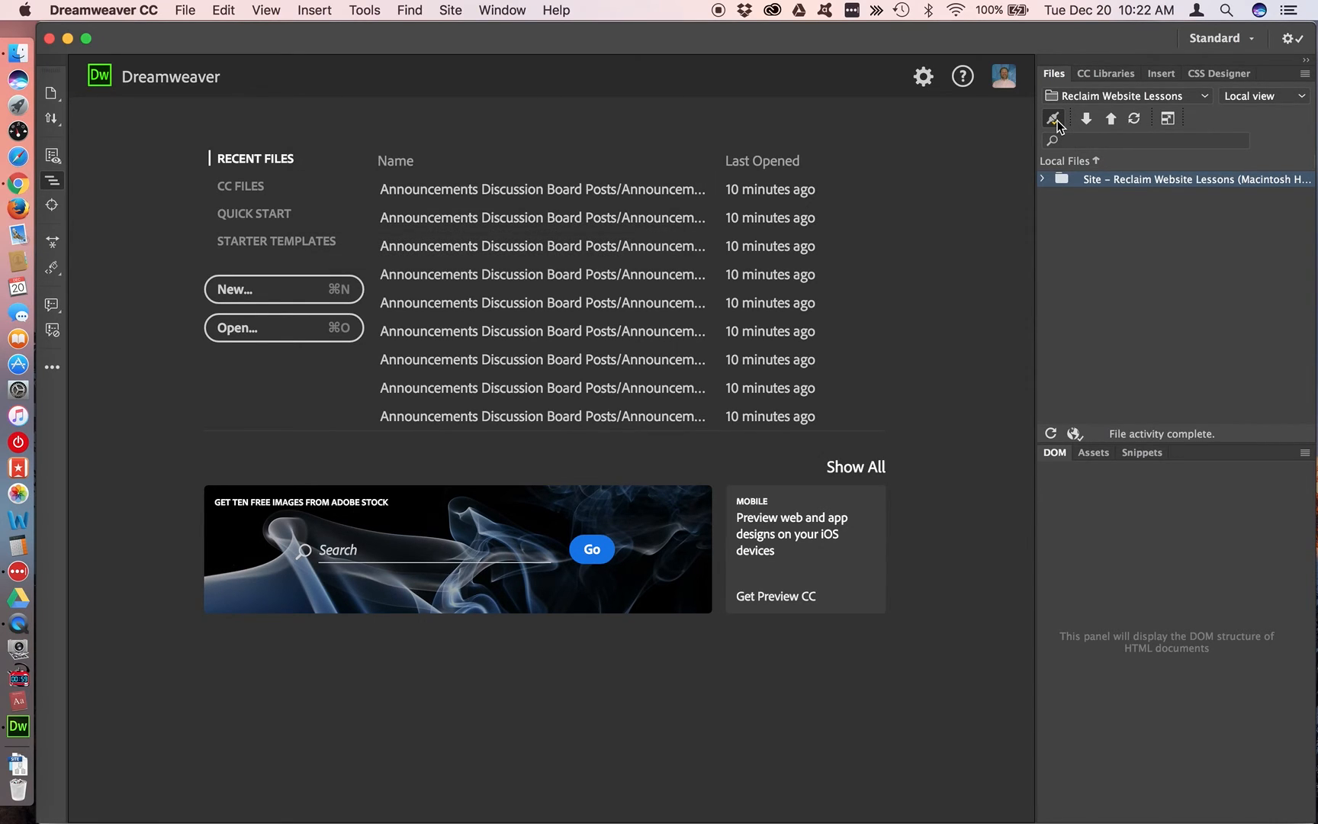
click(1302, 97)
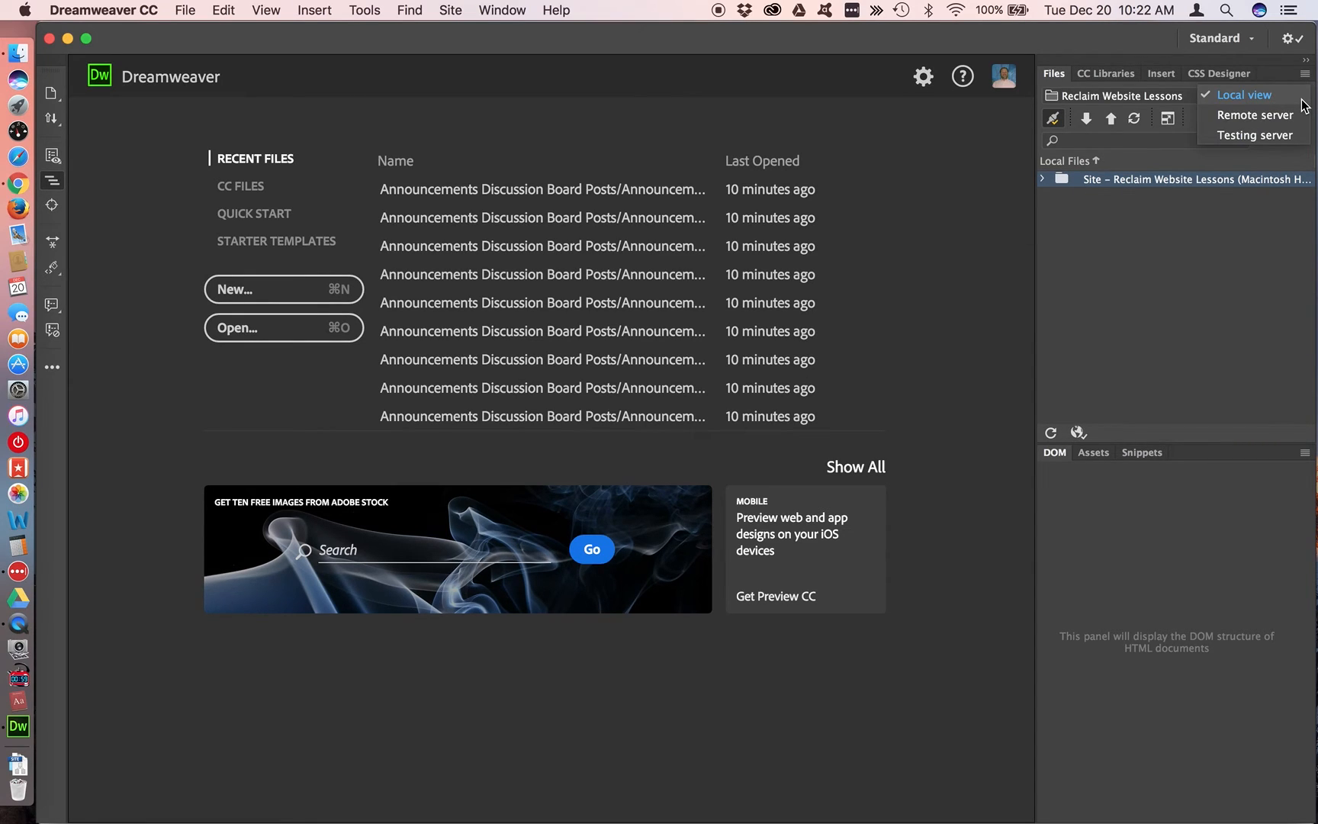
click(1275, 118)
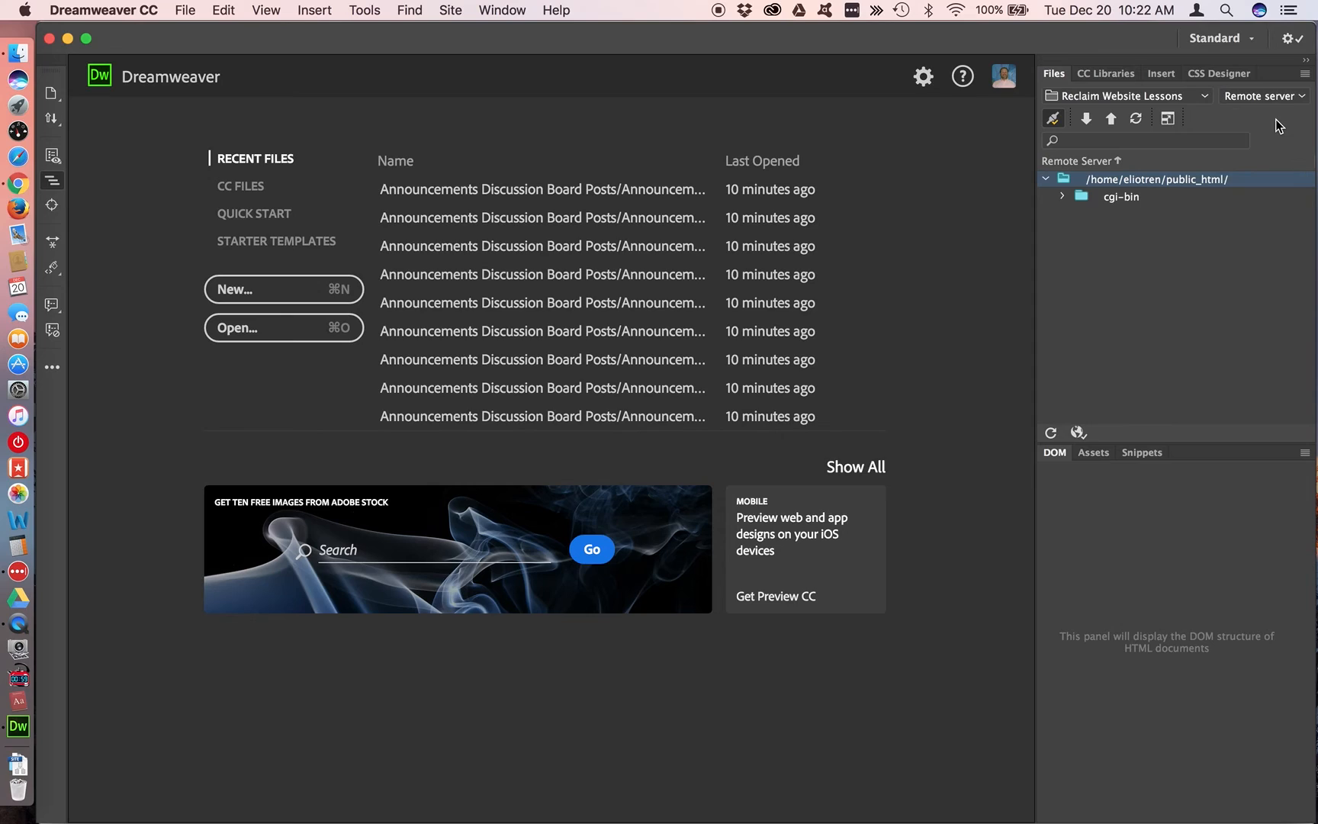
click(1128, 286)
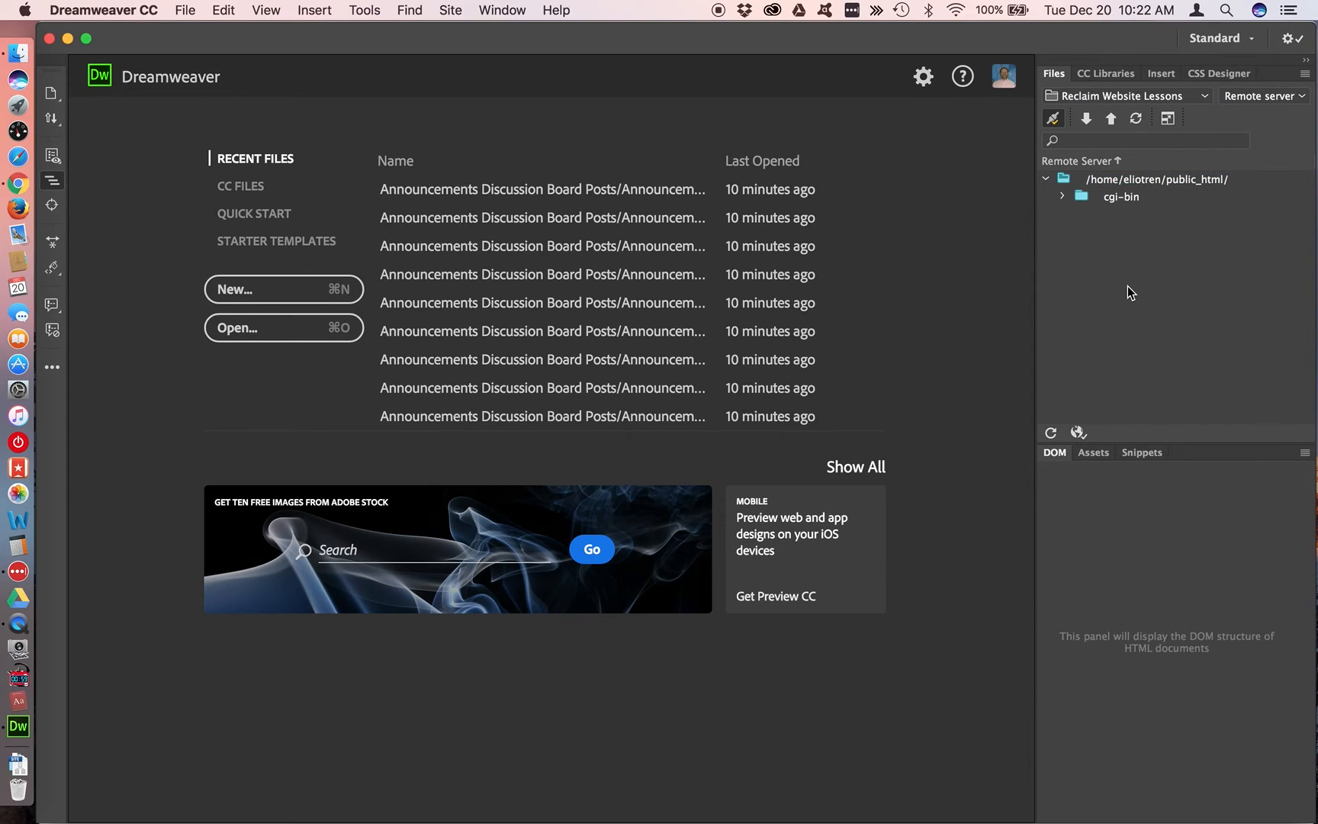